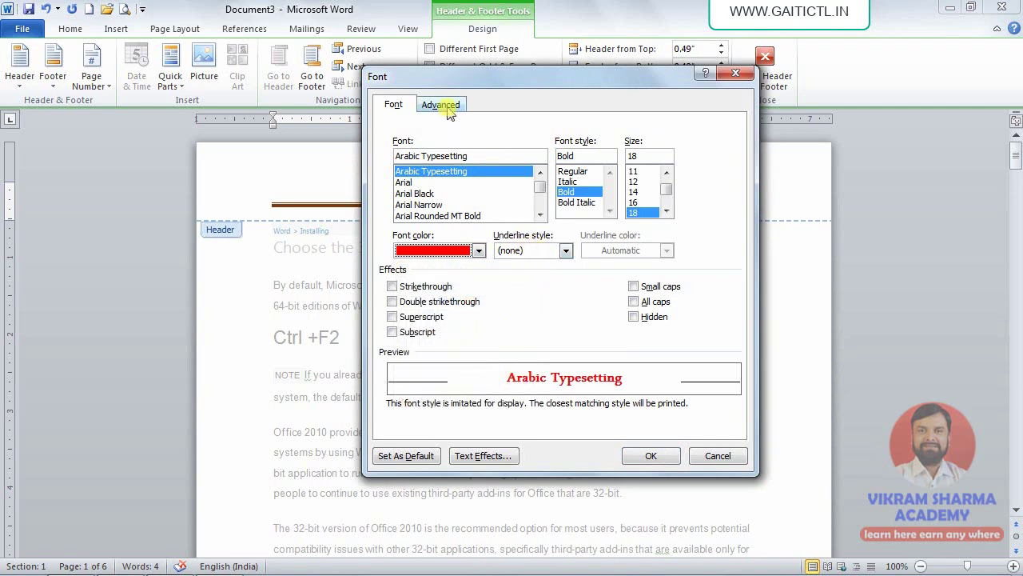
# Give the header title a 3-D top bevel 3 pt wide and high with 4.5 pt depth, and apply the font settings
pyautogui.click(472, 455)
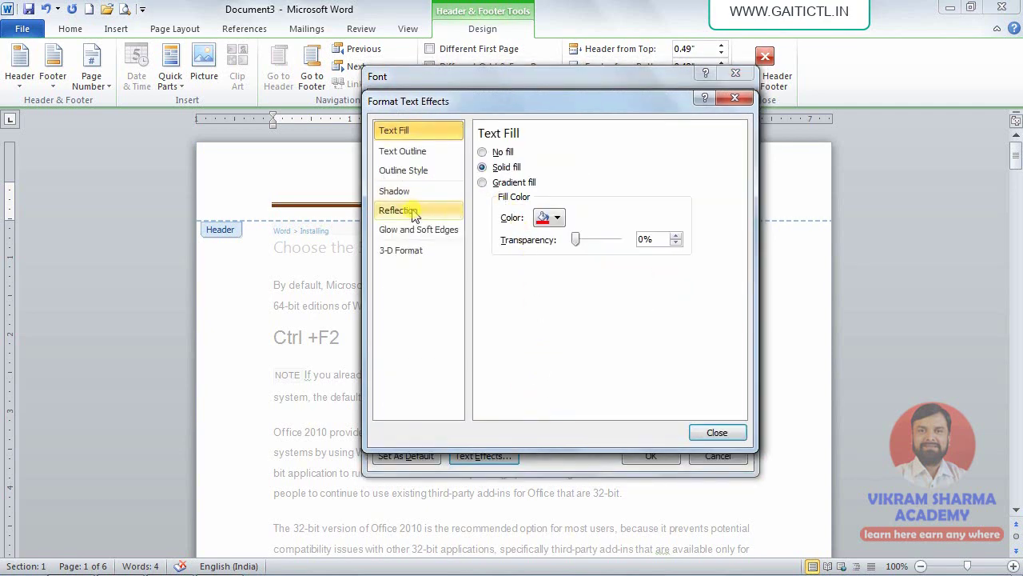
pyautogui.click(400, 250)
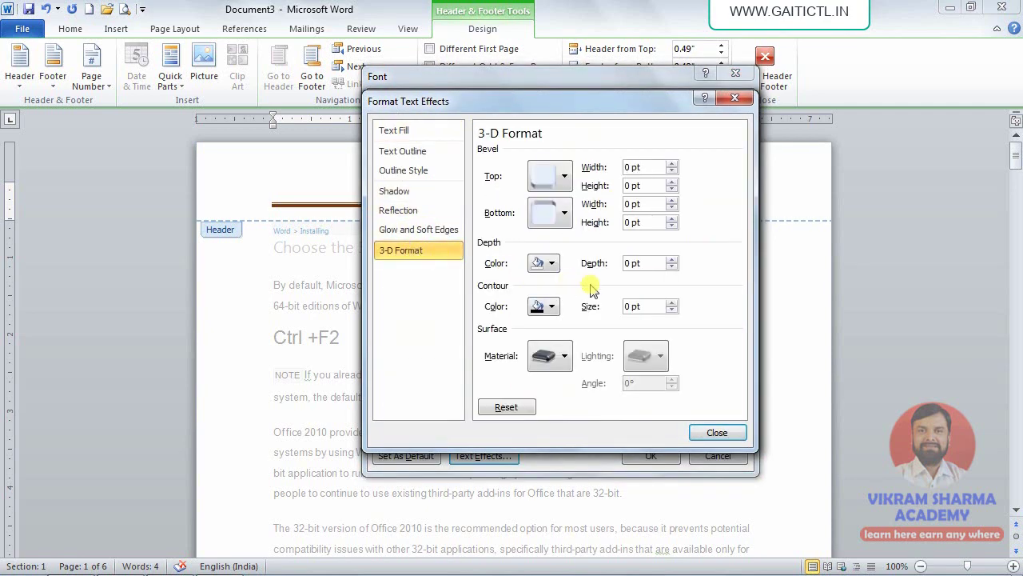
pyautogui.click(563, 179)
pyautogui.click(549, 289)
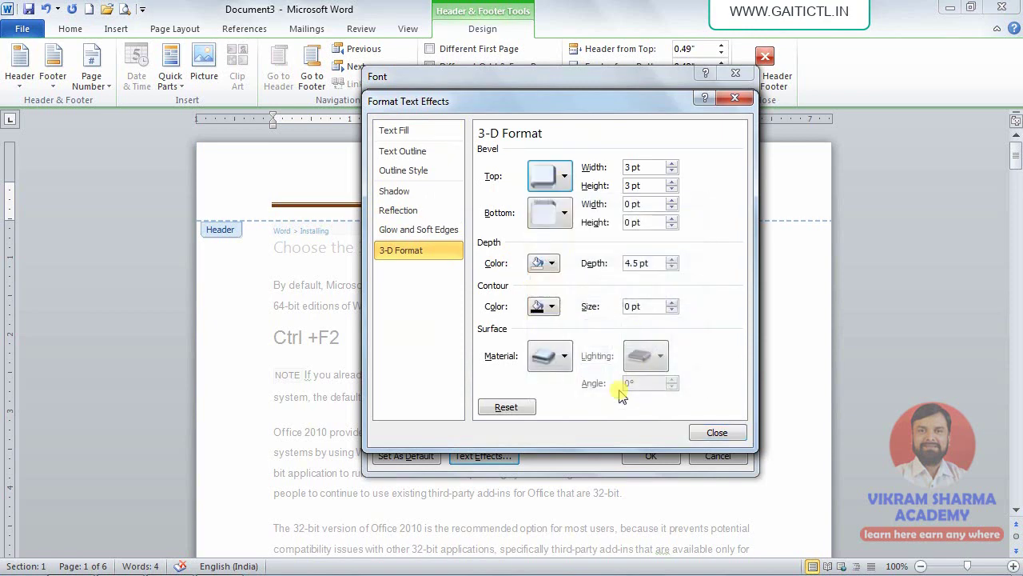
pyautogui.click(715, 433)
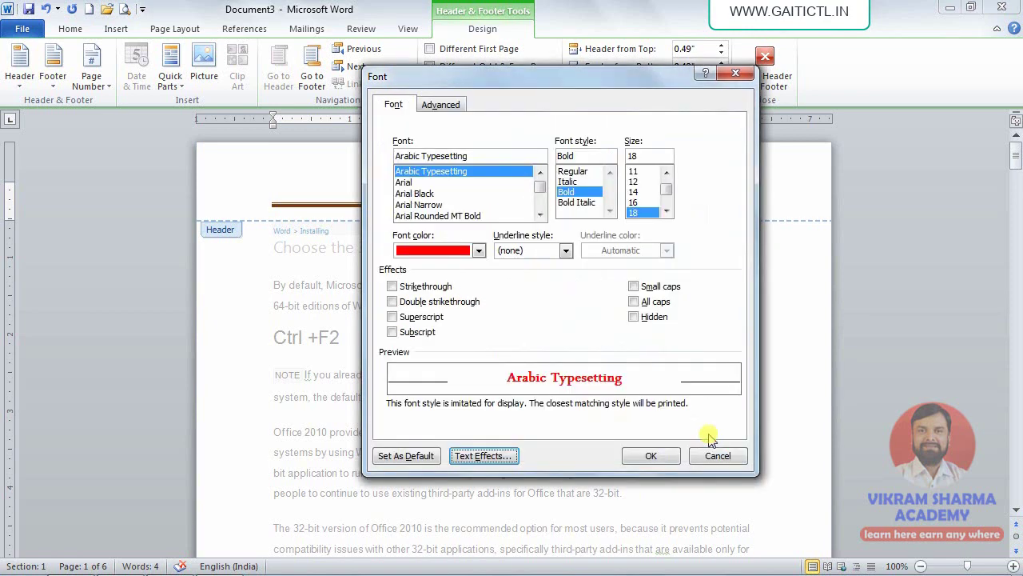
pyautogui.click(649, 460)
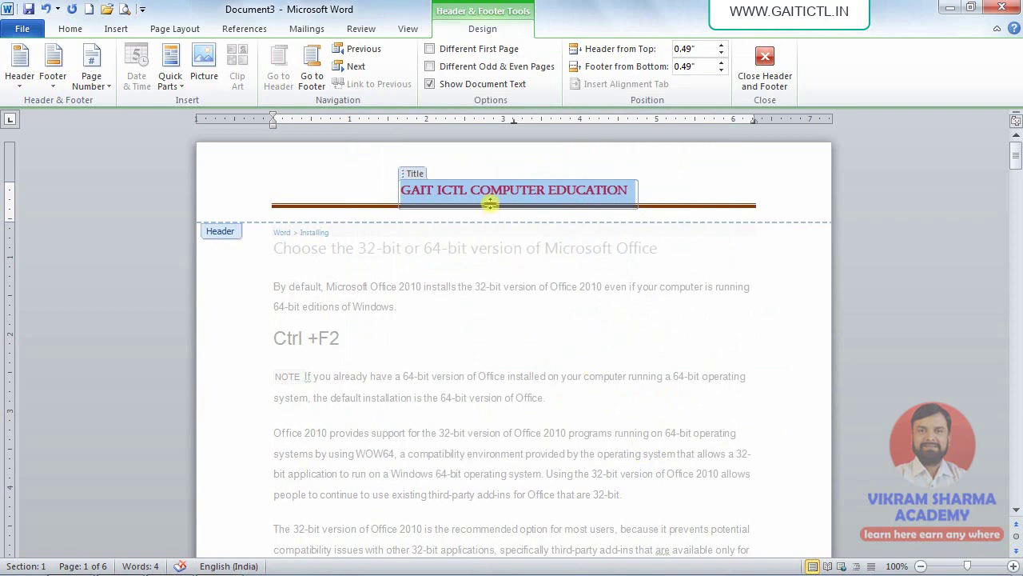
pyautogui.click(490, 200)
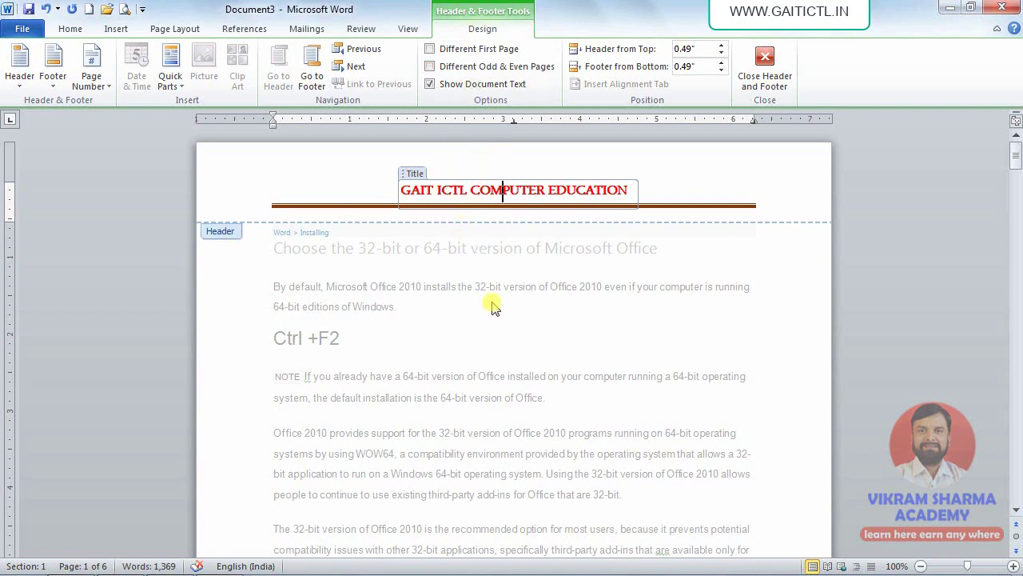
# Review the header title across the document's pages, both while editing the header and after closing header editing
pyautogui.scroll(-15, 492, 308)
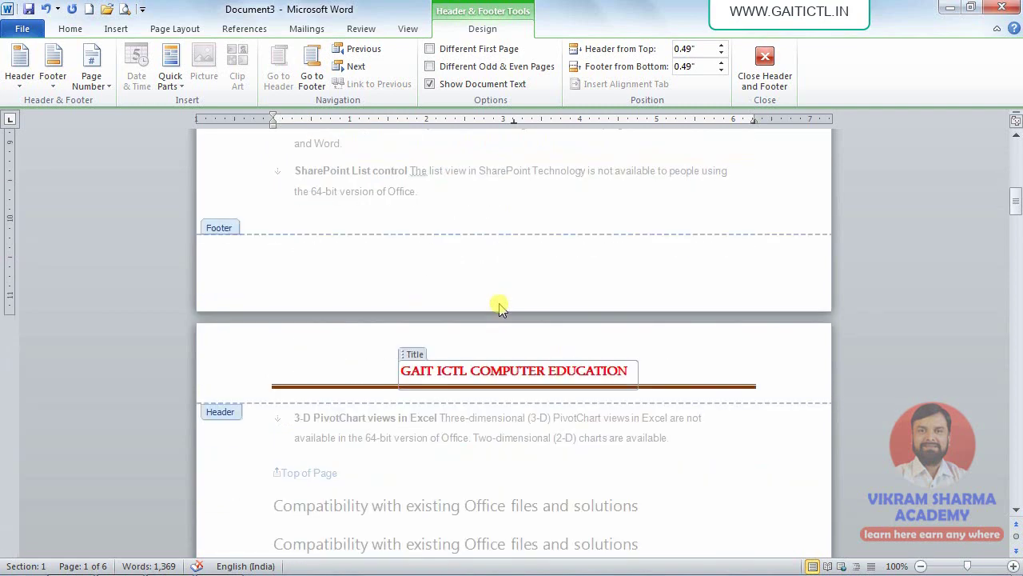
pyautogui.scroll(-1, 499, 308)
pyautogui.scroll(-15, 520, 335)
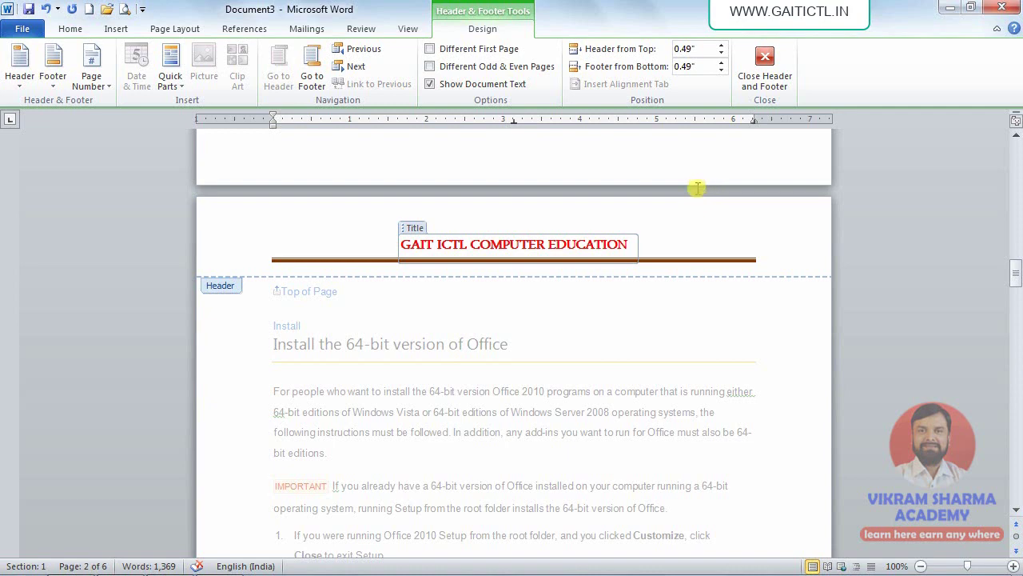
pyautogui.click(765, 80)
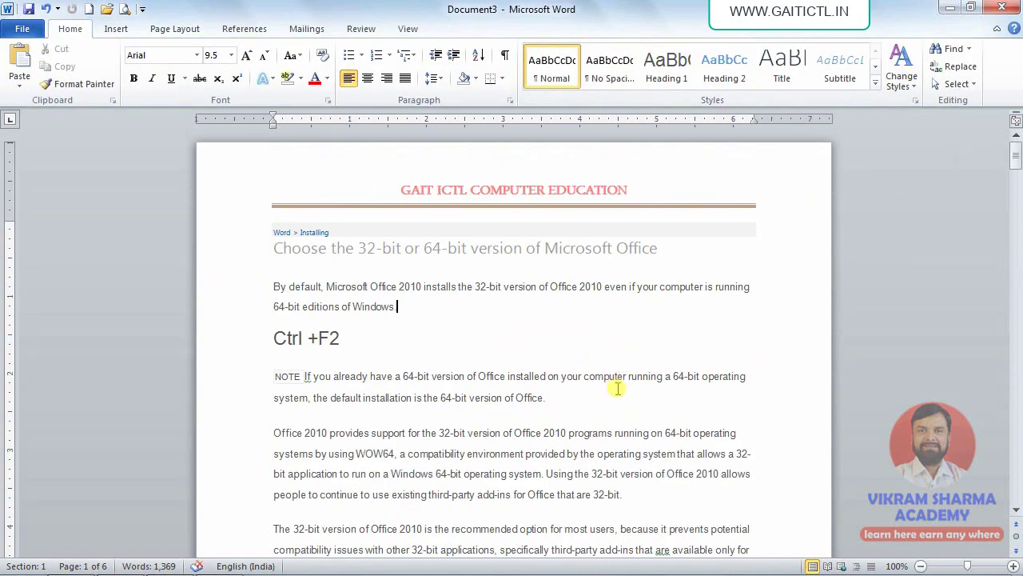
pyautogui.scroll(-5, 617, 385)
pyautogui.scroll(-10, 623, 390)
pyautogui.scroll(10, 624, 392)
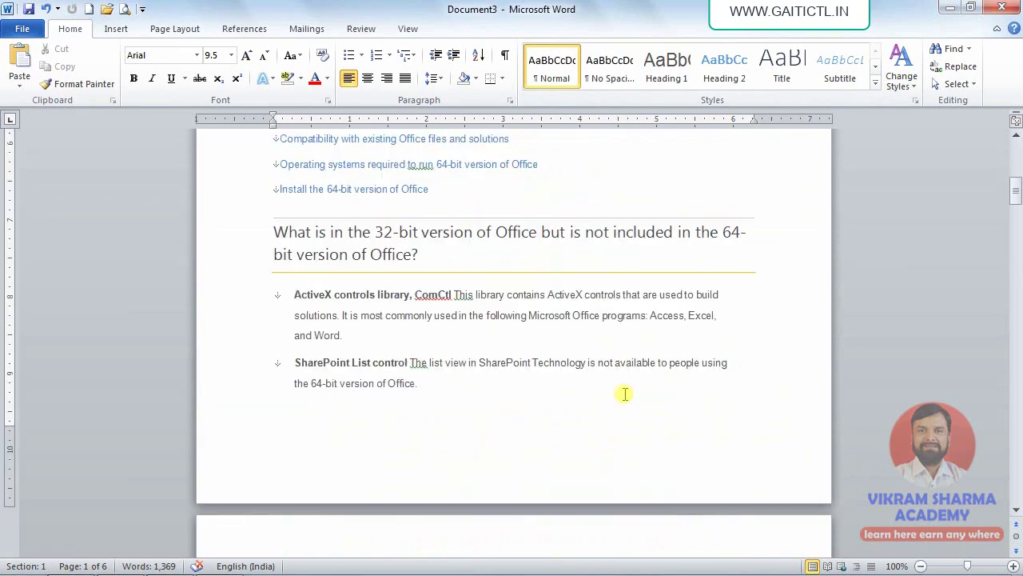
pyautogui.scroll(5, 652, 383)
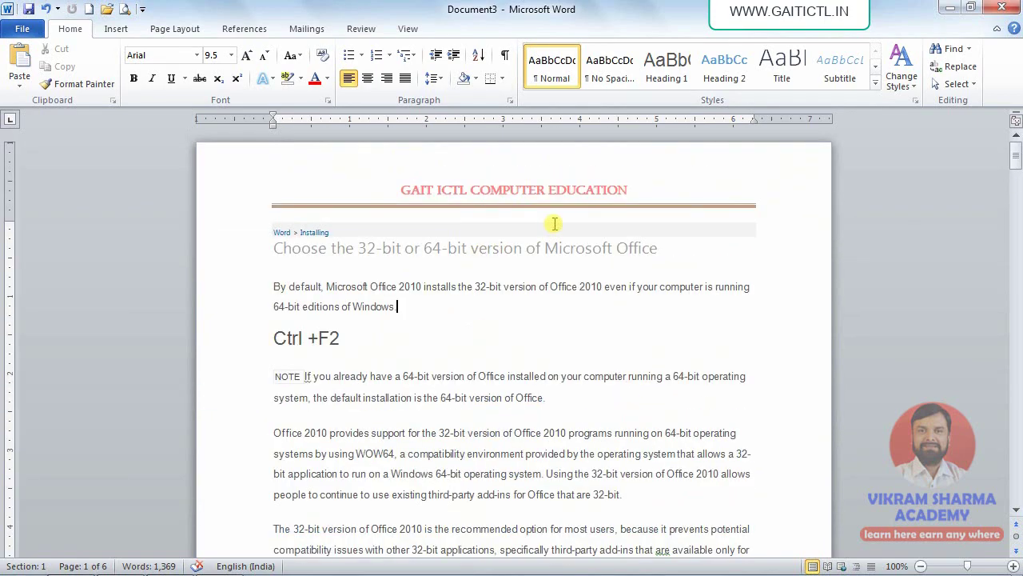
# Replace the header with the built-in Annual design and return to the document body
pyautogui.click(113, 30)
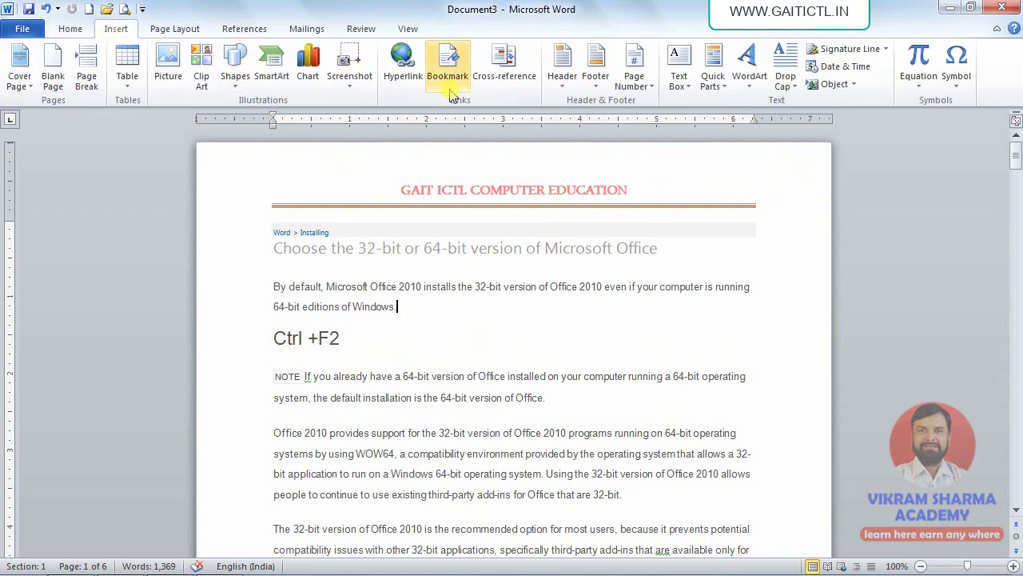
pyautogui.click(562, 80)
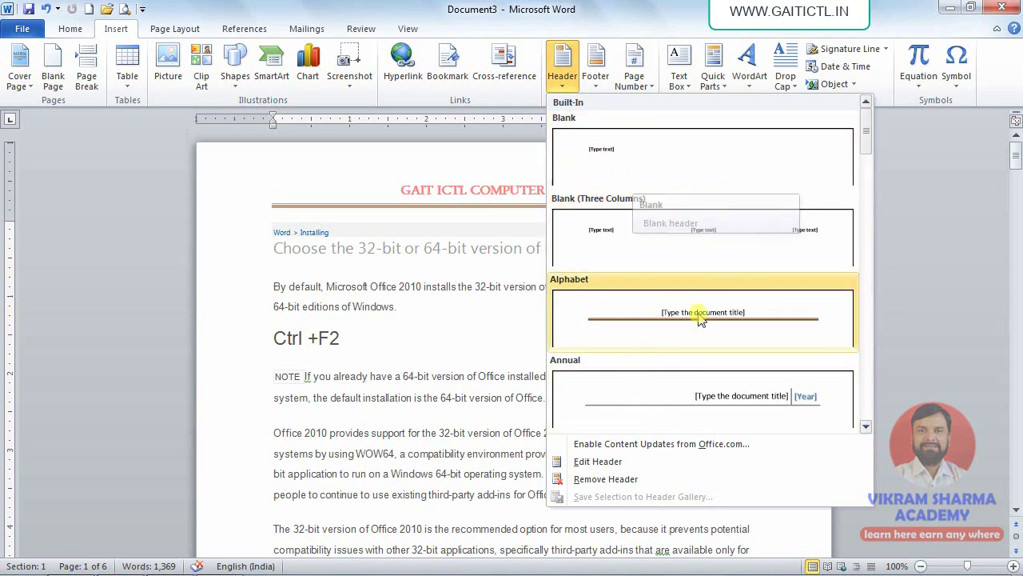
pyautogui.click(722, 398)
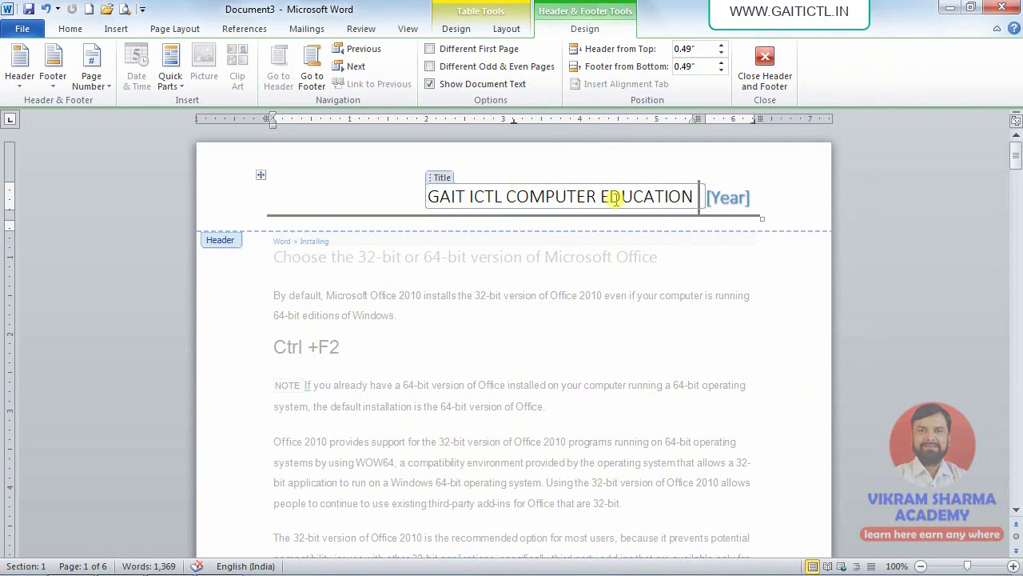
pyautogui.click(768, 70)
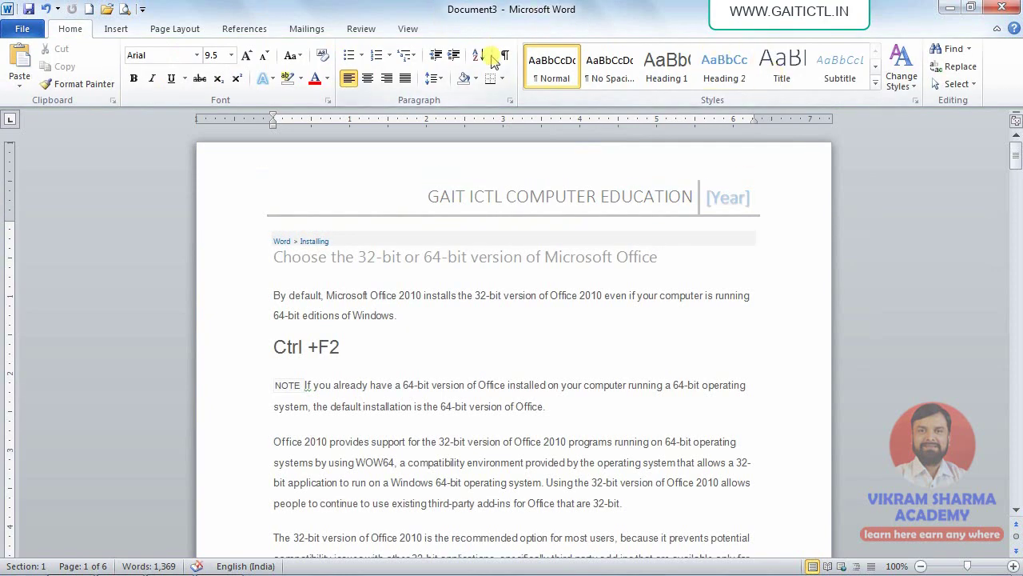
# Reapply the Annual header design from the gallery and close header editing again
pyautogui.click(116, 29)
pyautogui.click(562, 68)
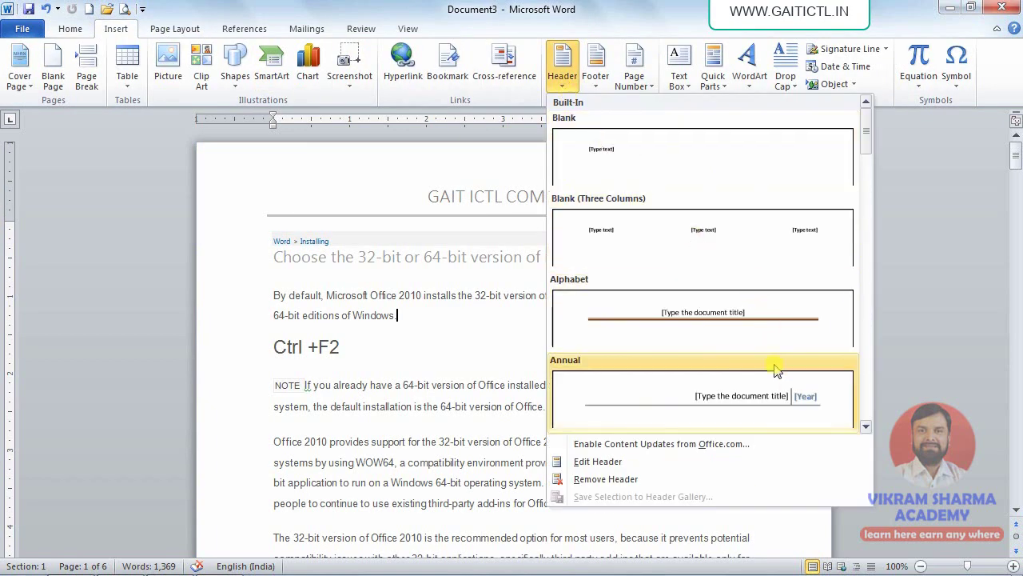
pyautogui.click(799, 406)
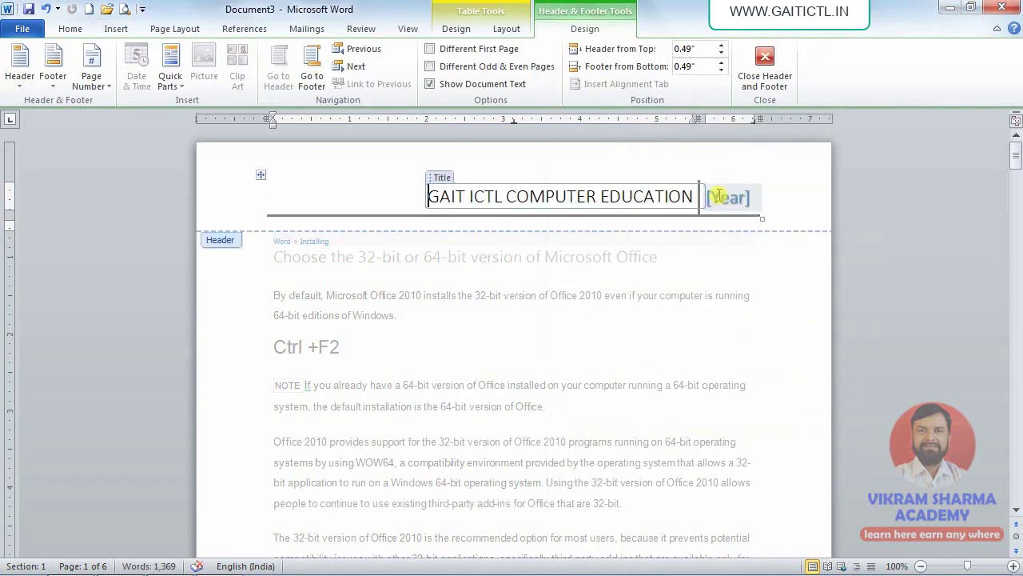
pyautogui.click(763, 70)
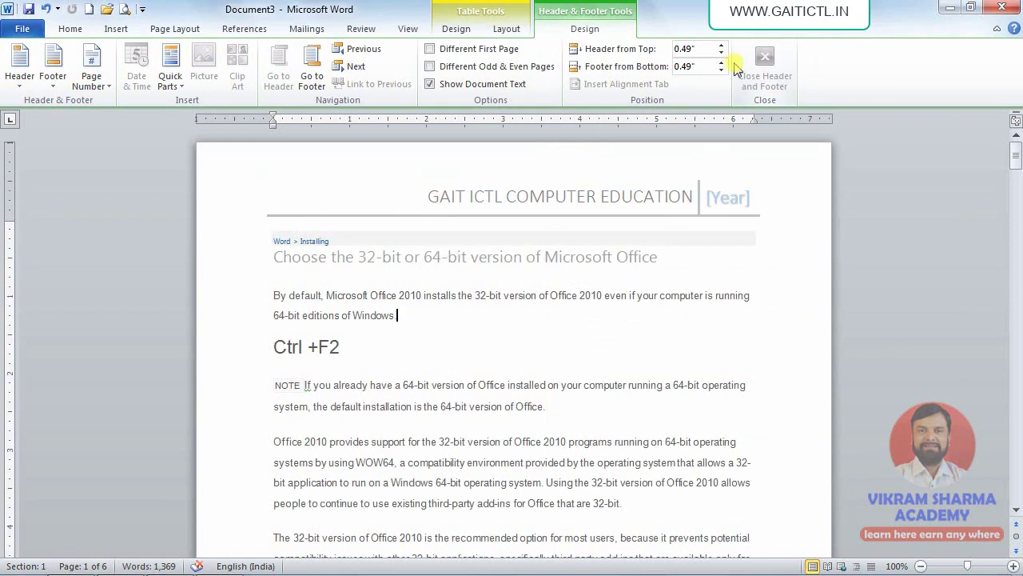
# Replace the current header with the built-in Blank (Three Columns) design
pyautogui.click(116, 28)
pyautogui.click(561, 64)
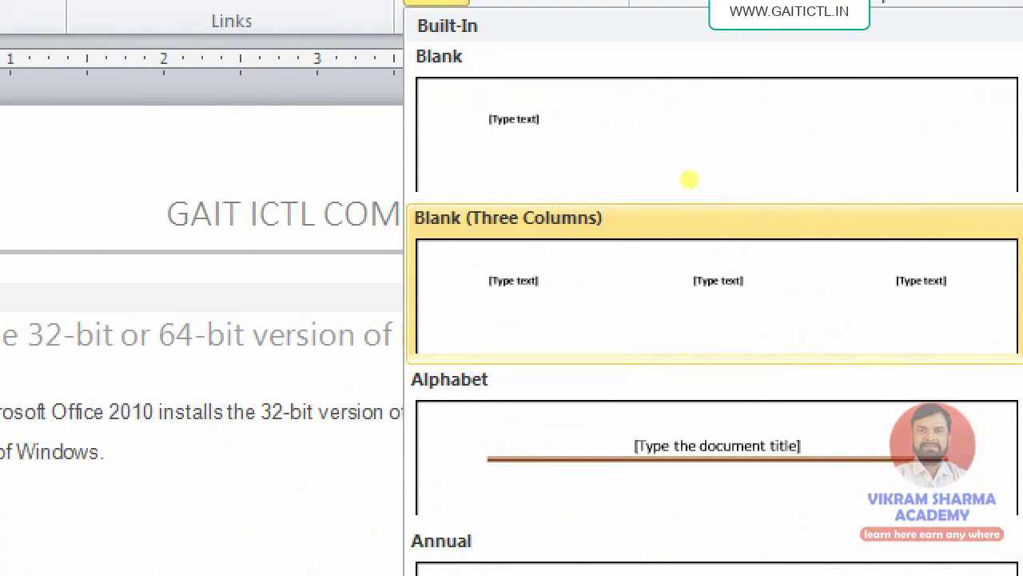
pyautogui.press('Escape')
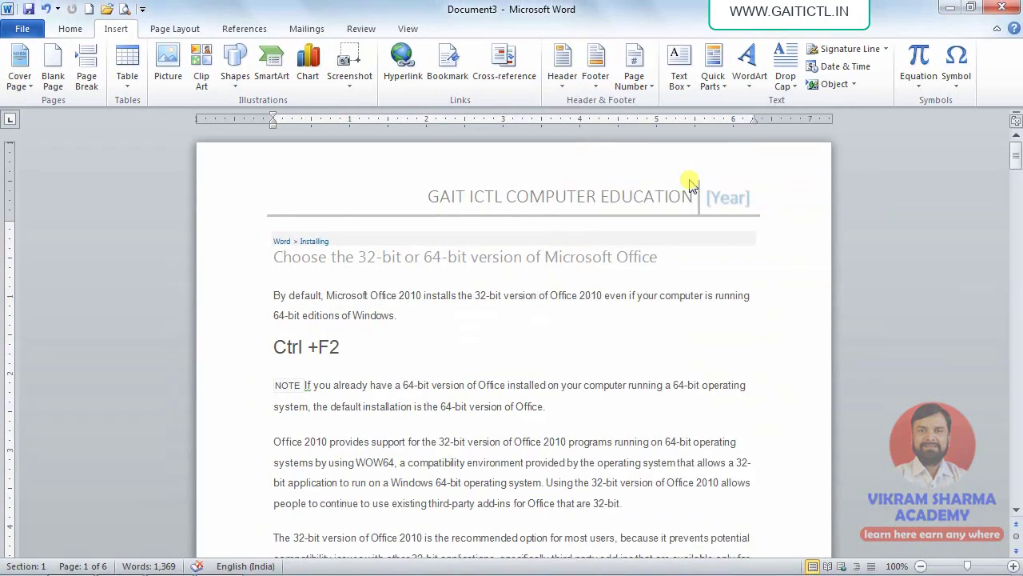
pyautogui.click(560, 86)
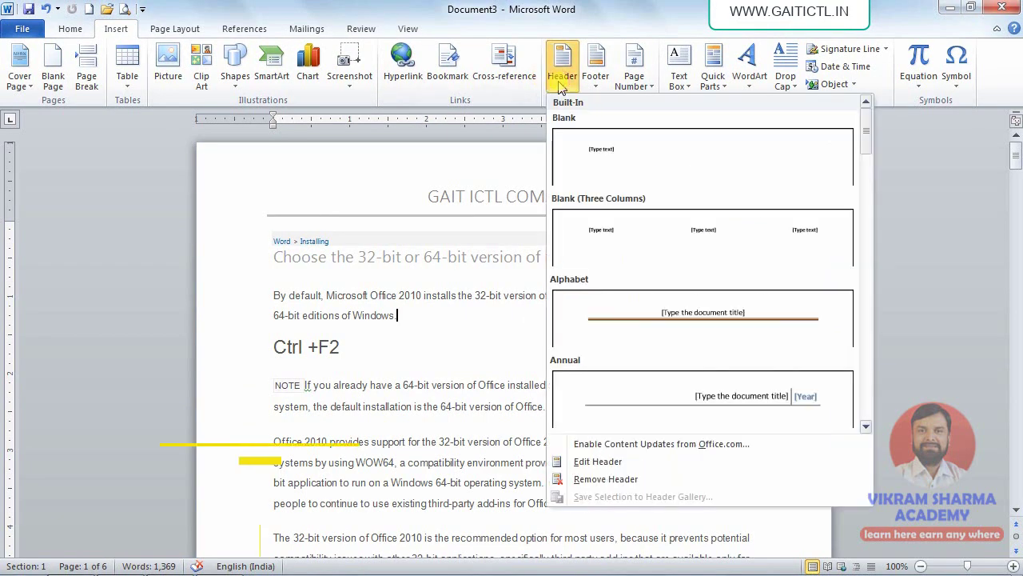
pyautogui.click(595, 227)
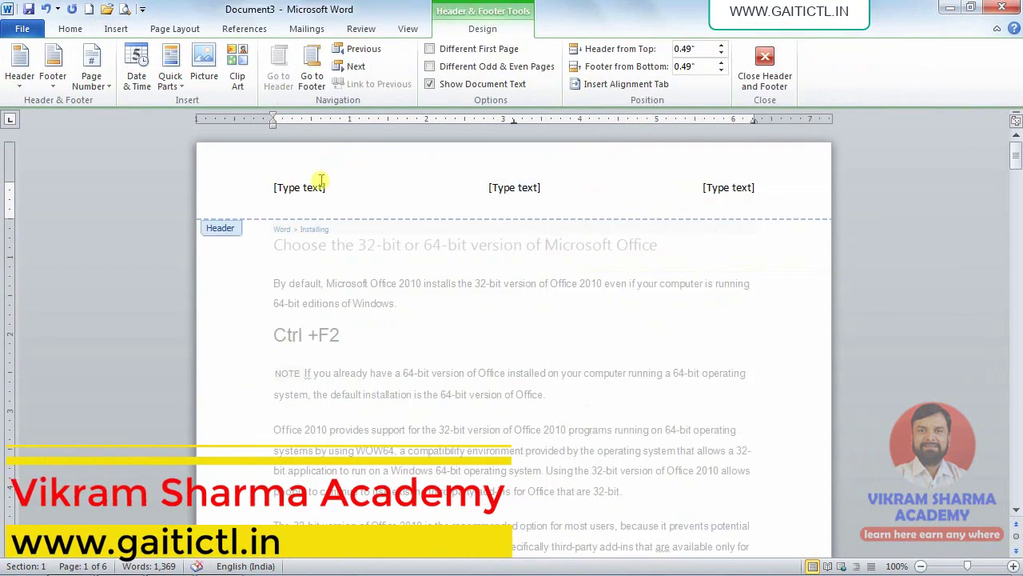
# Fill the three header placeholders, in order, with GAIT ICTL, MS OFFICE and INDIA
pyautogui.click(320, 182)
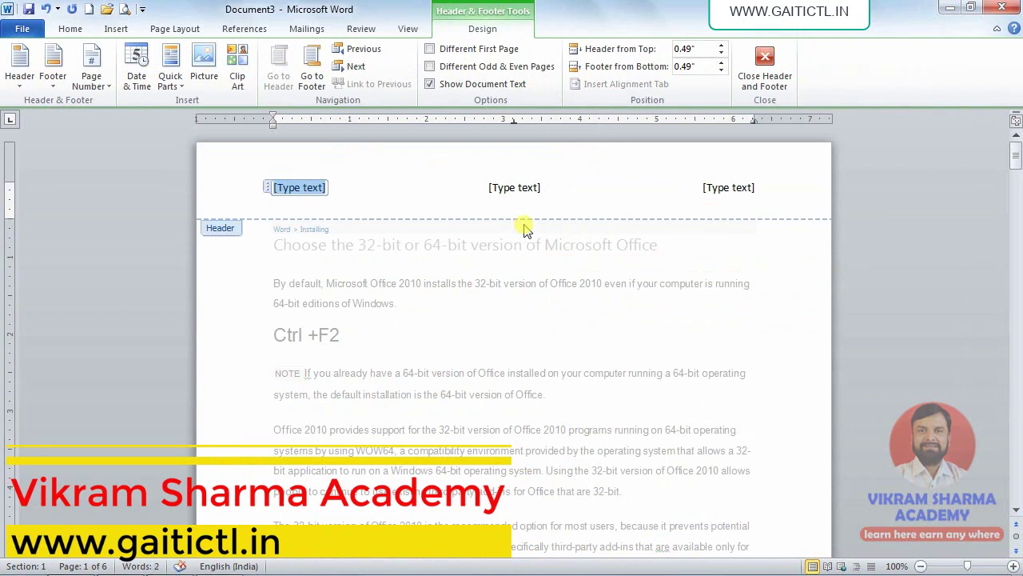
pyautogui.write('GAIT')
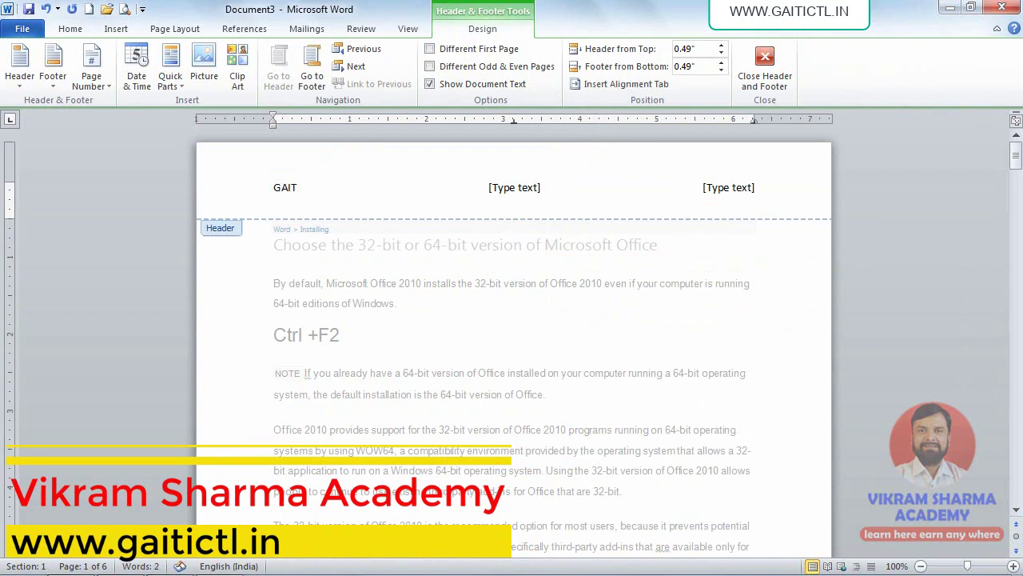
pyautogui.write(' ICTL')
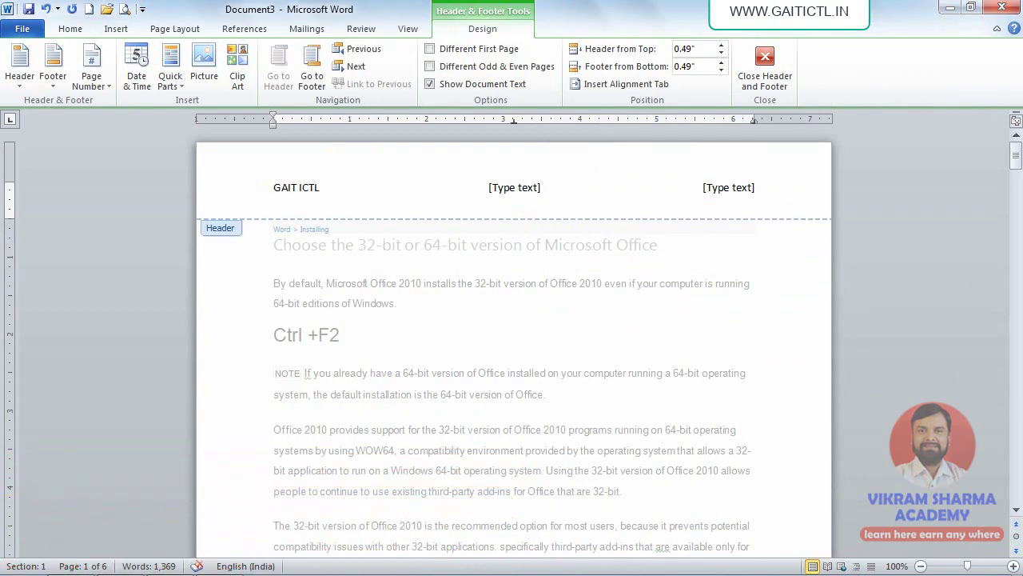
pyautogui.click(518, 184)
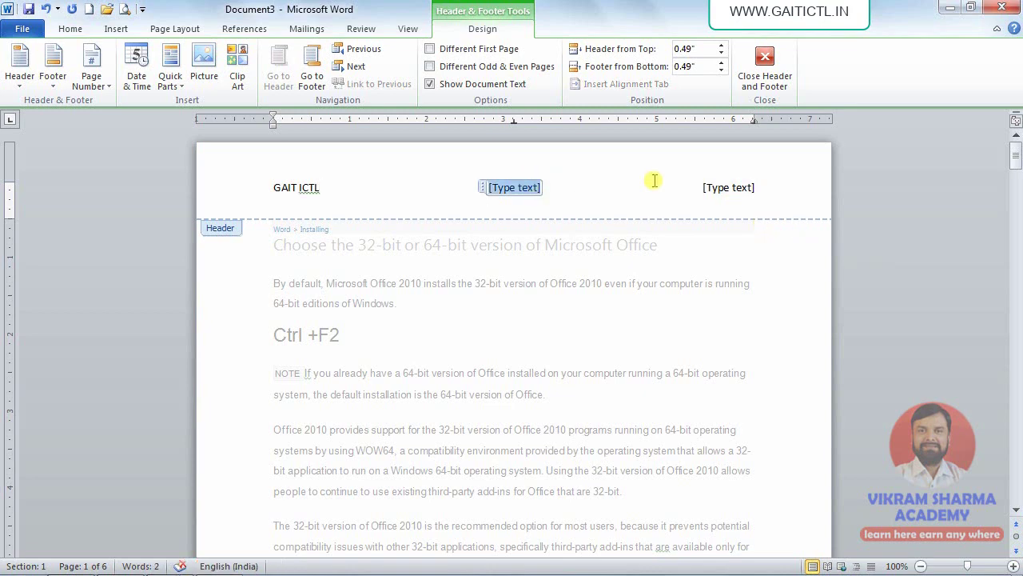
pyautogui.write('MS OFFI')
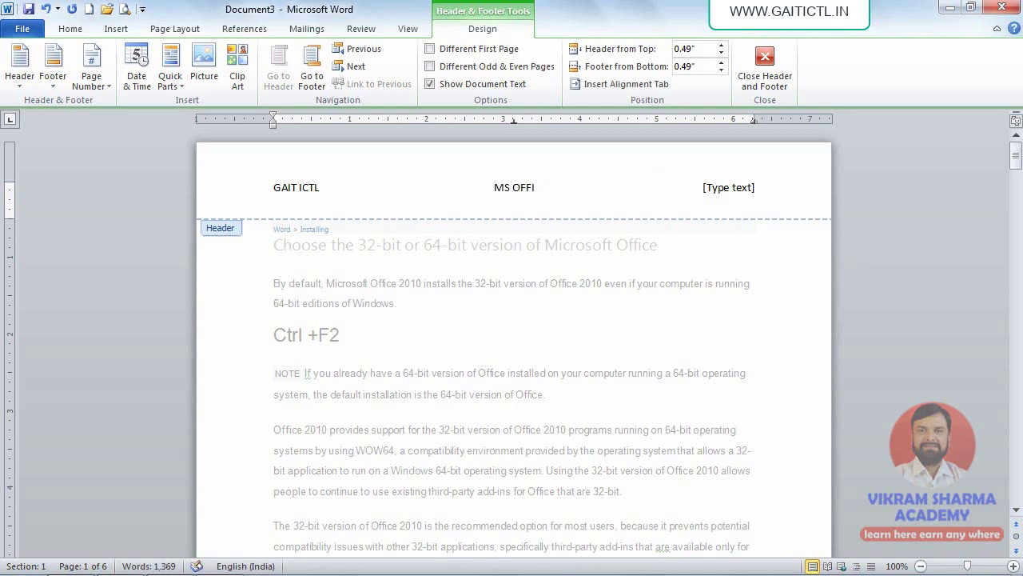
pyautogui.write('CE')
pyautogui.click(724, 188)
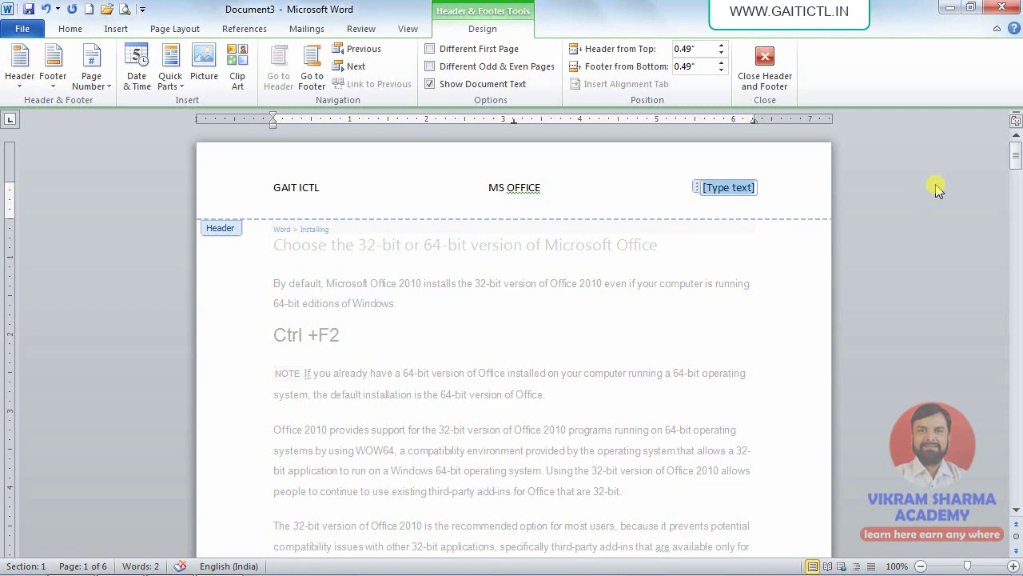
pyautogui.write('INDIA')
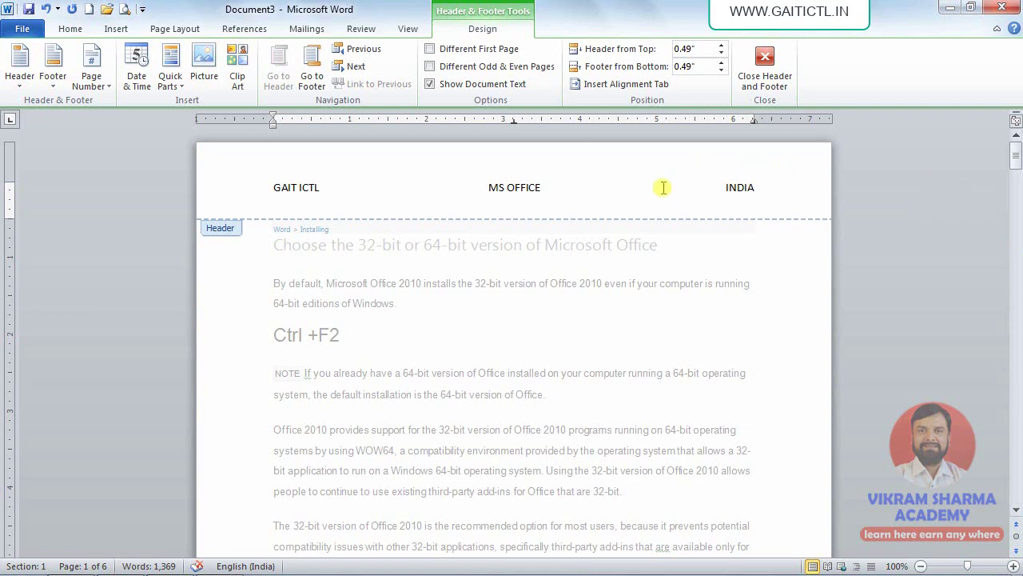
# Make the whole header line bold and two font sizes larger, then close header editing and check it on the next page
pyautogui.moveTo(754, 187); pyautogui.dragTo(273, 182)
pyautogui.hotkey('ctrl', 'b')
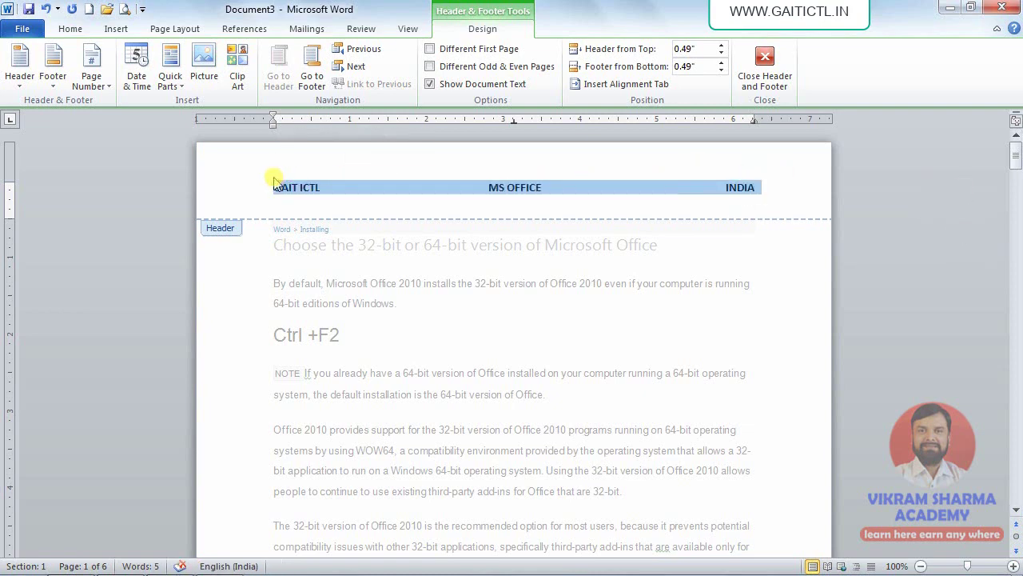
pyautogui.hotkey('ctrl', 'shift', '.')
pyautogui.hotkey('ctrl', 'shift', '.')
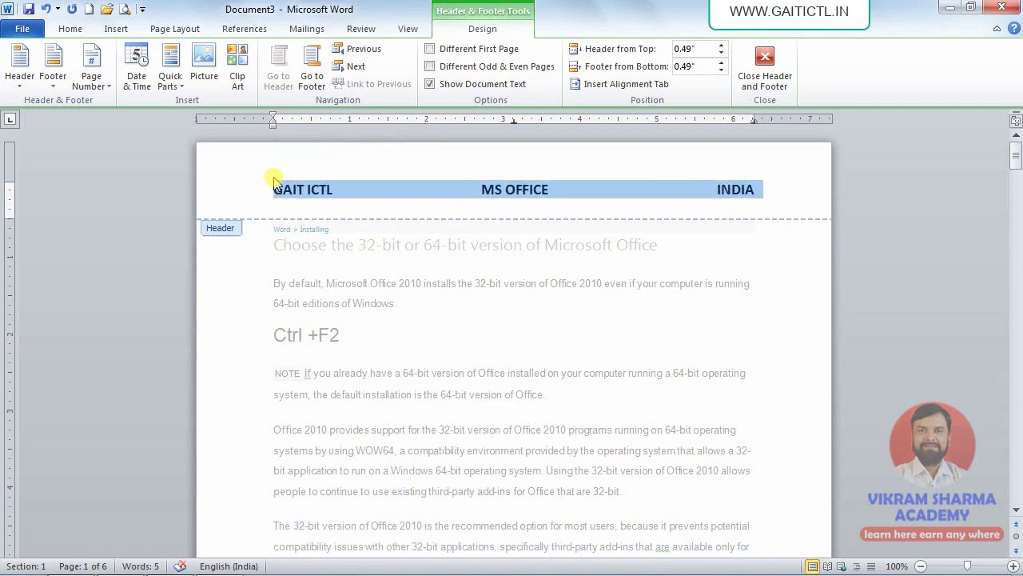
pyautogui.click(494, 189)
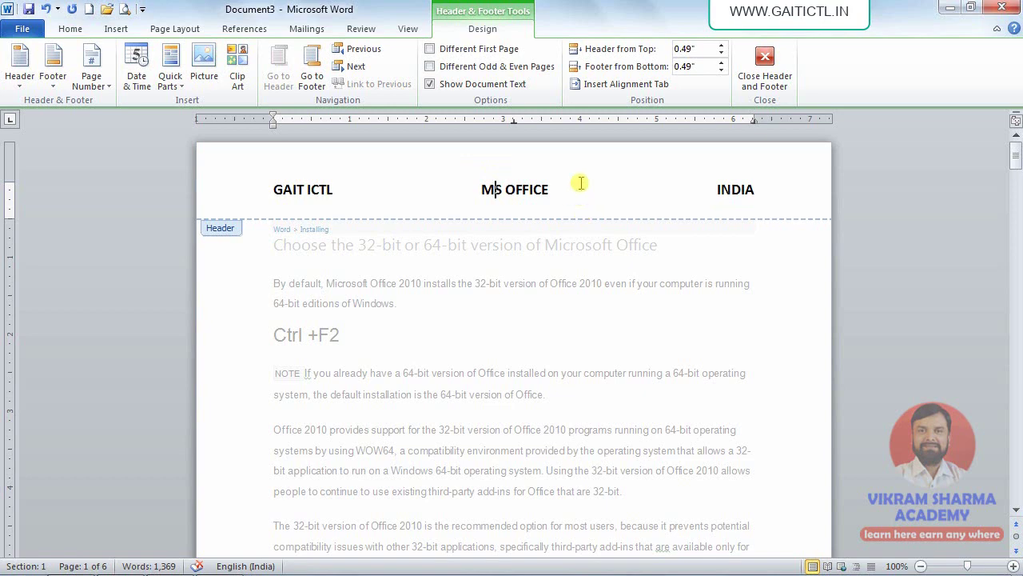
pyautogui.click(752, 70)
pyautogui.scroll(-10, 653, 316)
pyautogui.scroll(-5, 653, 316)
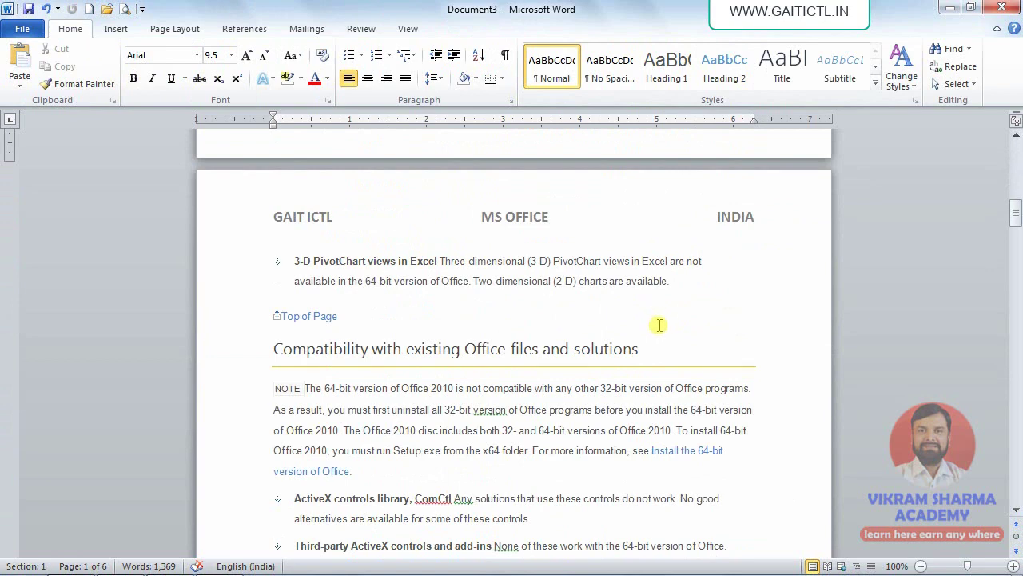
pyautogui.scroll(15, 669, 334)
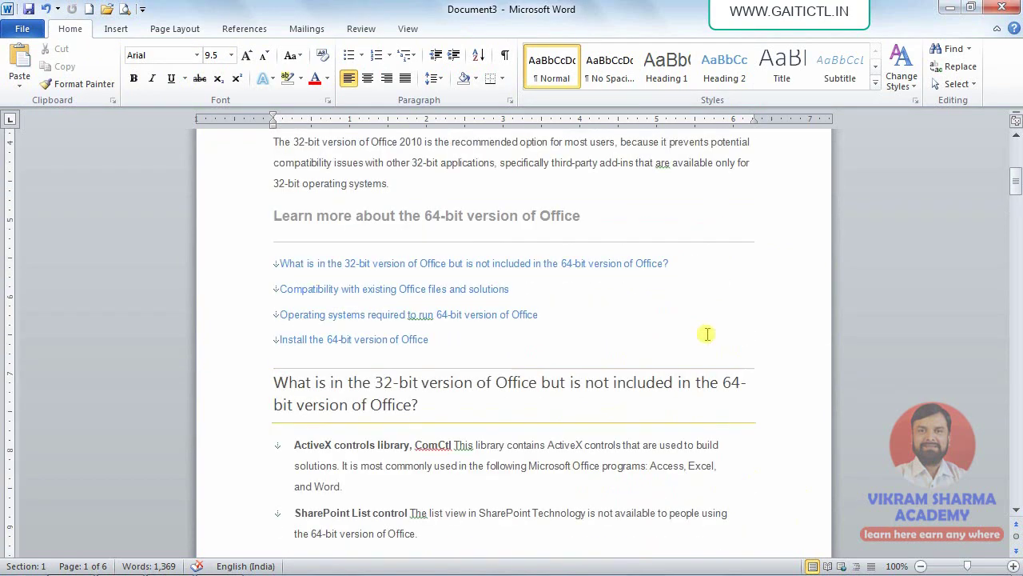
# Open the existing header for editing with the Edit Header command, then return to the document body
pyautogui.click(116, 29)
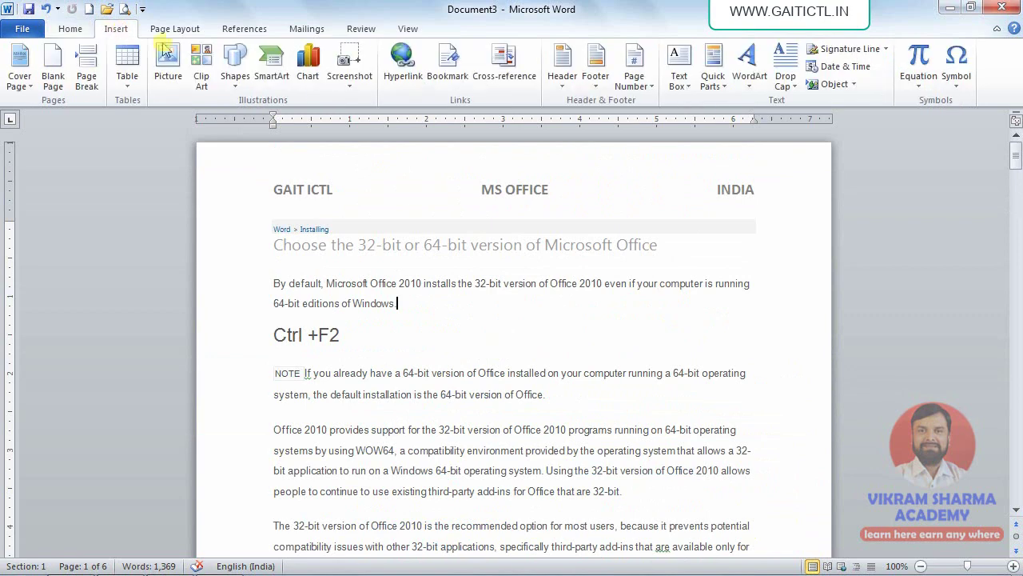
pyautogui.click(561, 60)
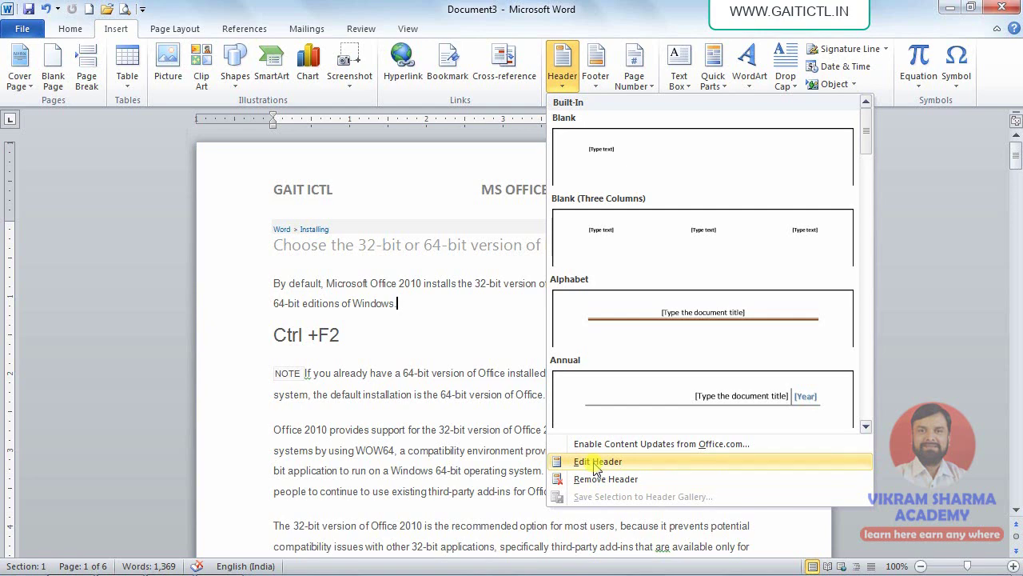
pyautogui.click(596, 463)
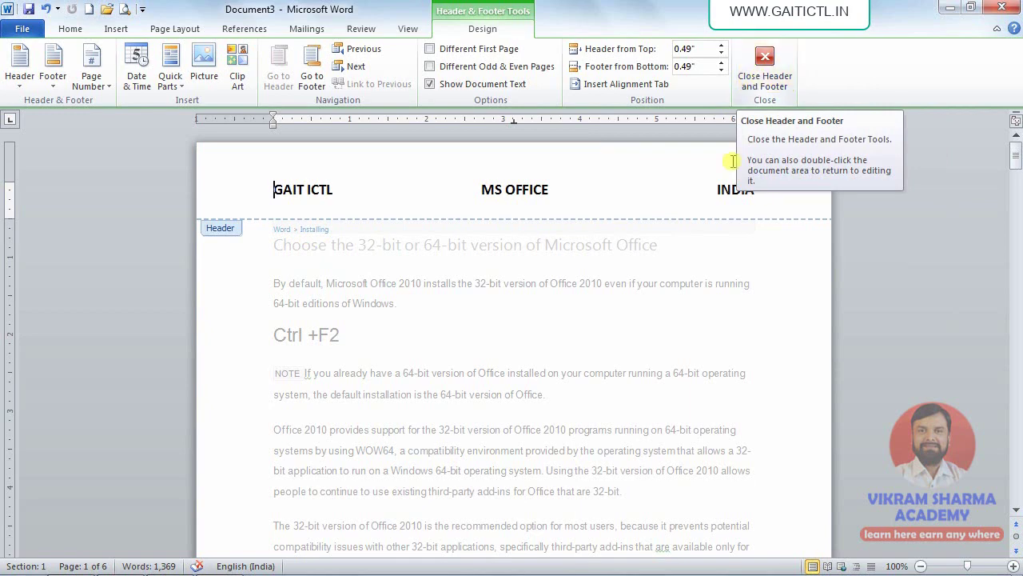
pyautogui.doubleClick(515, 324)
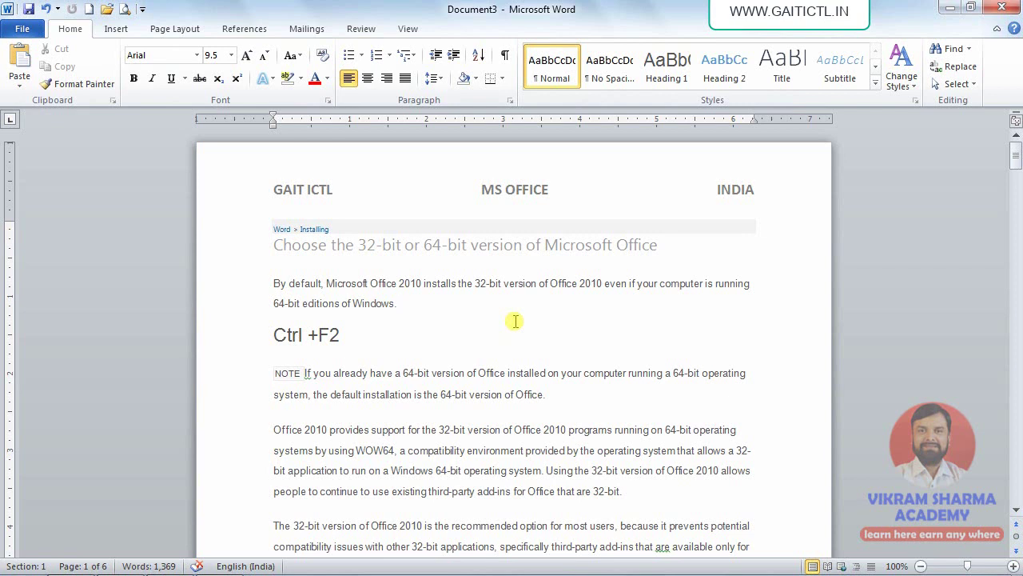
# Reopen the header directly on the first page, examine that page's header and footer areas, and leave header editing
pyautogui.doubleClick(585, 172)
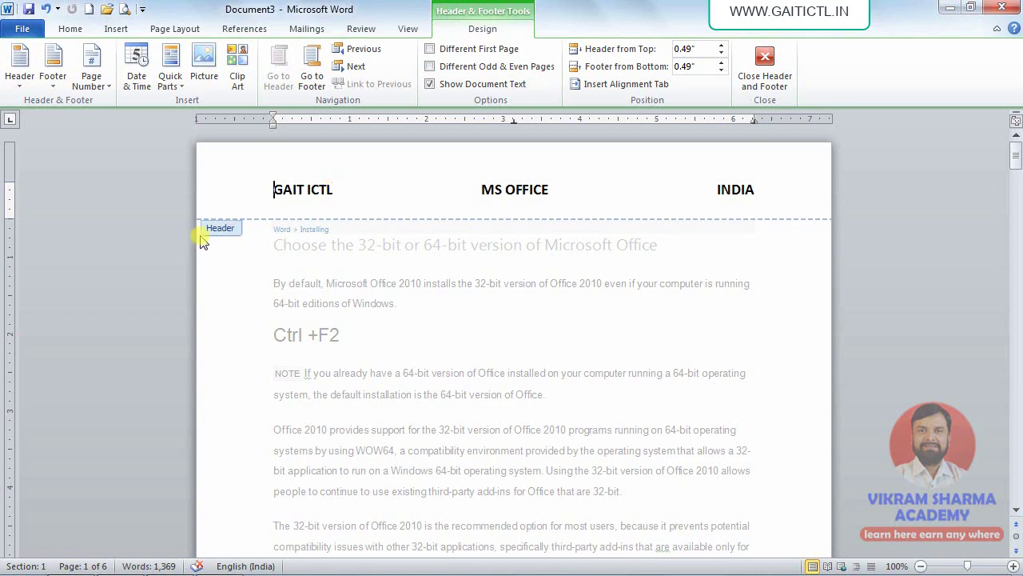
pyautogui.scroll(-8, 274, 254)
pyautogui.scroll(-3, 274, 255)
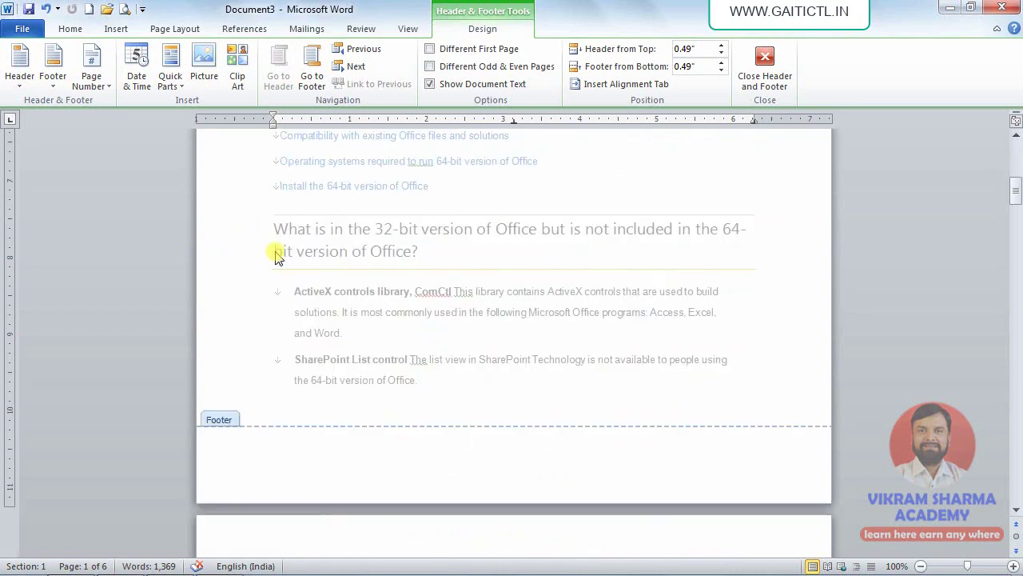
pyautogui.scroll(2, 398, 328)
pyautogui.scroll(9, 397, 327)
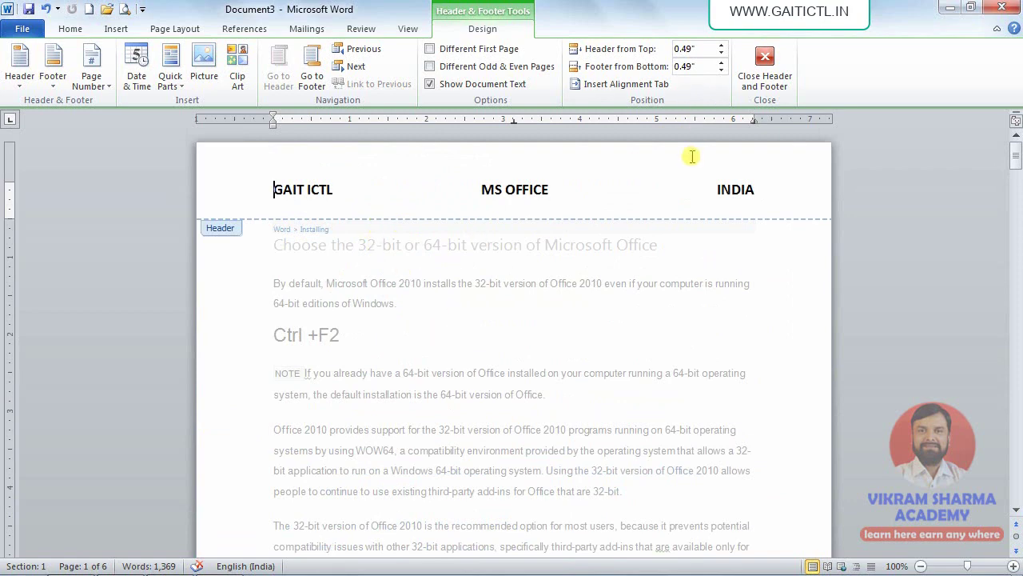
pyautogui.press('Escape')
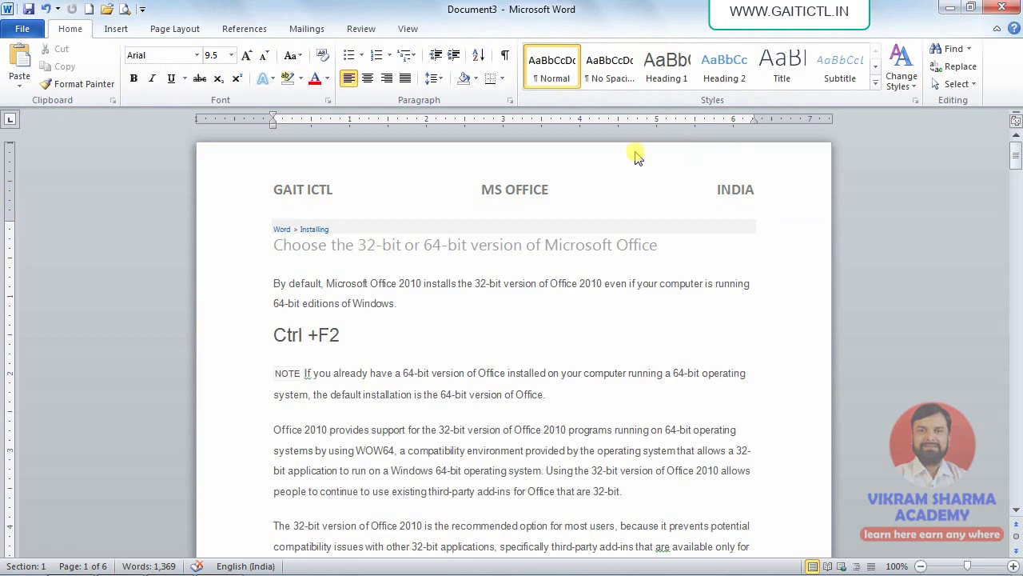
pyautogui.click(115, 28)
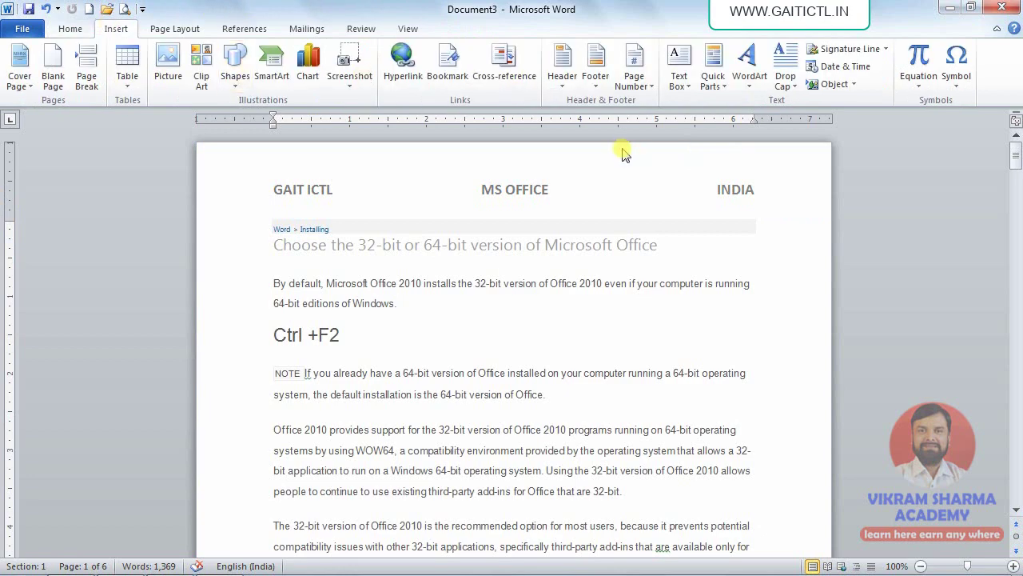
pyautogui.click(562, 80)
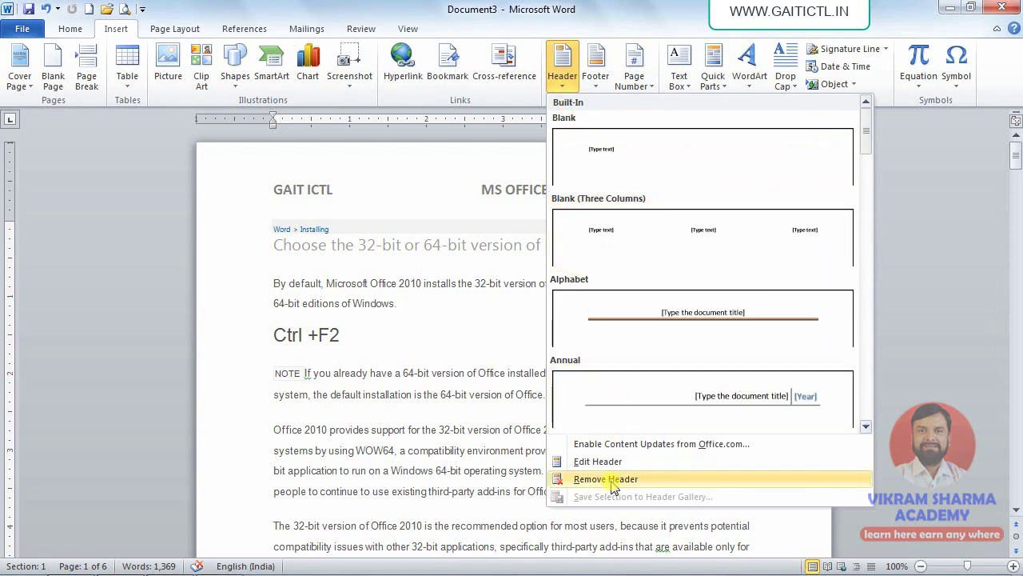
pyautogui.click(367, 366)
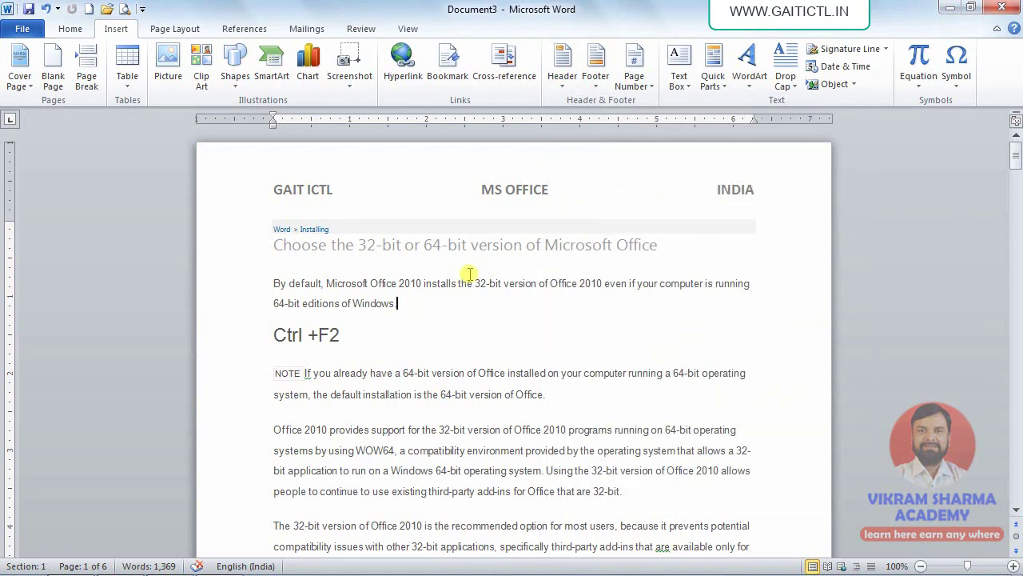
pyautogui.click(595, 84)
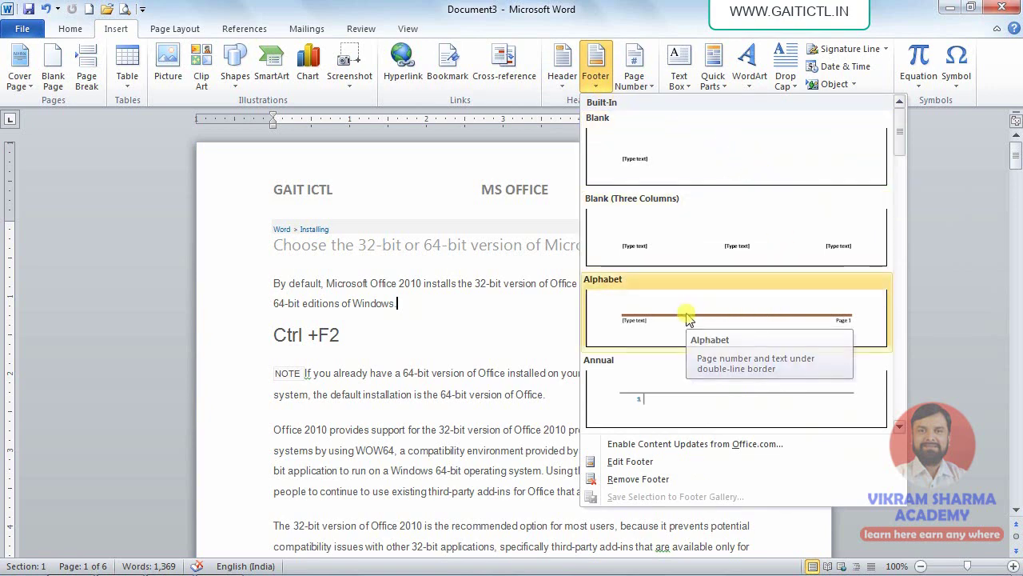
pyautogui.click(687, 317)
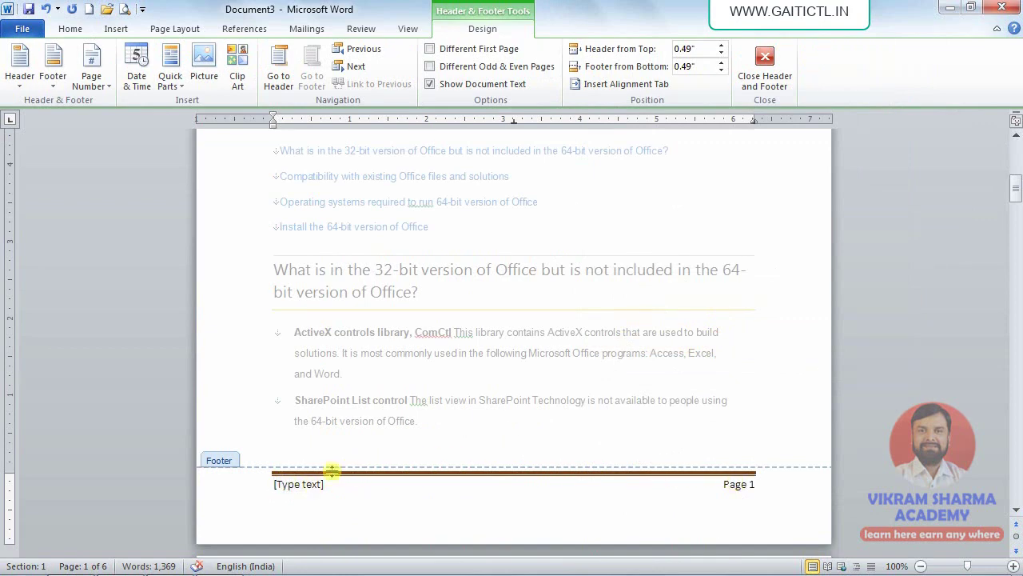
pyautogui.click(274, 485)
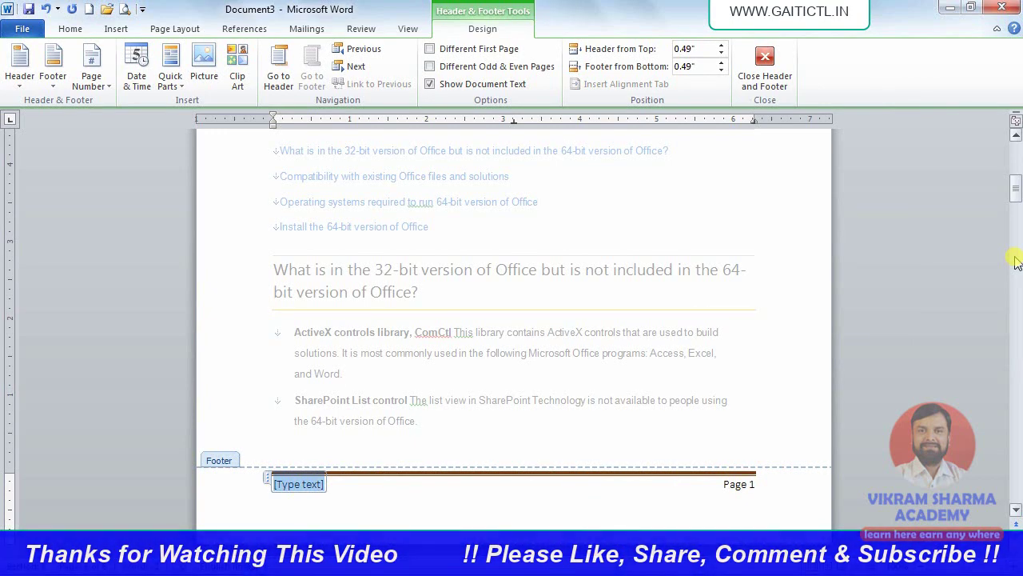
pyautogui.write('HTTP:')
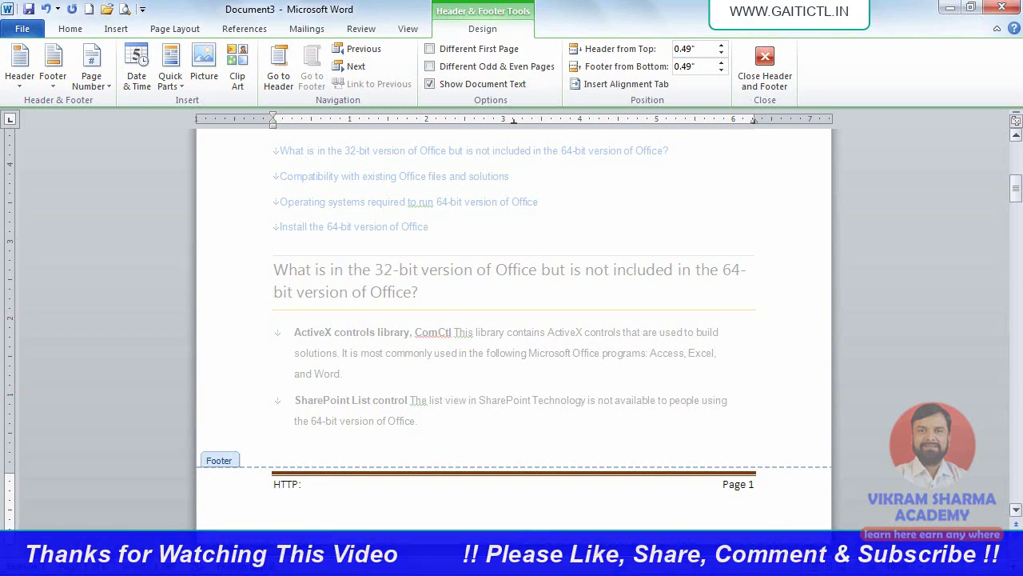
pyautogui.write('//')
pyautogui.press('capslock')
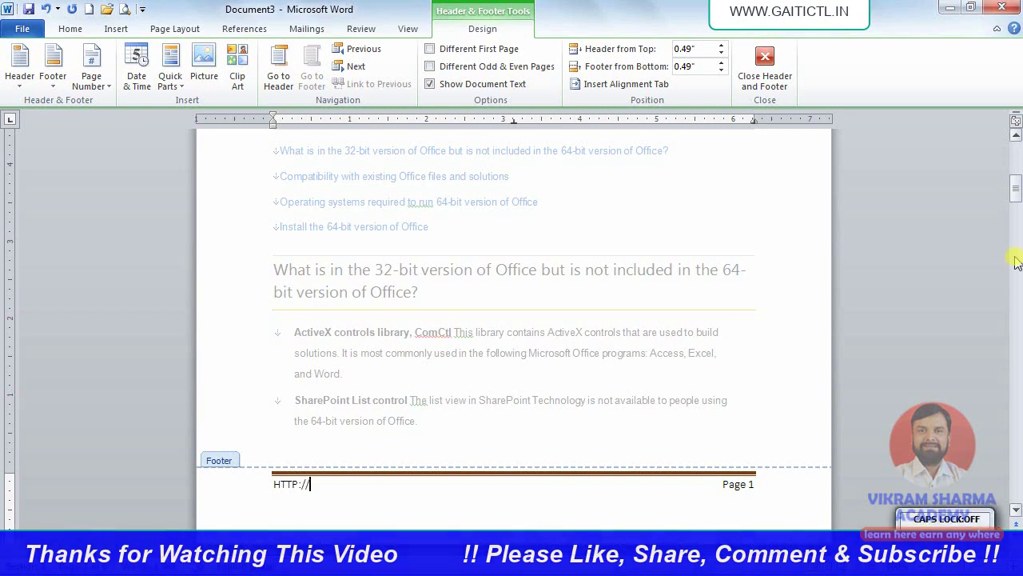
pyautogui.write('www.gaitictl.com')
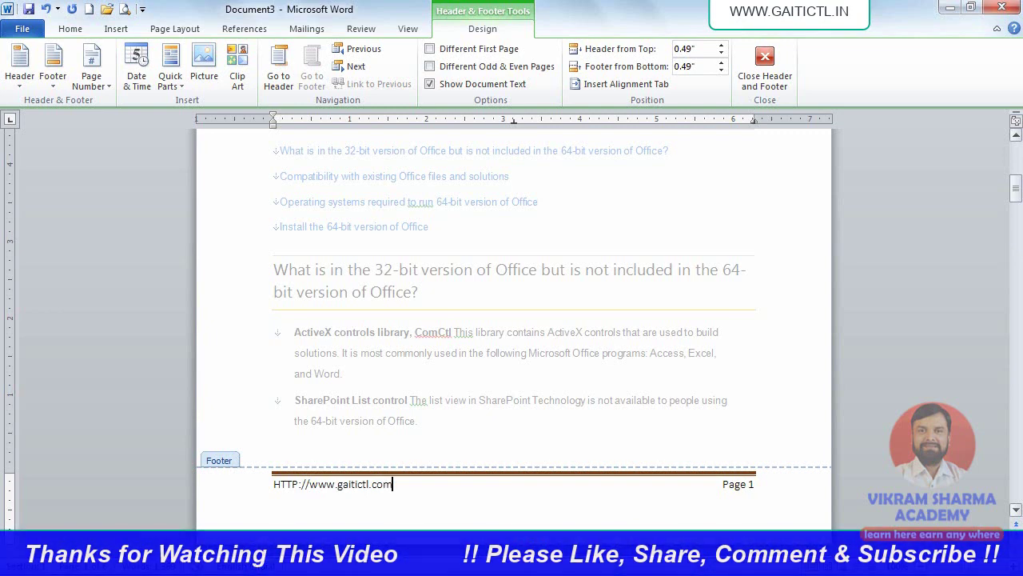
# Change the footer address's HTTP prefix to lowercase and close footer editing
pyautogui.click(273, 483)
pyautogui.hotkey('shift', 'F3')
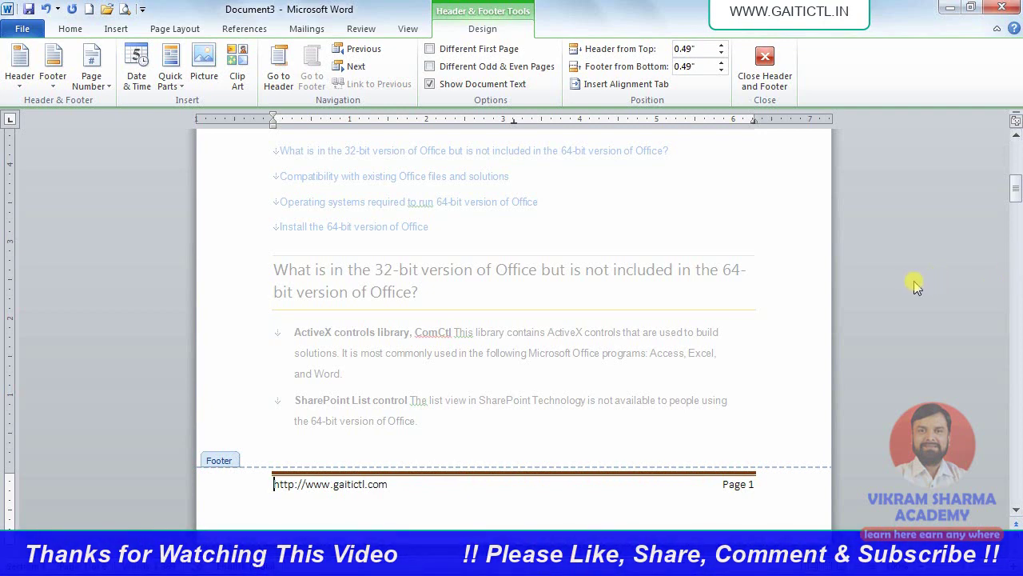
pyautogui.doubleClick(772, 241)
# Examine the header and footer on the document's pages, from the first page through page 5
pyautogui.scroll(3, 626, 244)
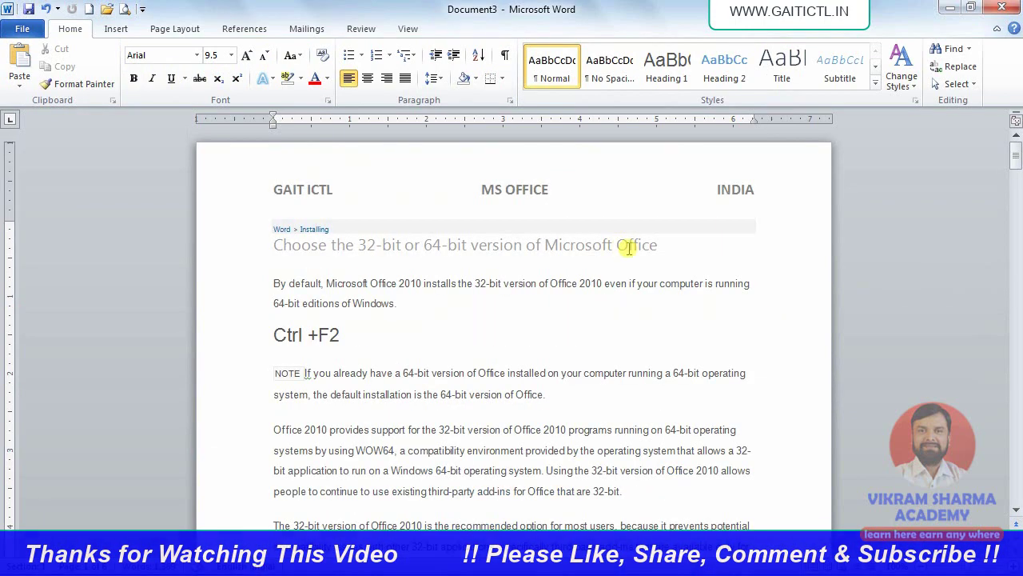
pyautogui.scroll(-10, 527, 339)
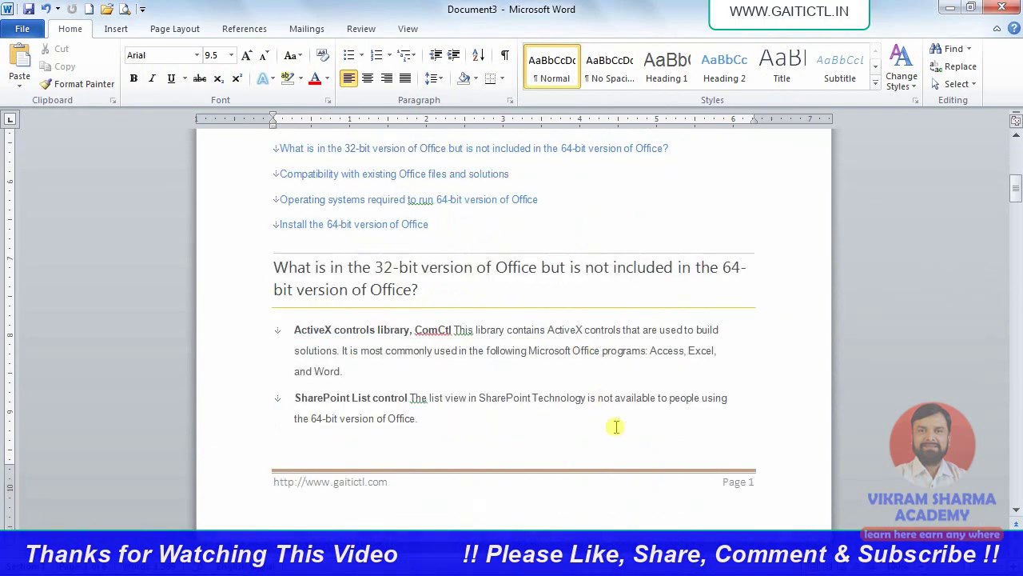
pyautogui.scroll(-15, 671, 448)
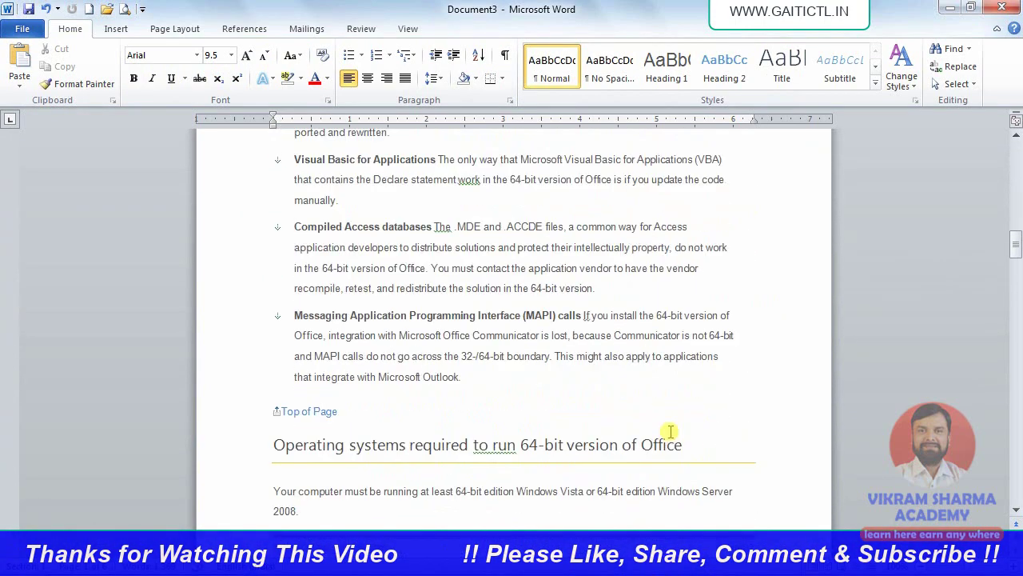
pyautogui.scroll(-15, 685, 438)
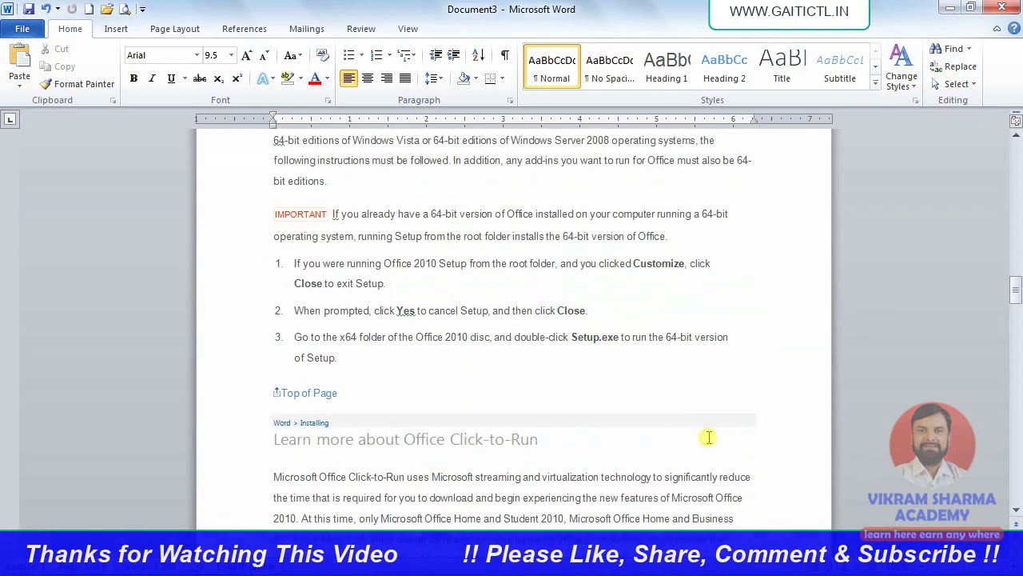
pyautogui.scroll(-15, 703, 424)
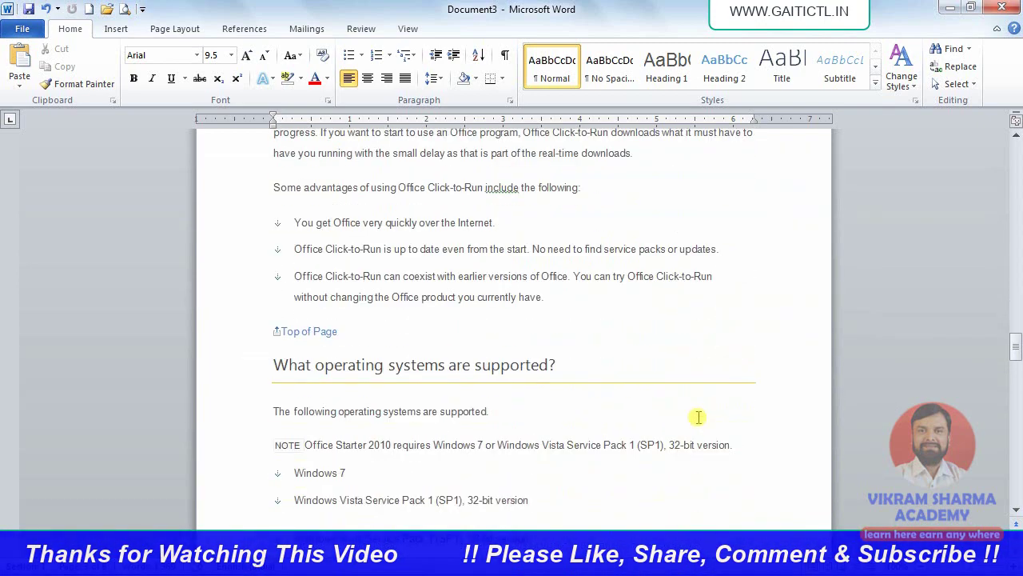
pyautogui.scroll(-10, 698, 411)
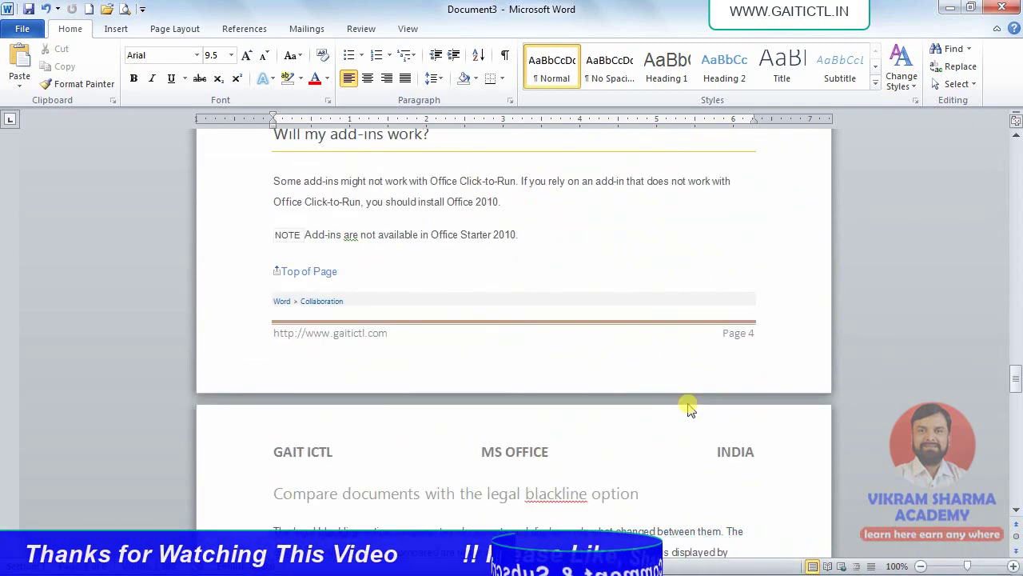
pyautogui.scroll(-5, 689, 402)
pyautogui.scroll(-3, 688, 402)
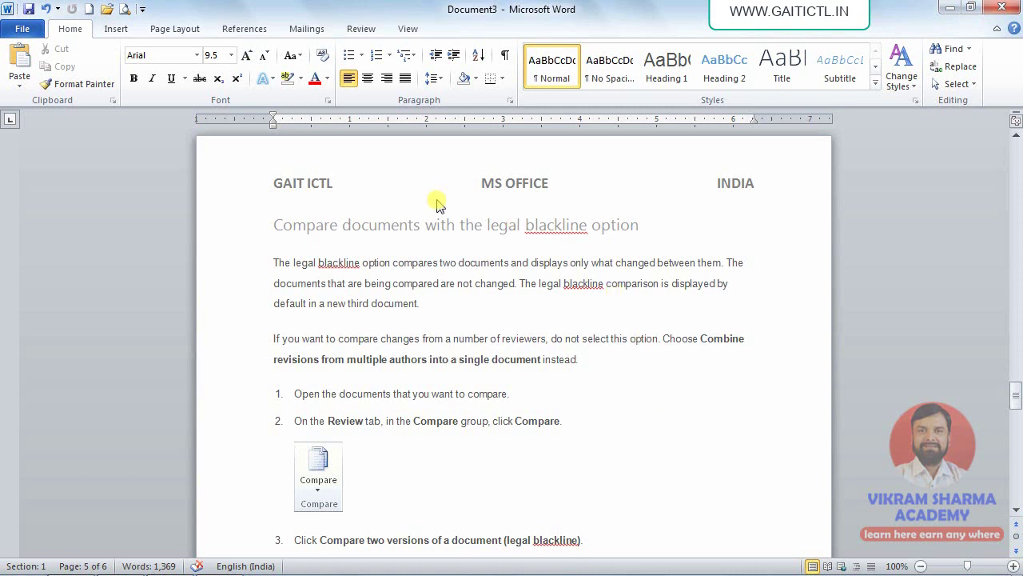
pyautogui.scroll(5, 400, 220)
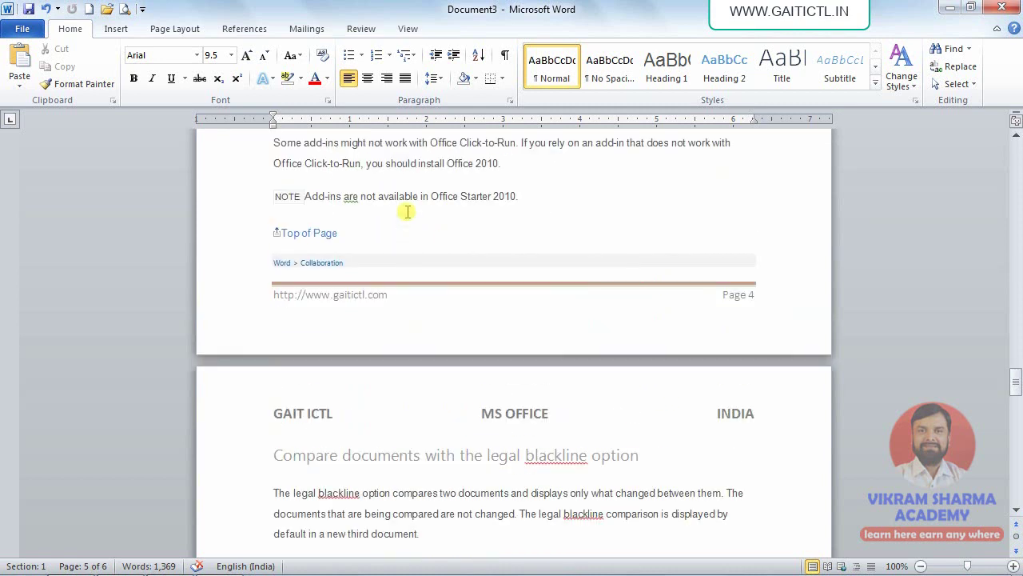
# Remove the three-column header from the document with the Remove Header command
pyautogui.click(107, 29)
pyautogui.click(564, 80)
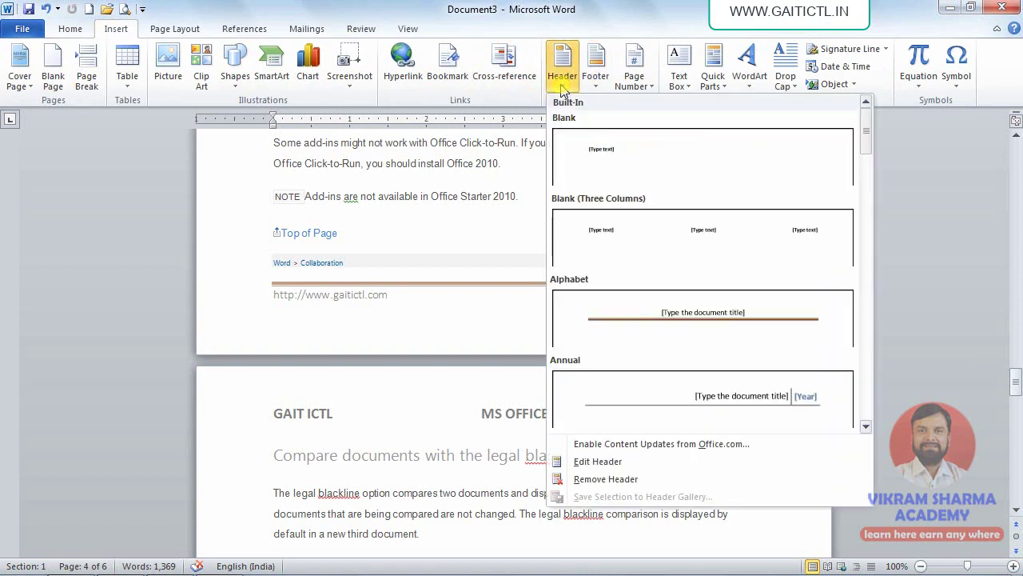
pyautogui.click(600, 483)
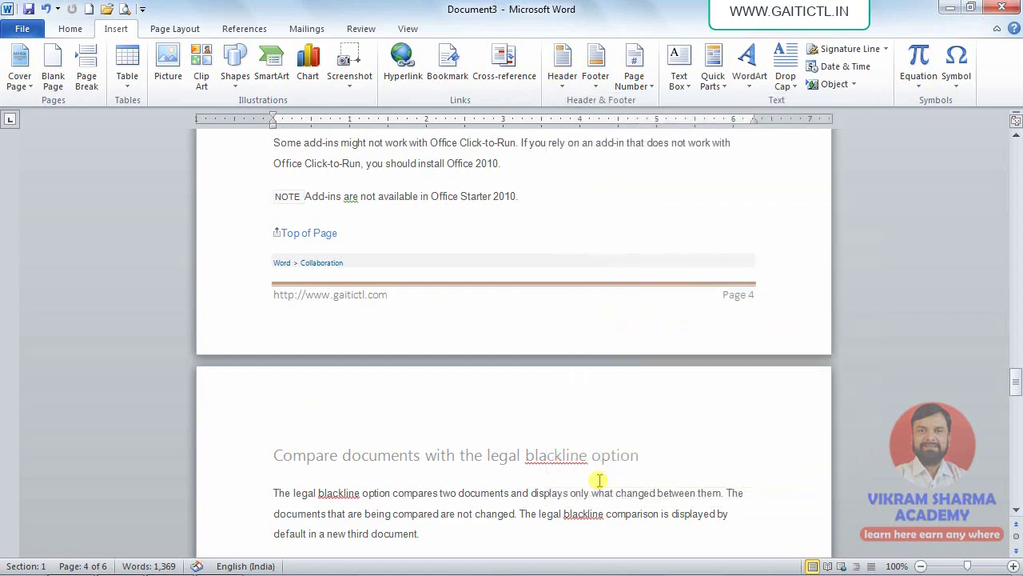
# Remove the Alphabet footer from the document with the Remove Footer command
pyautogui.scroll(3, 597, 368)
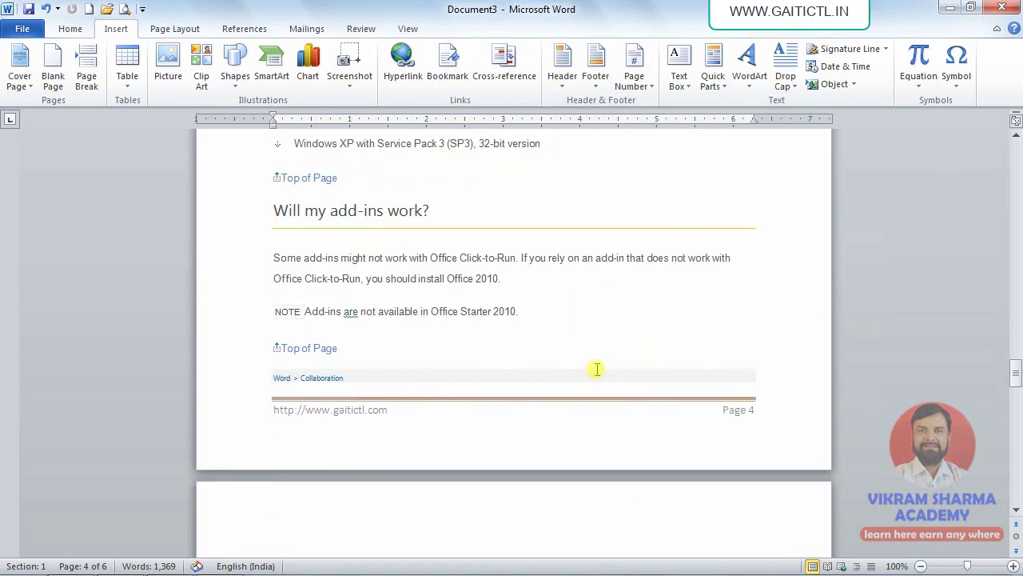
pyautogui.scroll(-1, 596, 368)
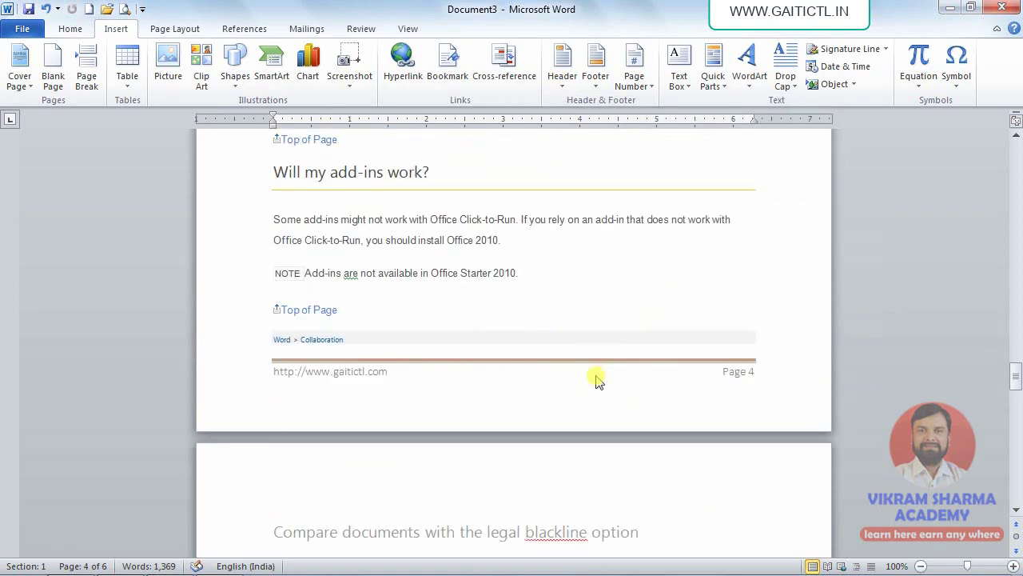
pyautogui.click(596, 88)
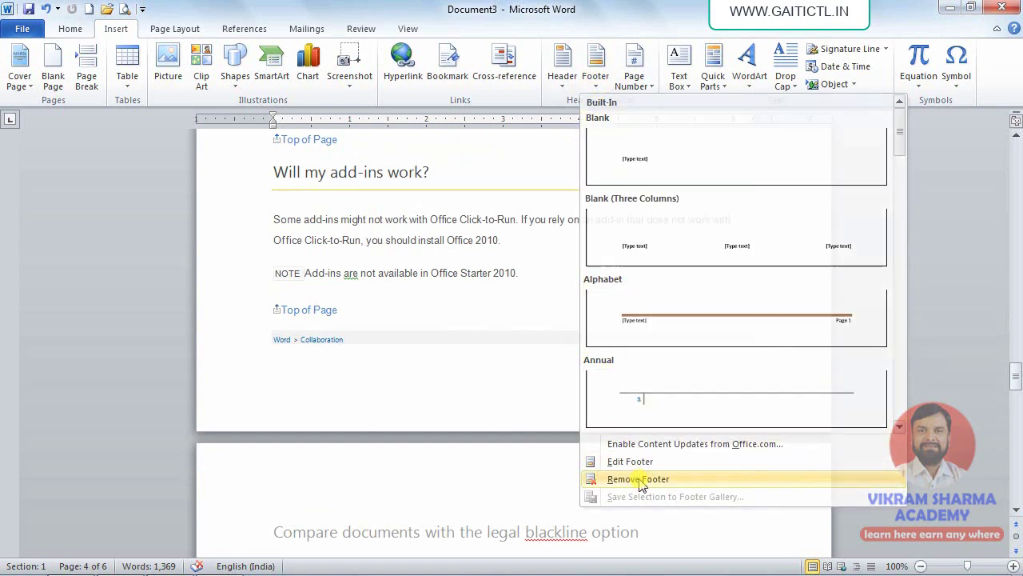
pyautogui.click(639, 480)
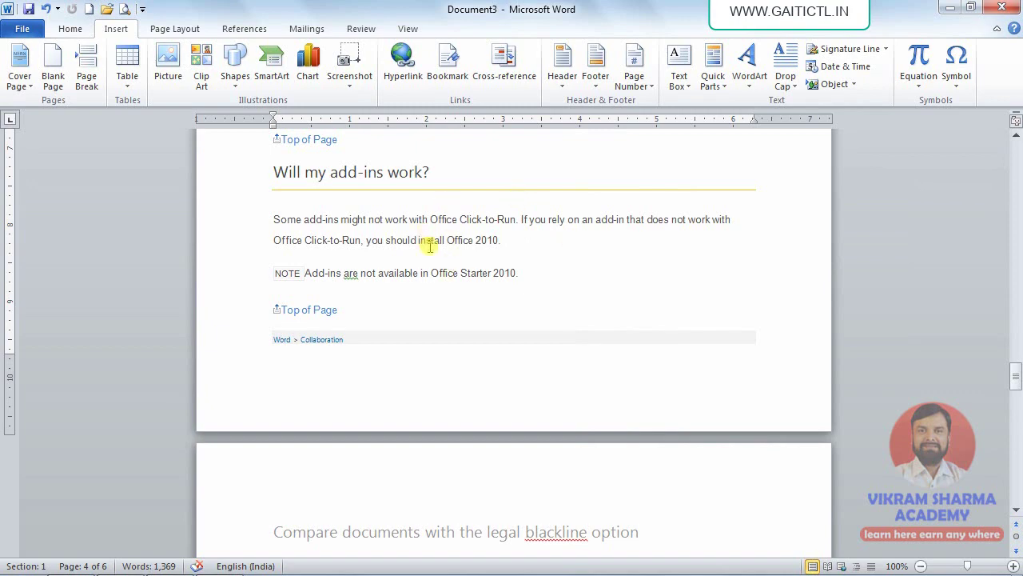
# Open the first page's header for editing and enter MS-OFFICE TRAINING at its left side
pyautogui.scroll(3, 431, 245)
pyautogui.scroll(8, 430, 245)
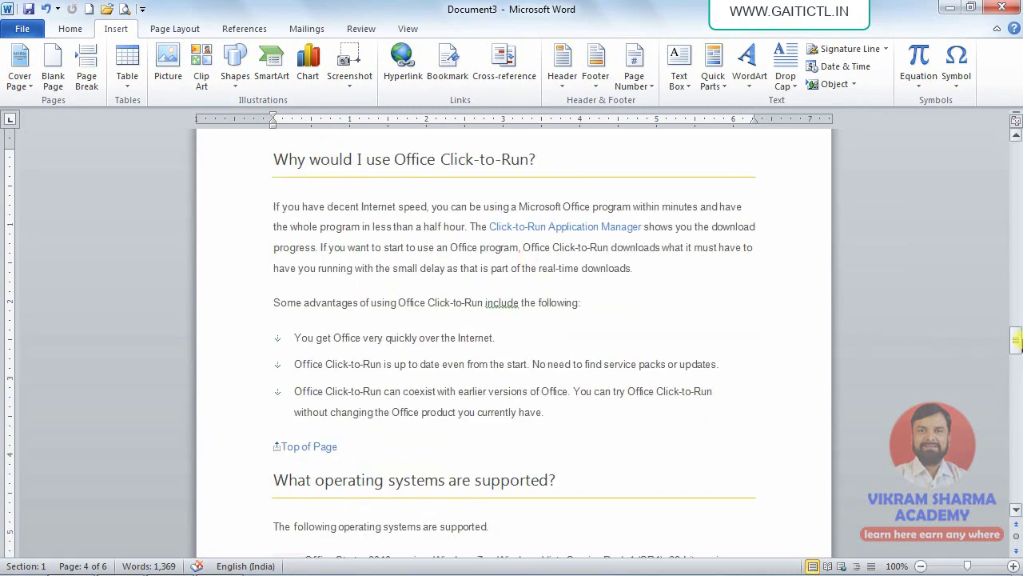
pyautogui.moveTo(1015, 342); pyautogui.dragTo(1015, 152)
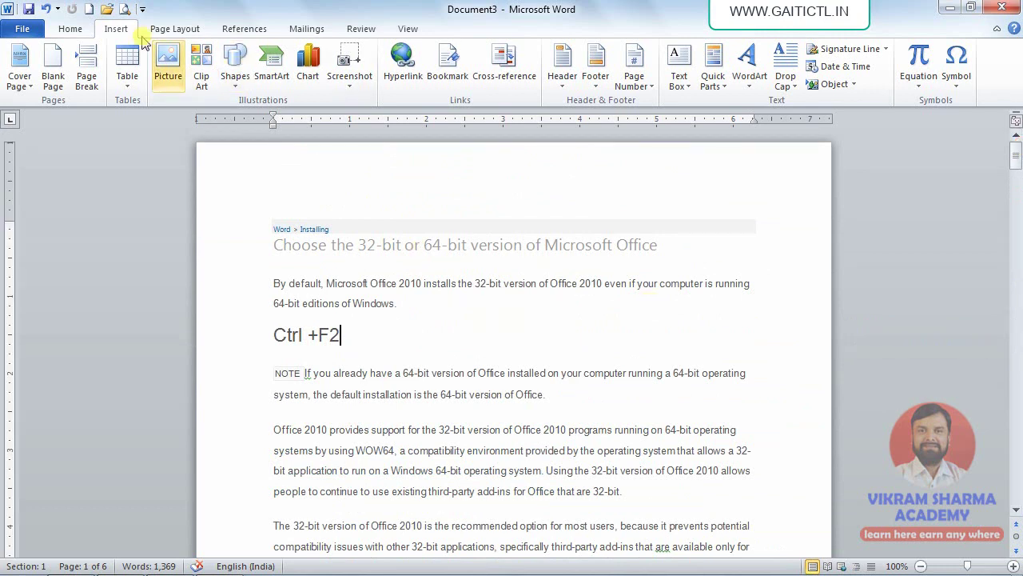
pyautogui.click(563, 86)
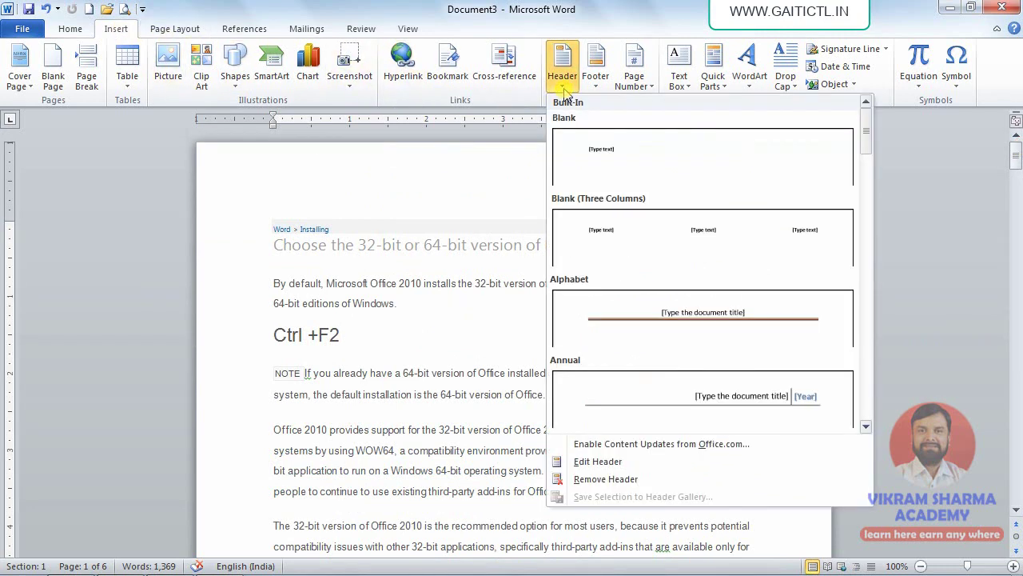
pyautogui.click(596, 464)
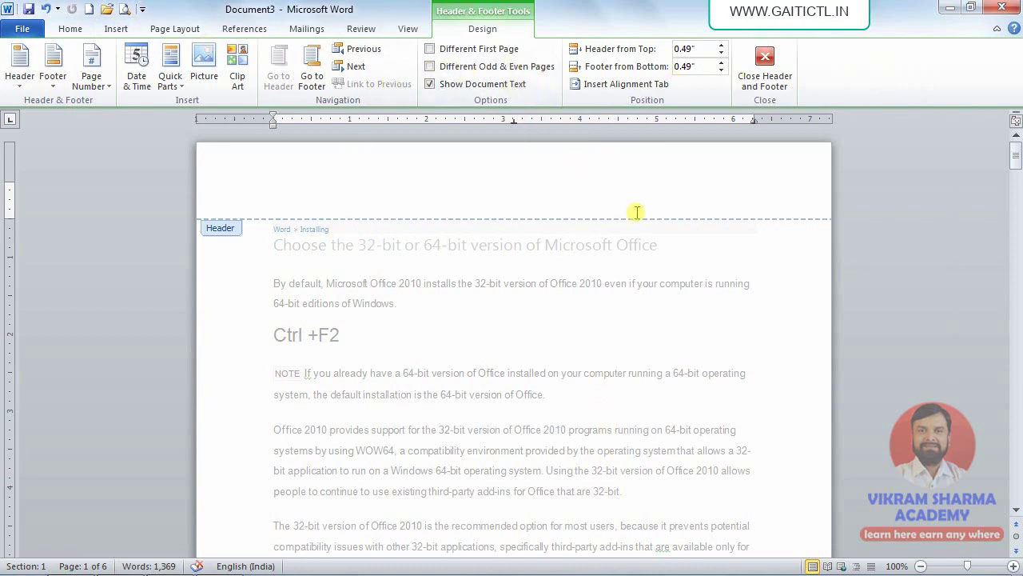
pyautogui.press('capslock')
pyautogui.write('MS-OFF')
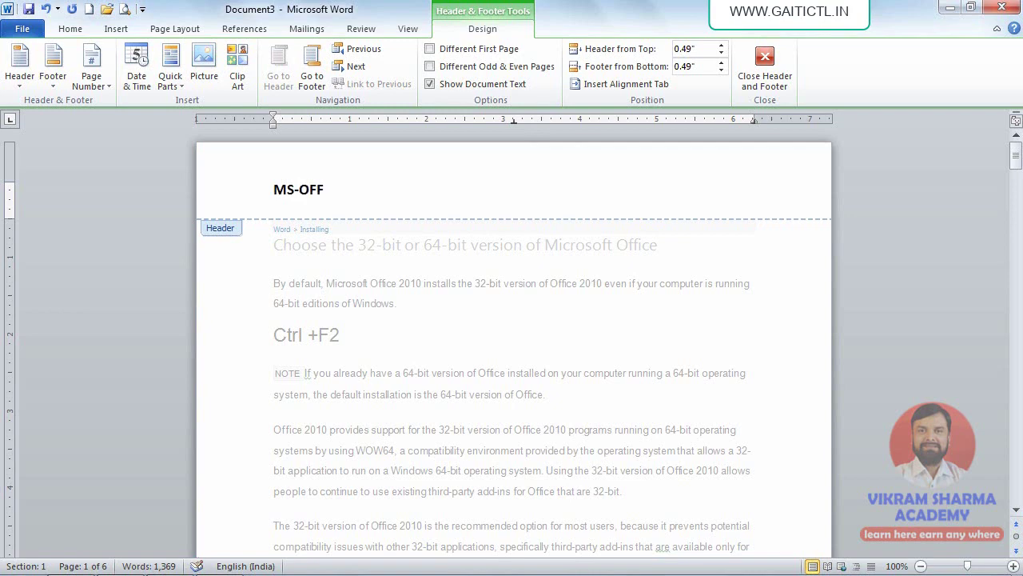
pyautogui.write('ICE TRAINING')
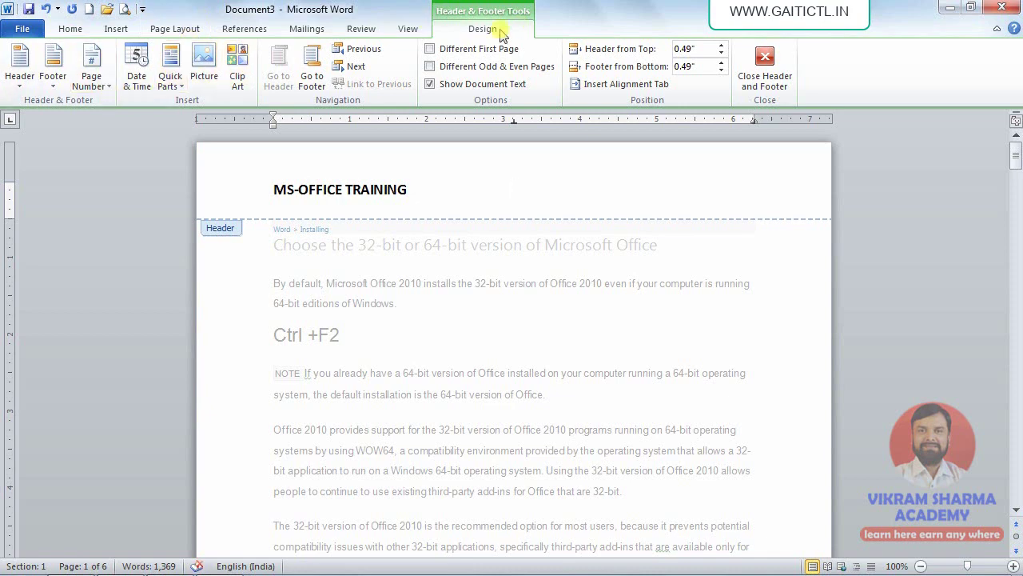
# Insert a Plain Number page number at the header's centre and add GAIT ICTL at its right end
pyautogui.click(110, 90)
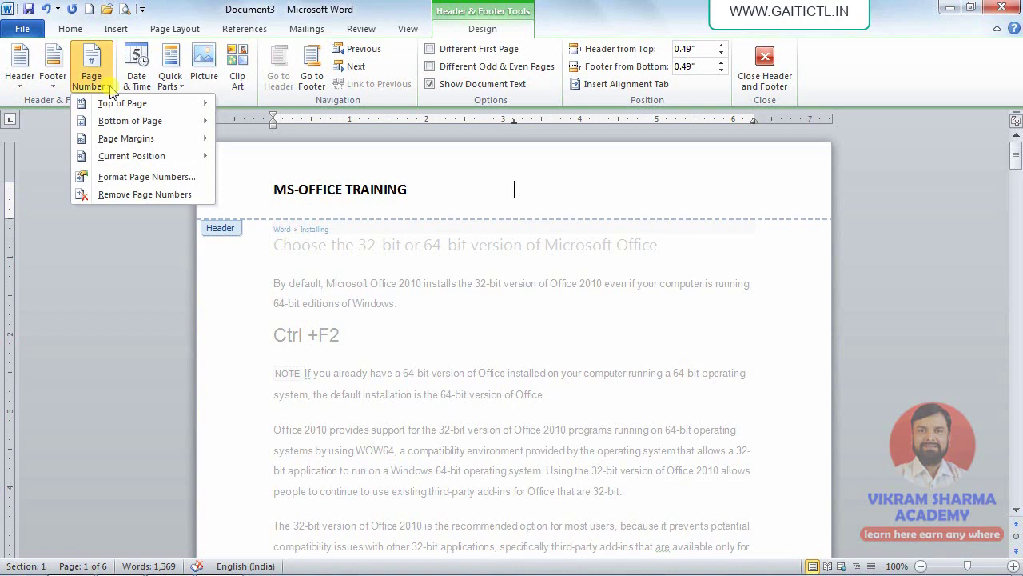
pyautogui.moveTo(128, 157)
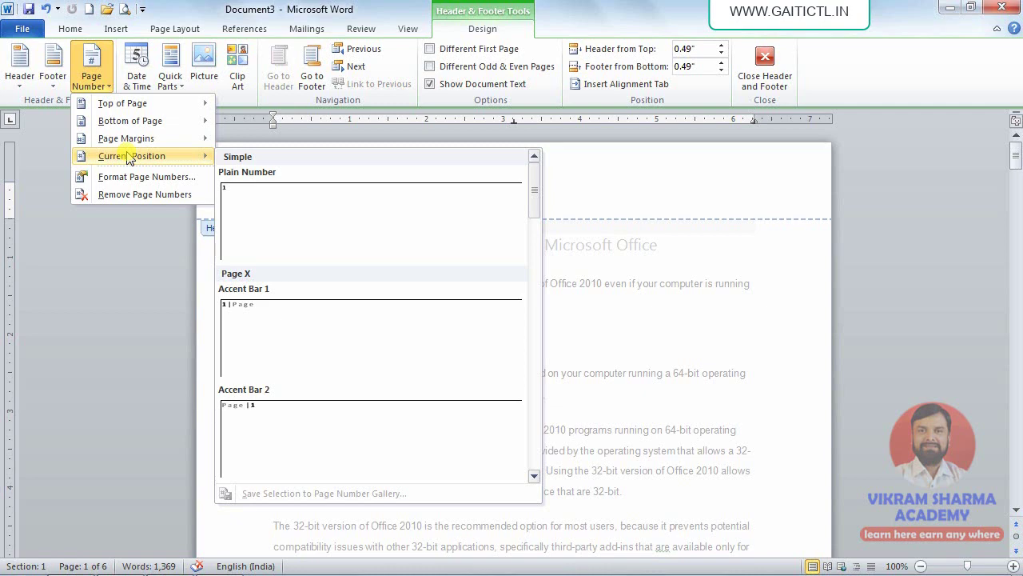
pyautogui.click(312, 207)
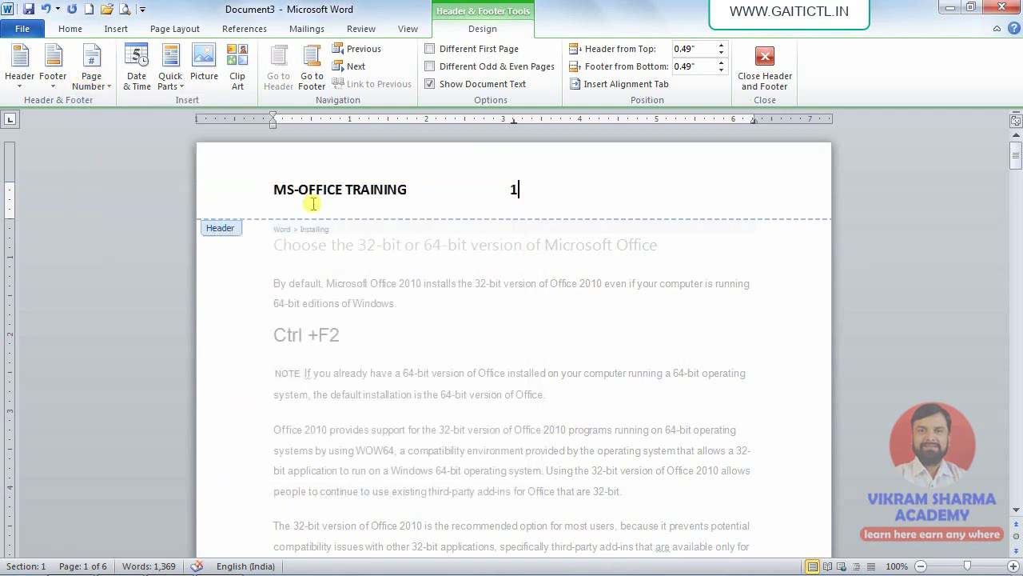
pyautogui.press('Tab')
pyautogui.write('GAIT ICTL')
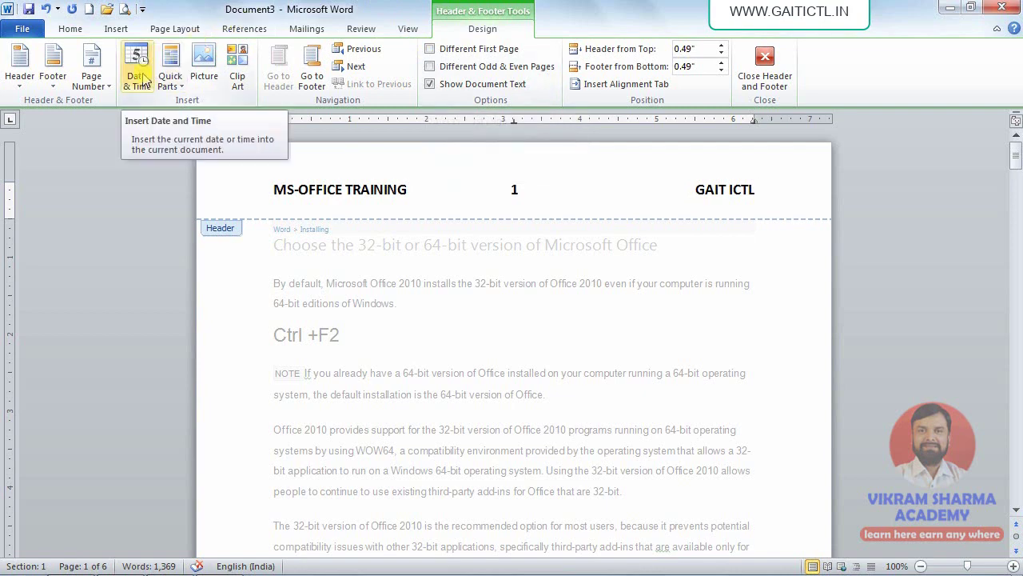
# Reduce the font size of the entire header line by one step
pyautogui.click(755, 190)
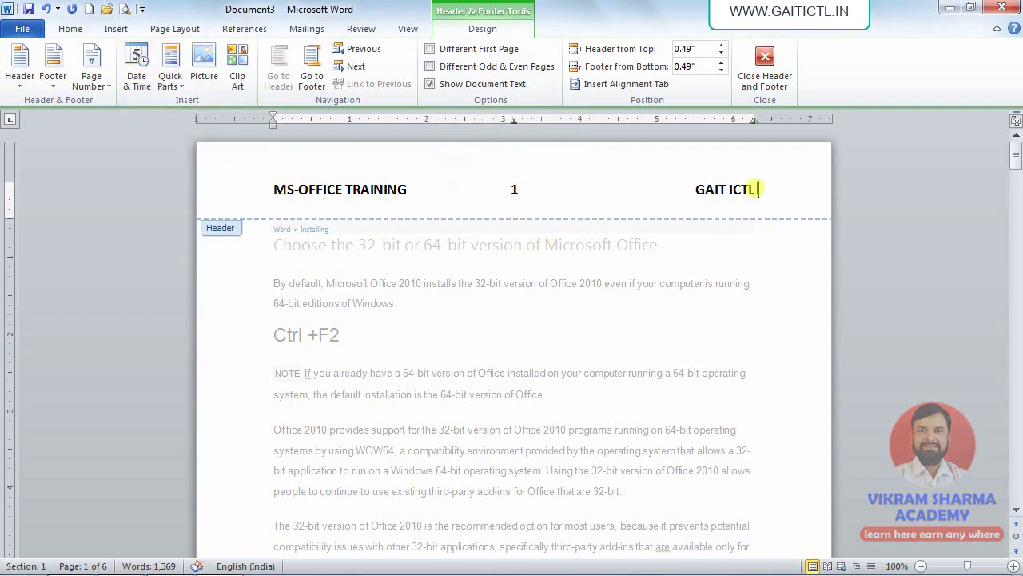
pyautogui.moveTo(755, 189); pyautogui.dragTo(274, 188)
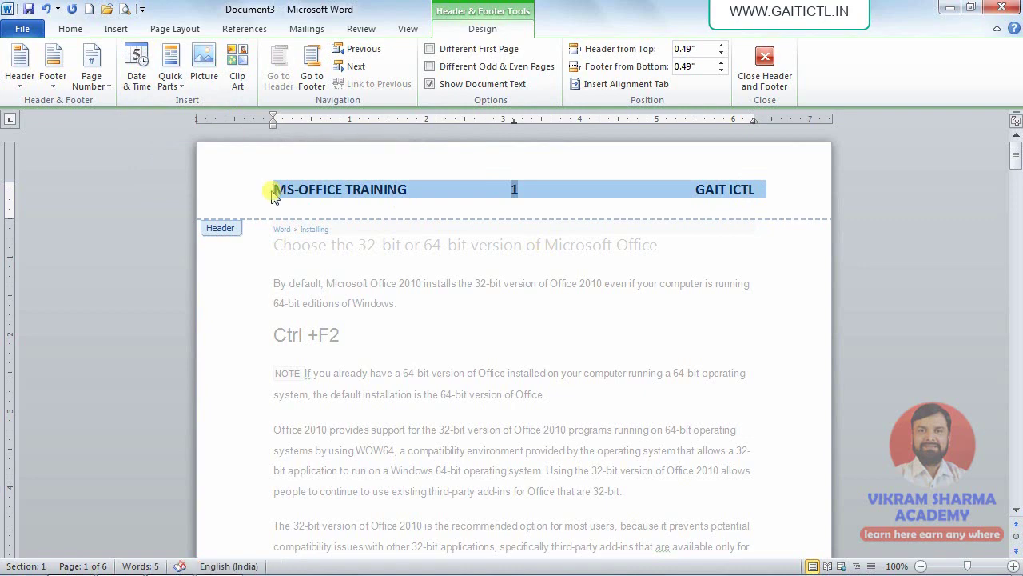
pyautogui.hotkey('ctrl', '[')
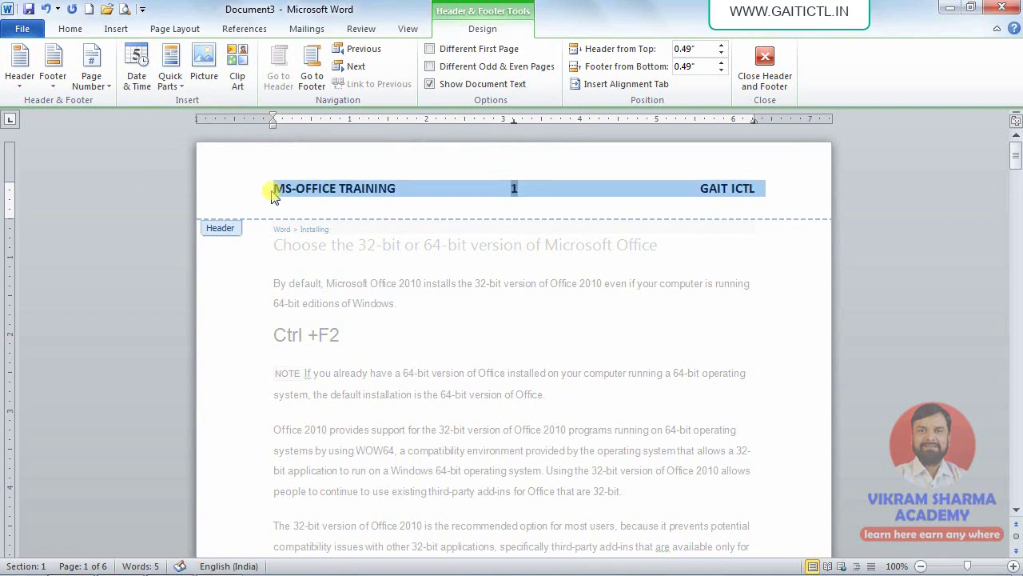
# Try adding the date as 26-03-2015 and the time as 5:42 PM after GAIT ICTL, and undo both insertions
pyautogui.click(763, 196)
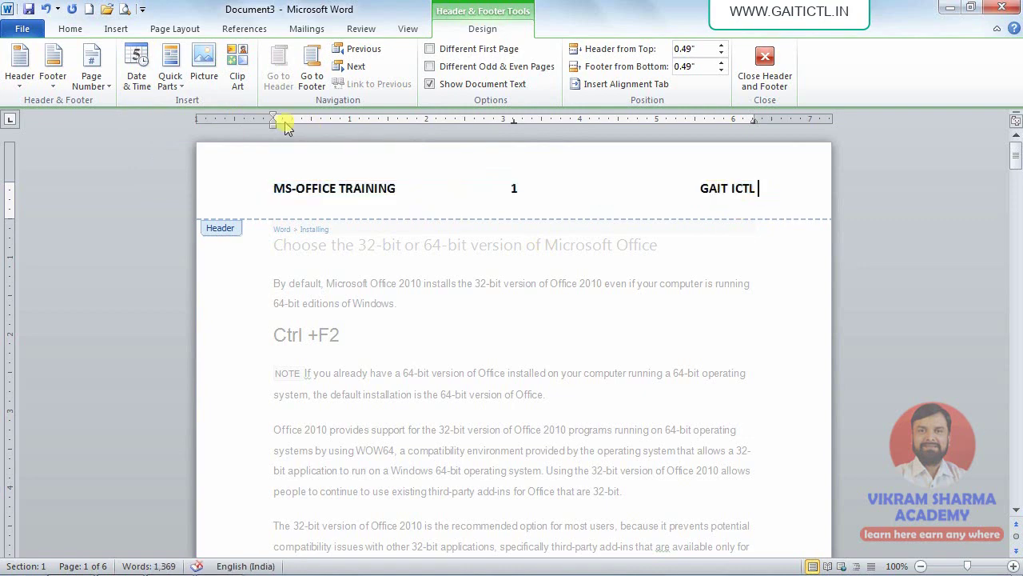
pyautogui.click(136, 84)
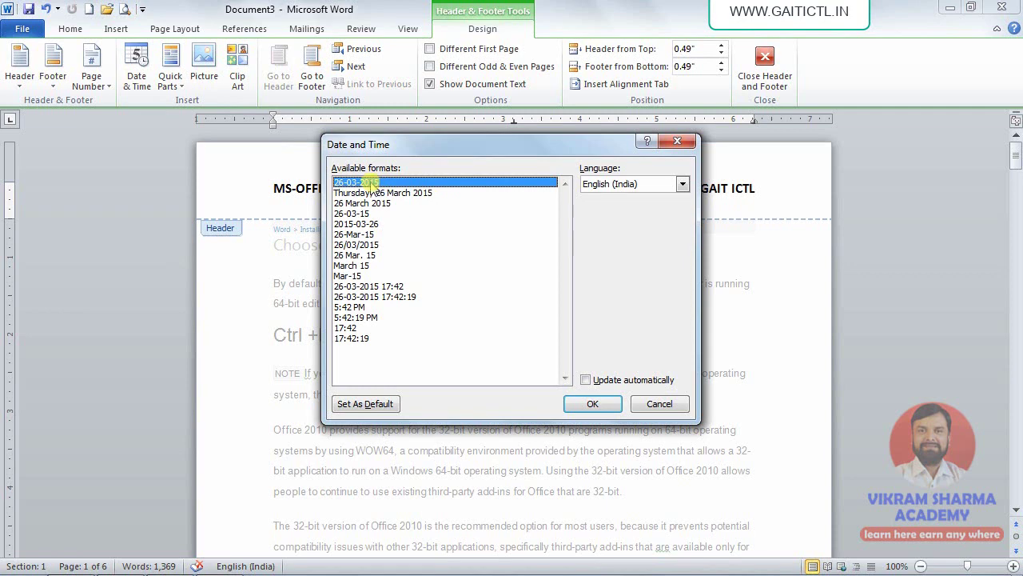
pyautogui.click(593, 404)
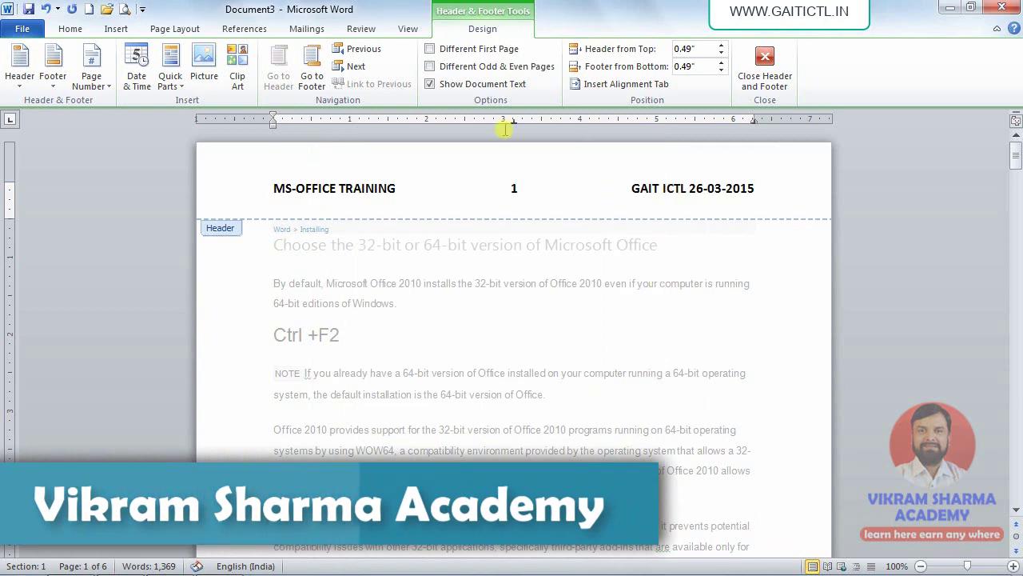
pyautogui.click(134, 69)
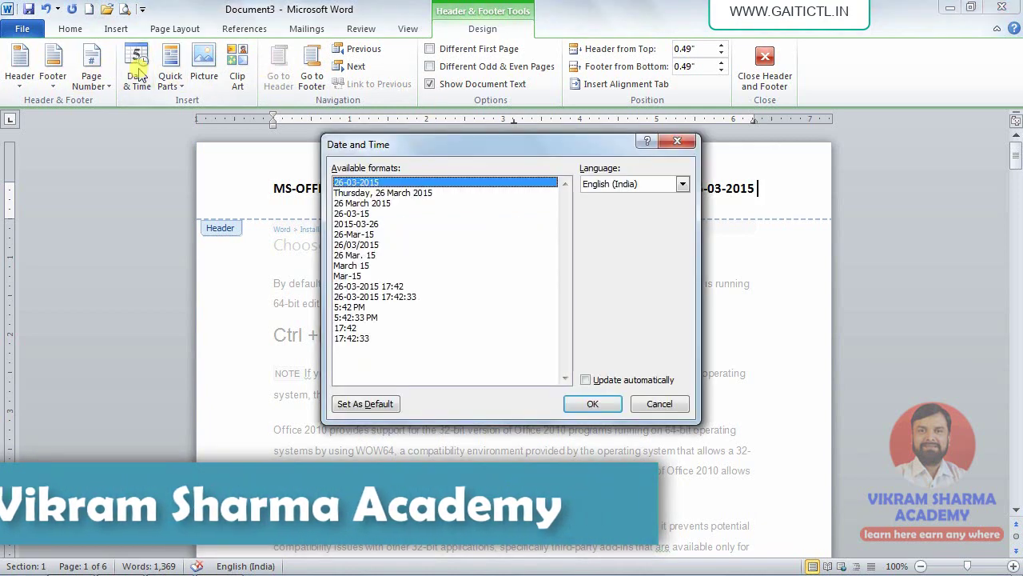
pyautogui.click(370, 308)
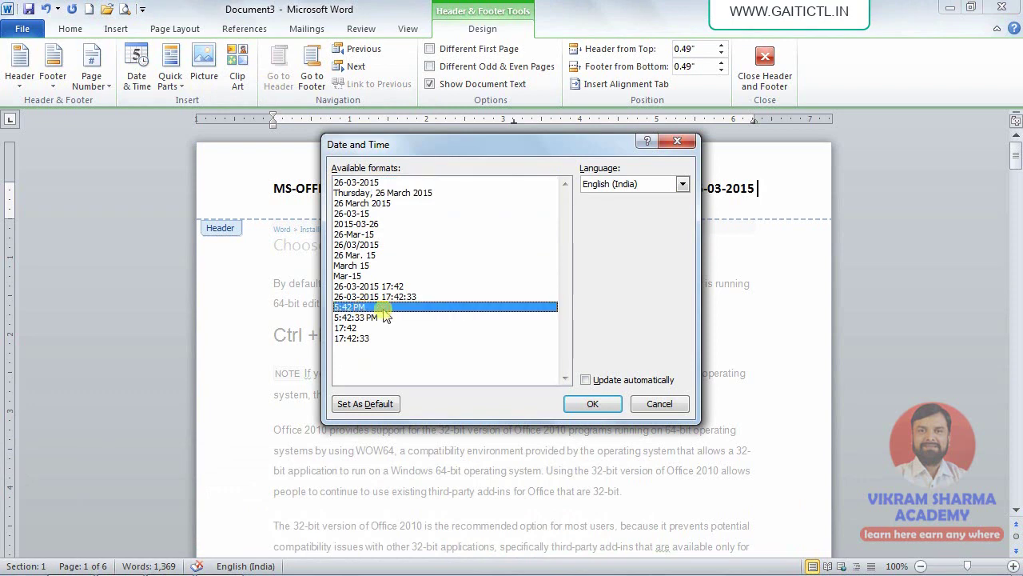
pyautogui.click(592, 403)
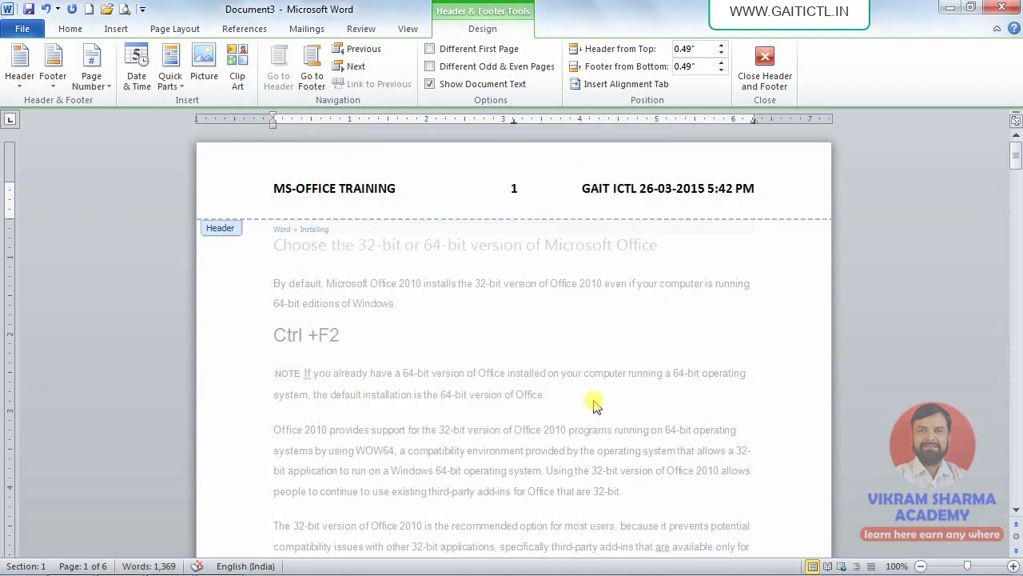
pyautogui.hotkey('ctrl', 'z')
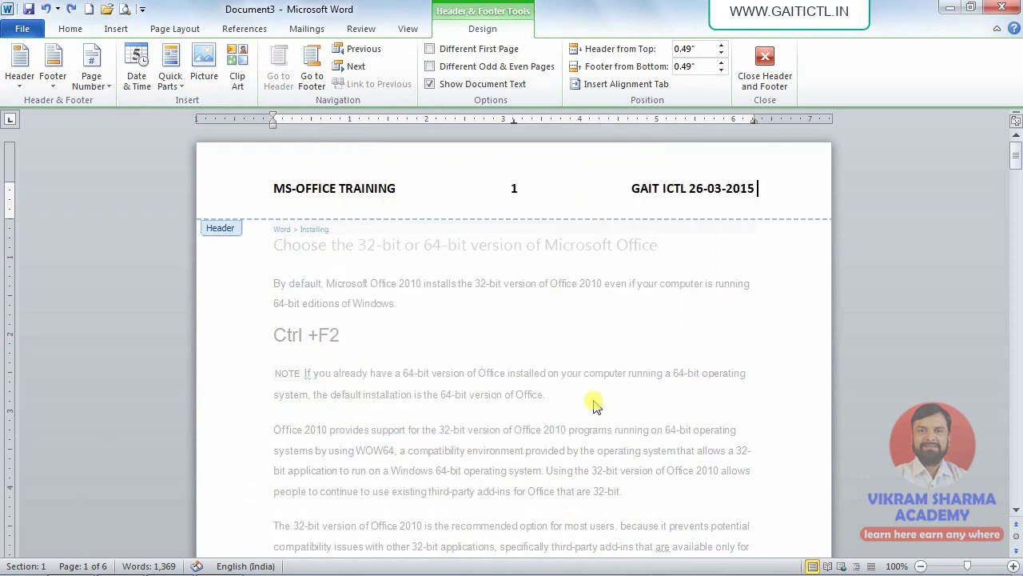
pyautogui.hotkey('ctrl', 'z')
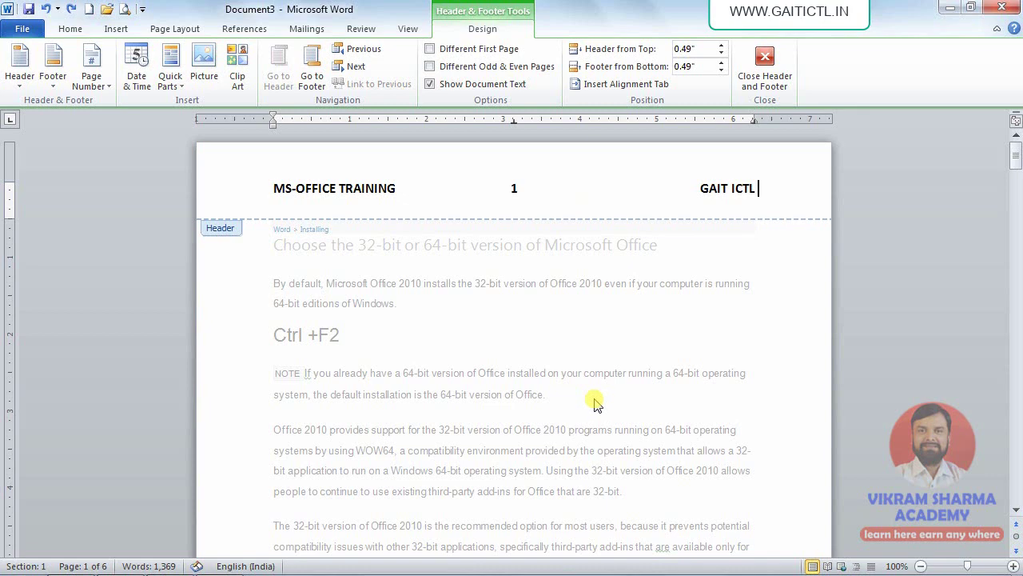
pyautogui.click(137, 70)
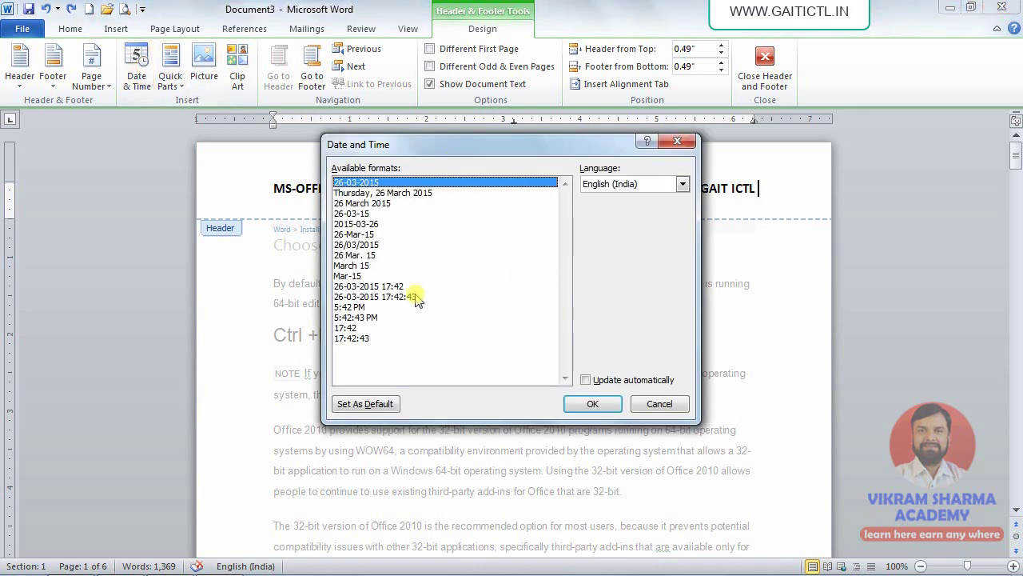
pyautogui.click(354, 287)
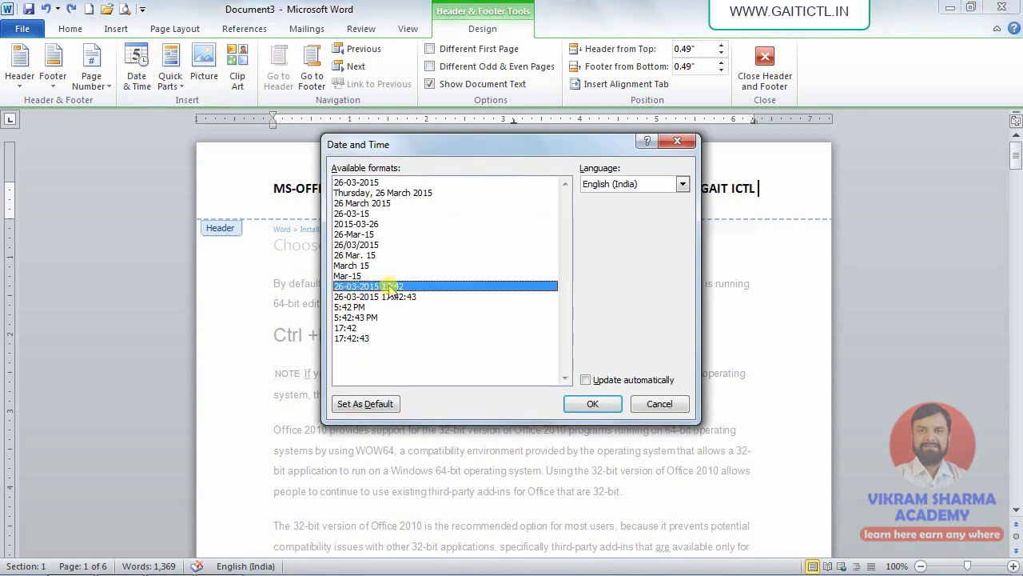
pyautogui.click(589, 404)
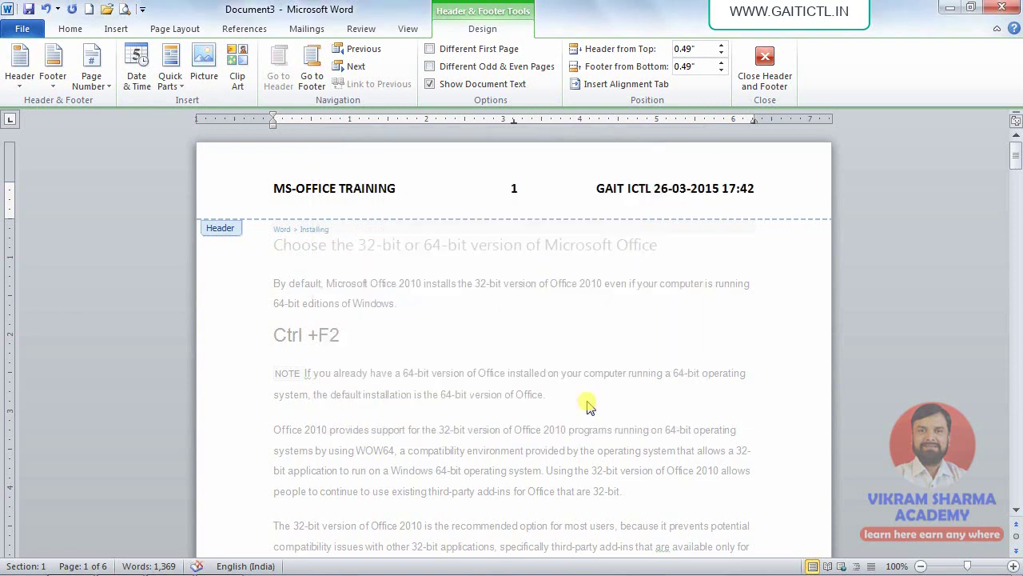
pyautogui.hotkey('ctrl', 'z')
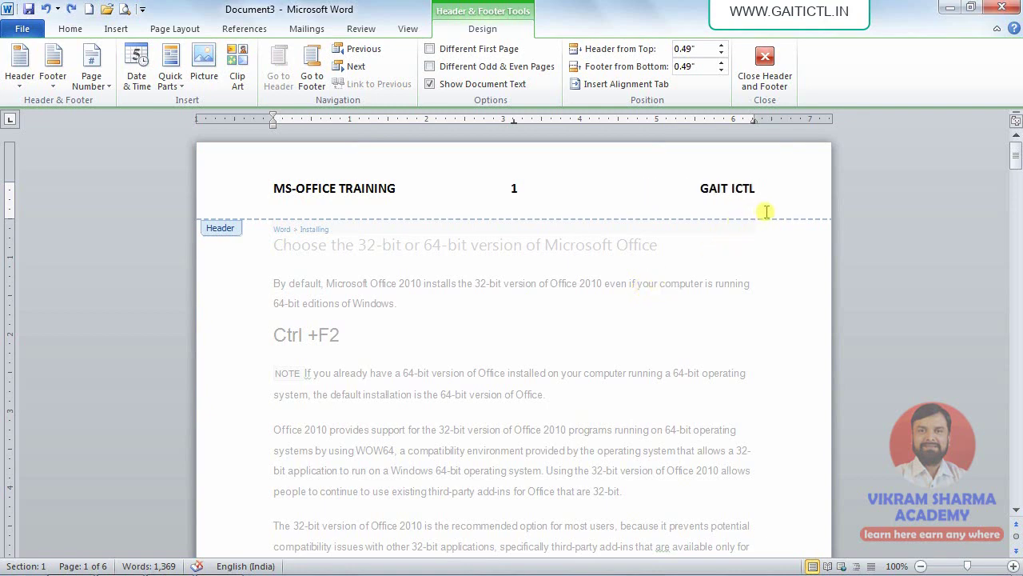
# Replace the GAIT ICTL text in the header with the current time in the 5:42 PM format
pyautogui.press('BackSpace')
pyautogui.press('BackSpace')
pyautogui.press('BackSpace')
pyautogui.press('BackSpace')
pyautogui.press('BackSpace')
pyautogui.press('BackSpace')
pyautogui.press('BackSpace')
pyautogui.press('BackSpace')
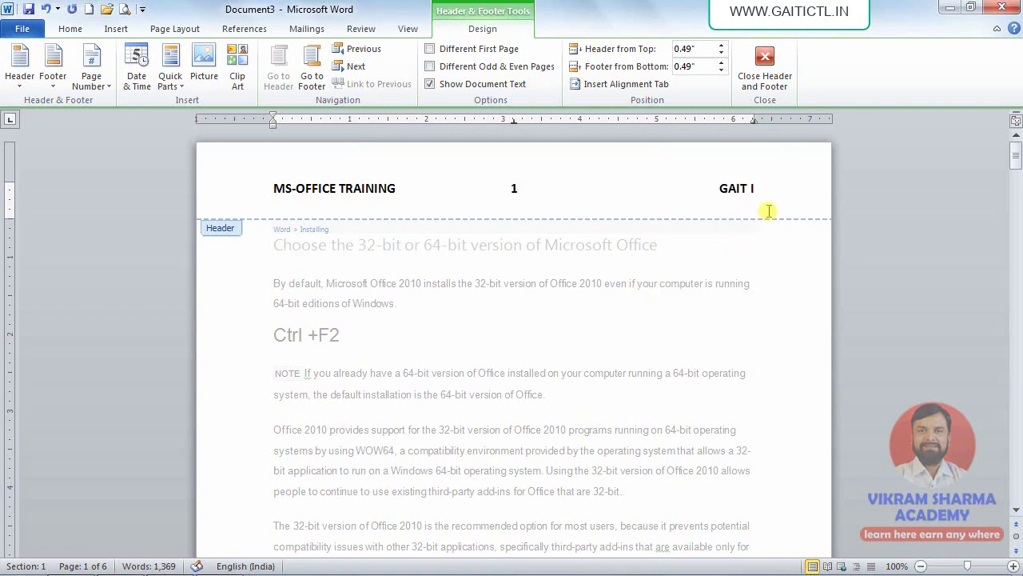
pyautogui.press('BackSpace')
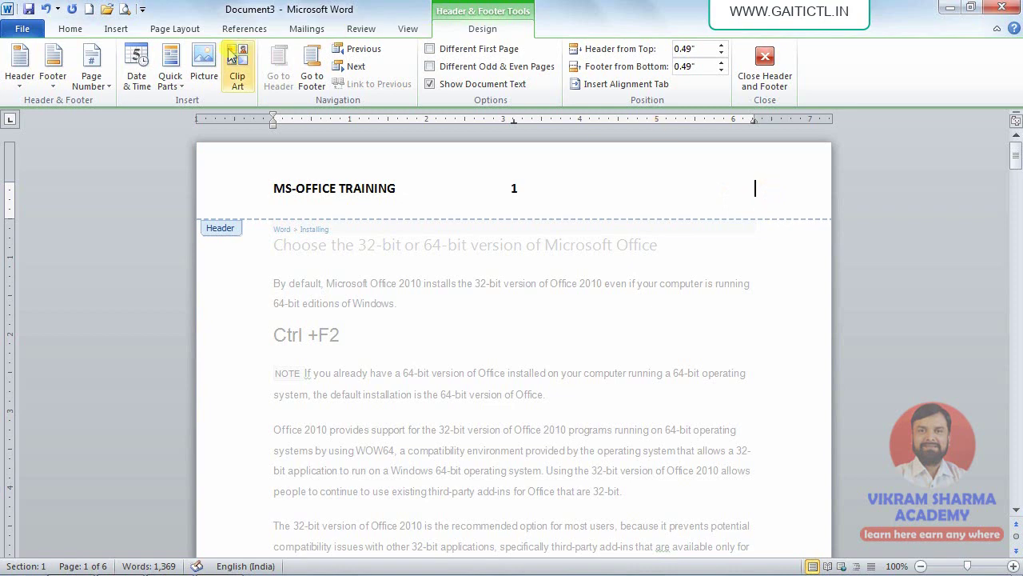
pyautogui.click(138, 68)
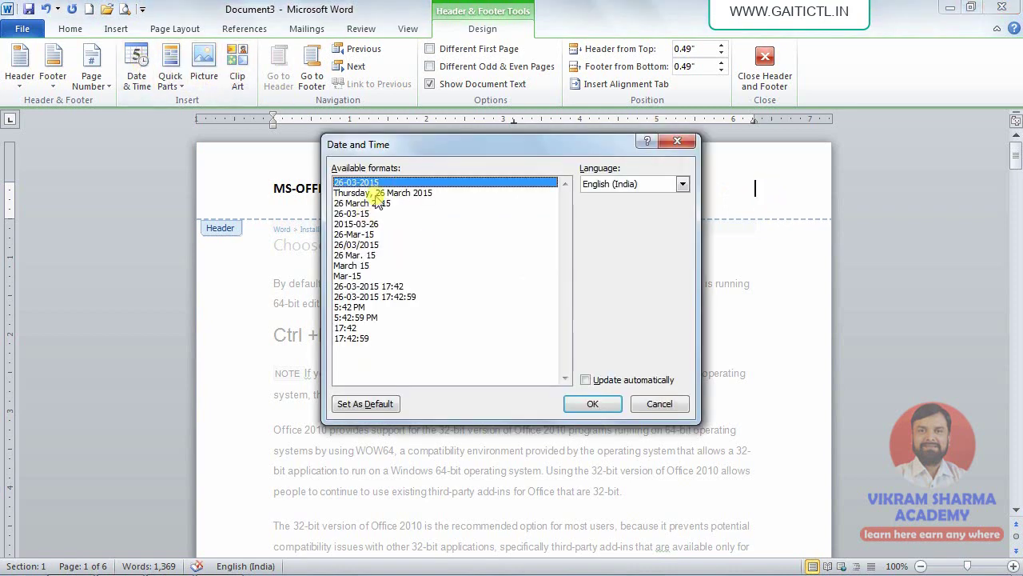
pyautogui.click(353, 308)
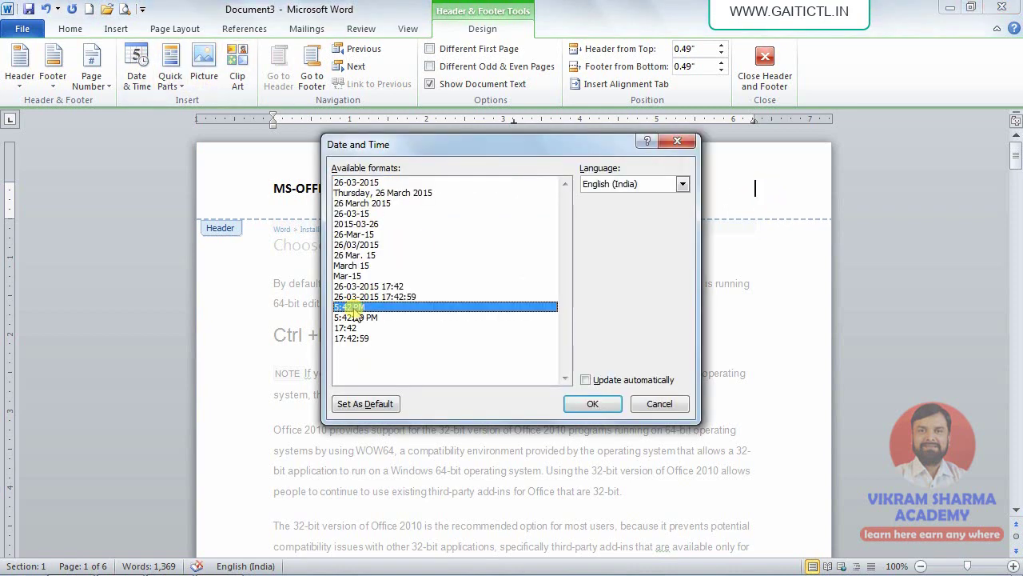
pyautogui.click(582, 404)
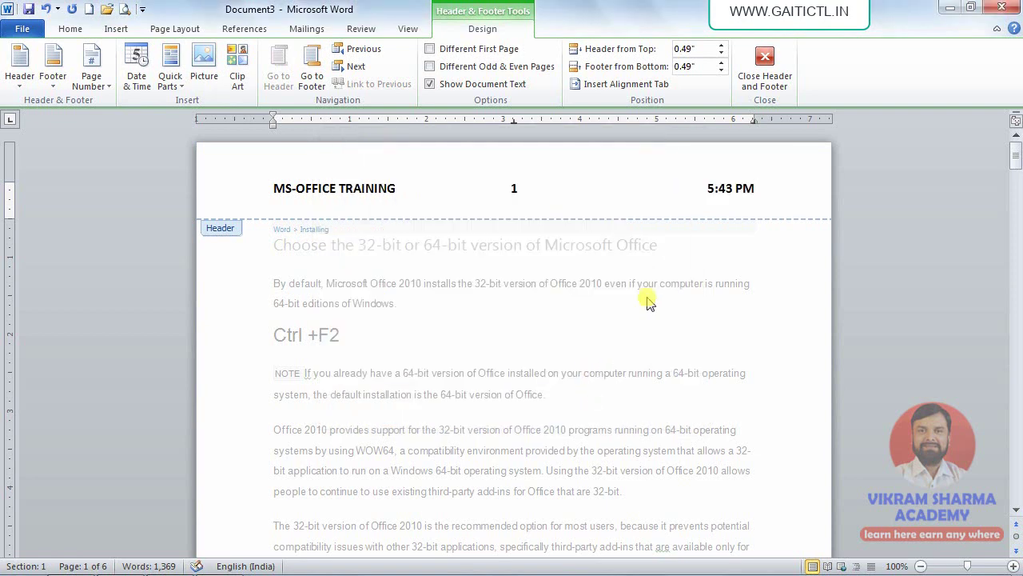
# Insert a second time in the 5:43 PM format beside the first one, with automatic updating enabled
pyautogui.click(136, 65)
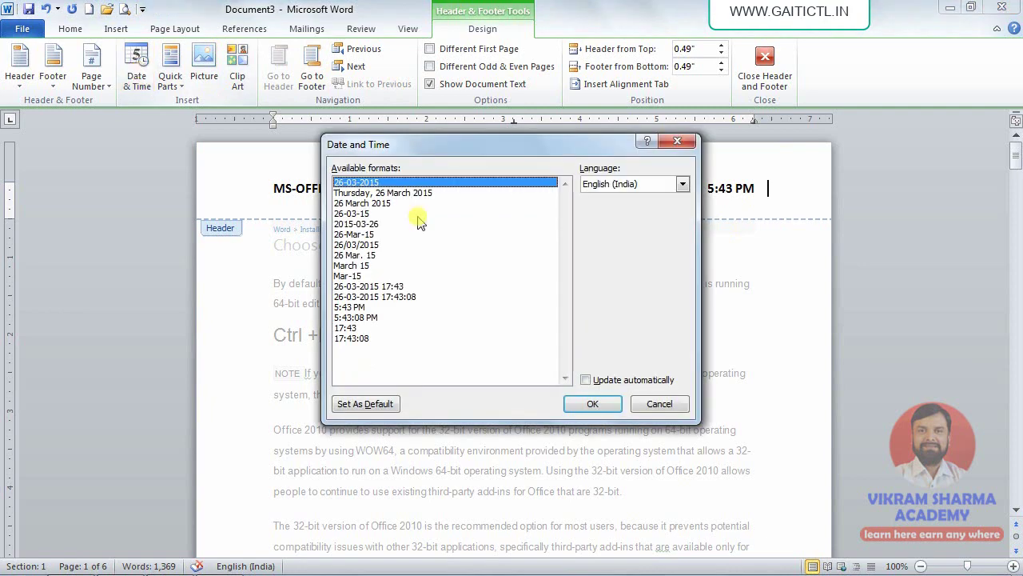
pyautogui.click(341, 309)
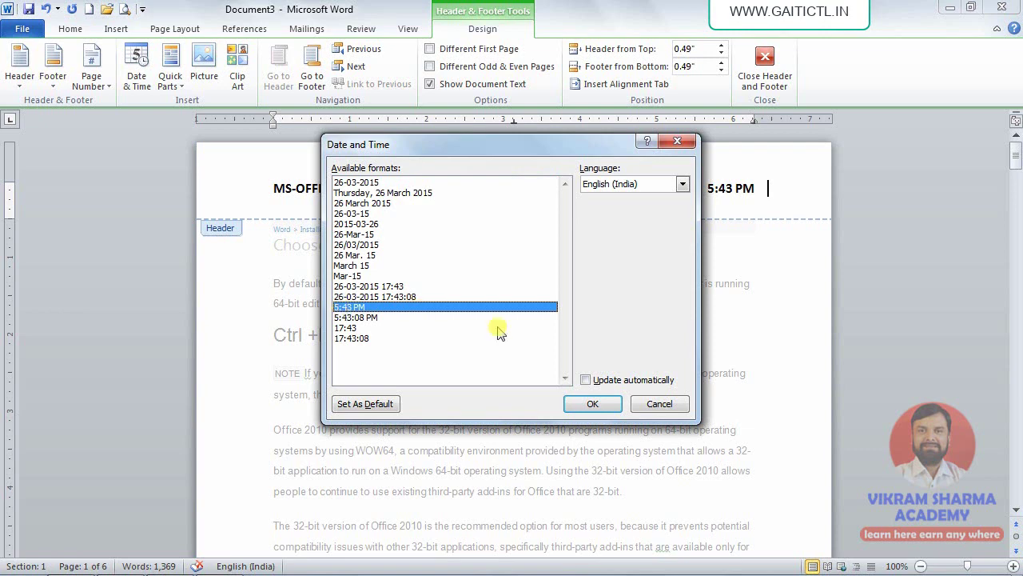
pyautogui.click(587, 380)
pyautogui.click(592, 405)
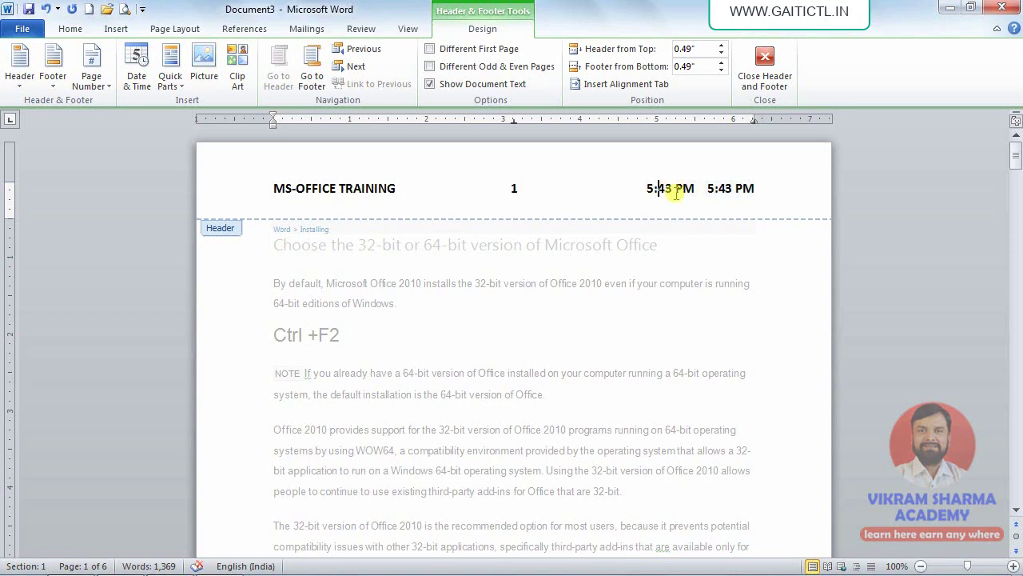
# Compare the static time with the automatically updating time in the header by selecting each in turn
pyautogui.click(726, 192)
pyautogui.click(664, 189)
pyautogui.click(717, 192)
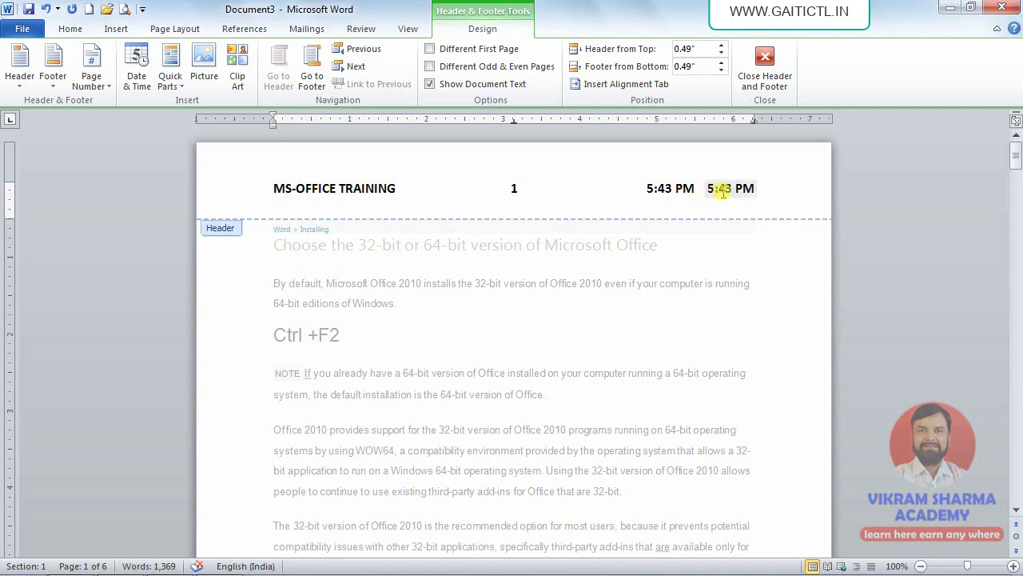
pyautogui.click(767, 184)
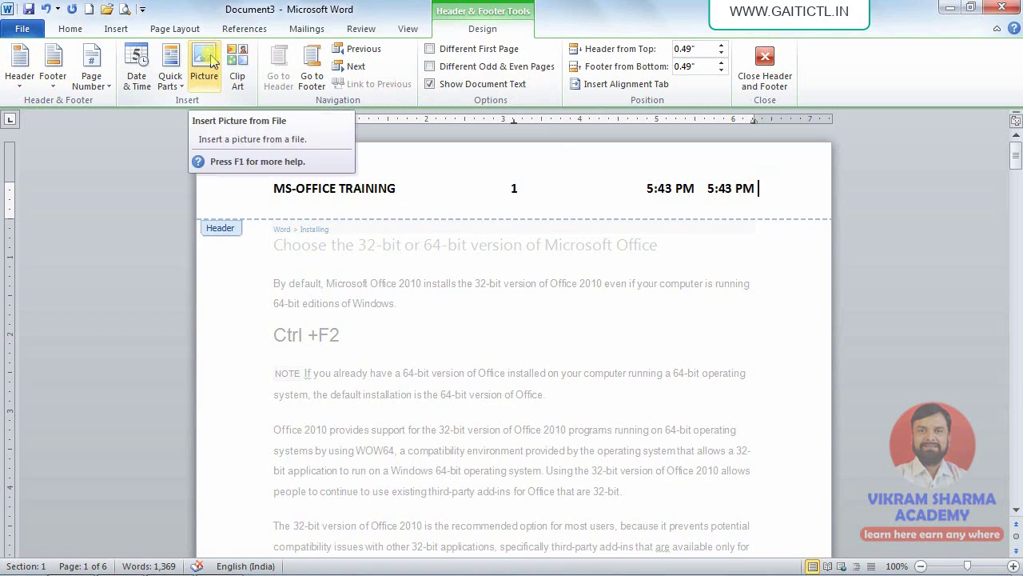
# Insert the current date in the 26-03-2015 format after the second time in the header, with automatic updating enabled
pyautogui.click(139, 59)
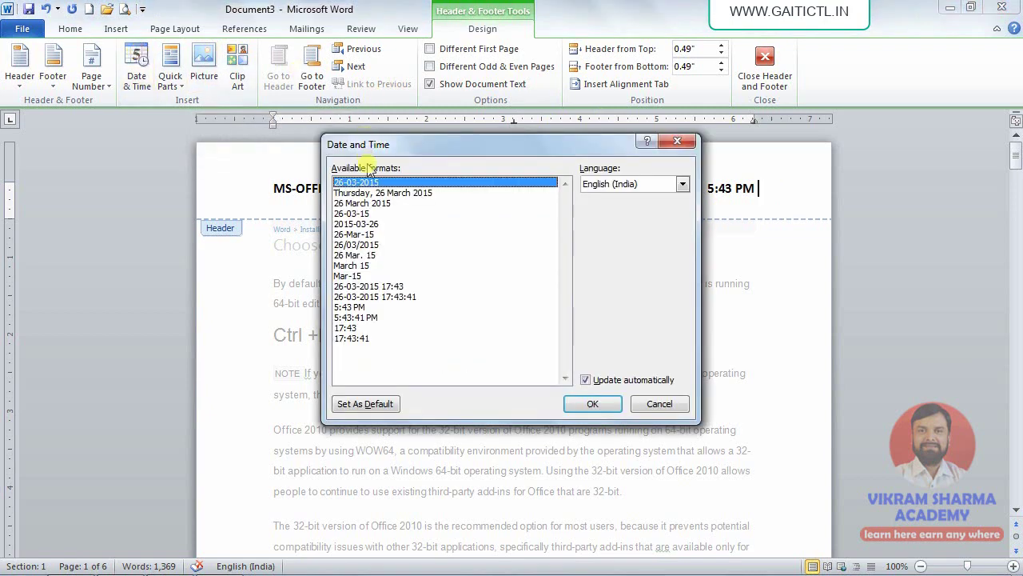
pyautogui.click(591, 403)
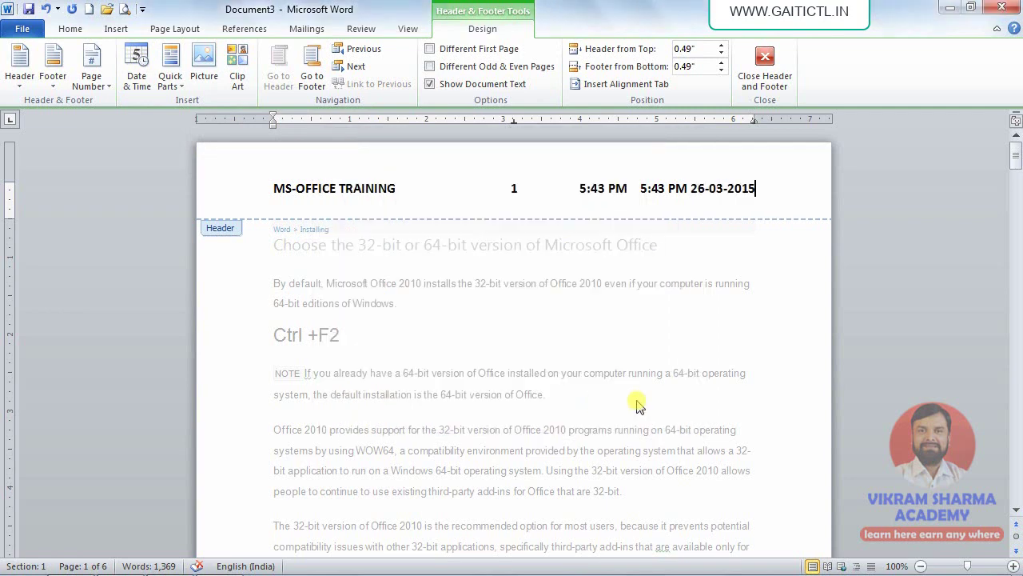
pyautogui.click(698, 192)
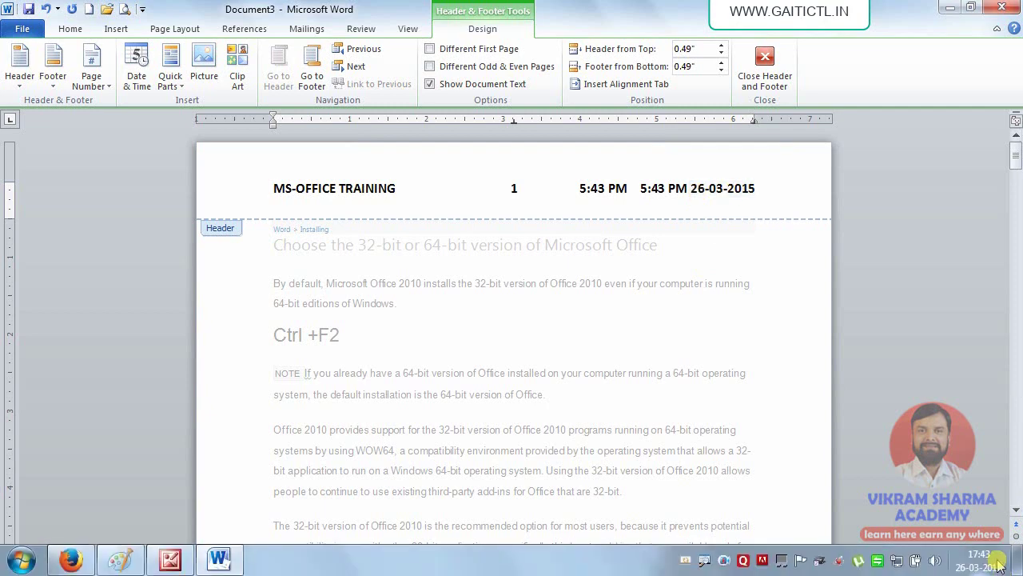
# Set the Windows system date to 27 March 2015 to test the automatically updating header date
pyautogui.click(988, 563)
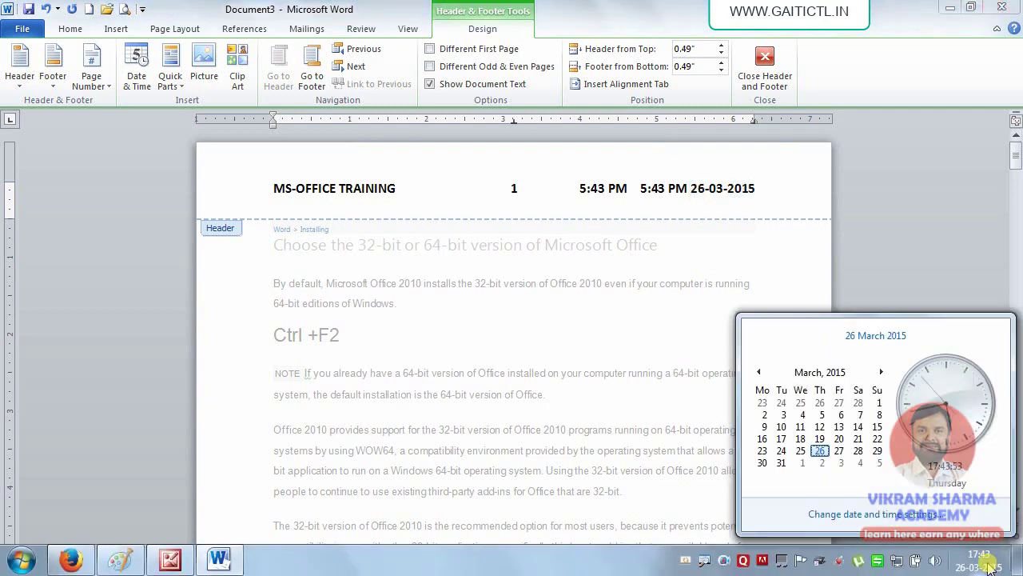
pyautogui.click(902, 518)
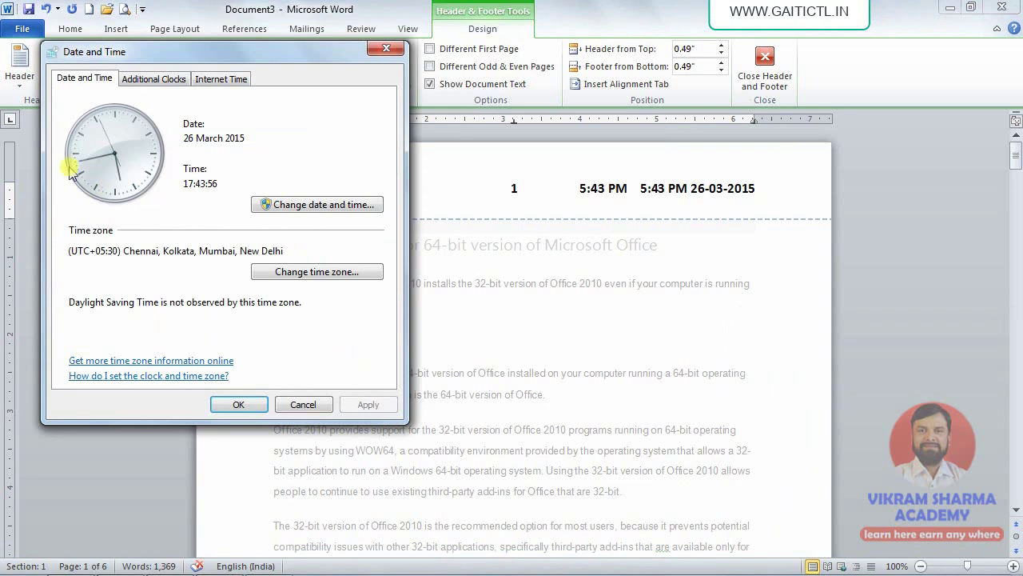
pyautogui.click(275, 204)
pyautogui.click(152, 235)
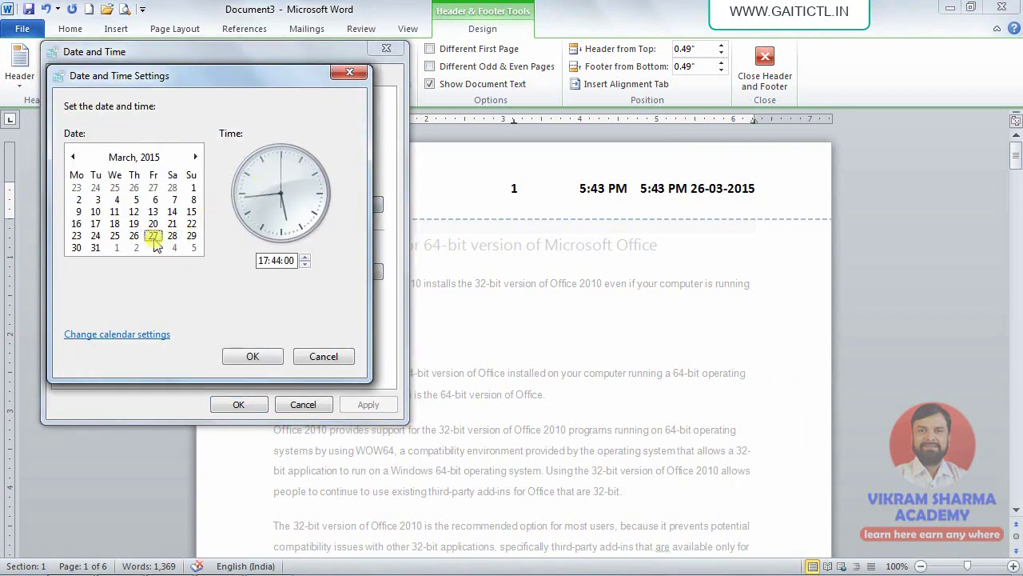
pyautogui.click(232, 356)
pyautogui.click(240, 404)
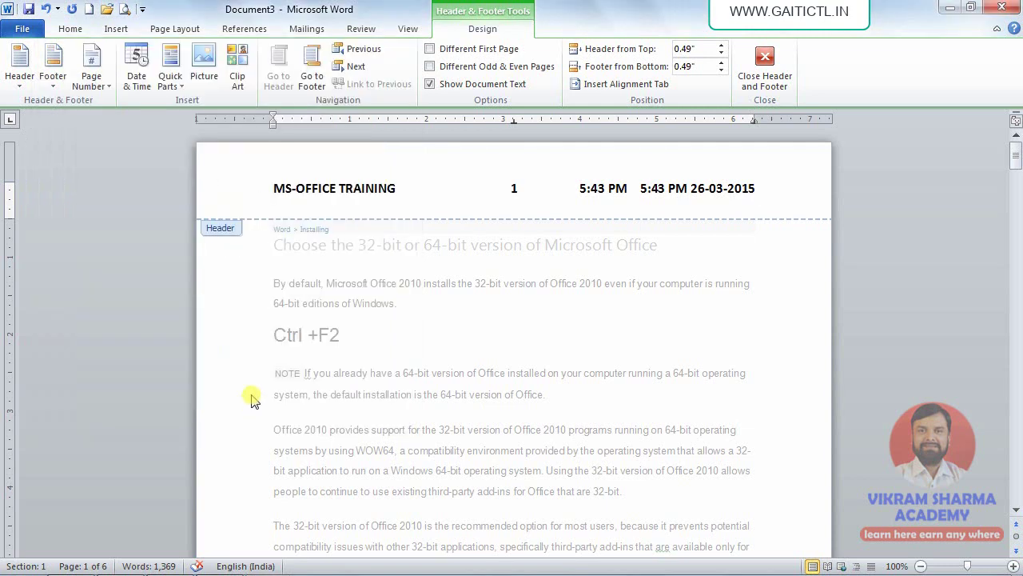
# Select the date field in the header and update it to the changed system date
pyautogui.click(708, 194)
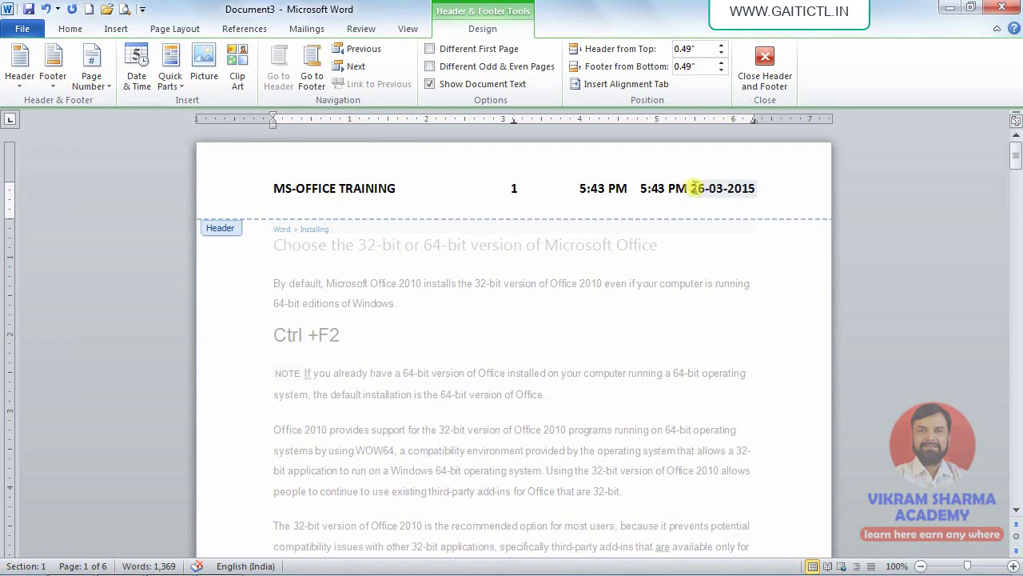
pyautogui.click(701, 187)
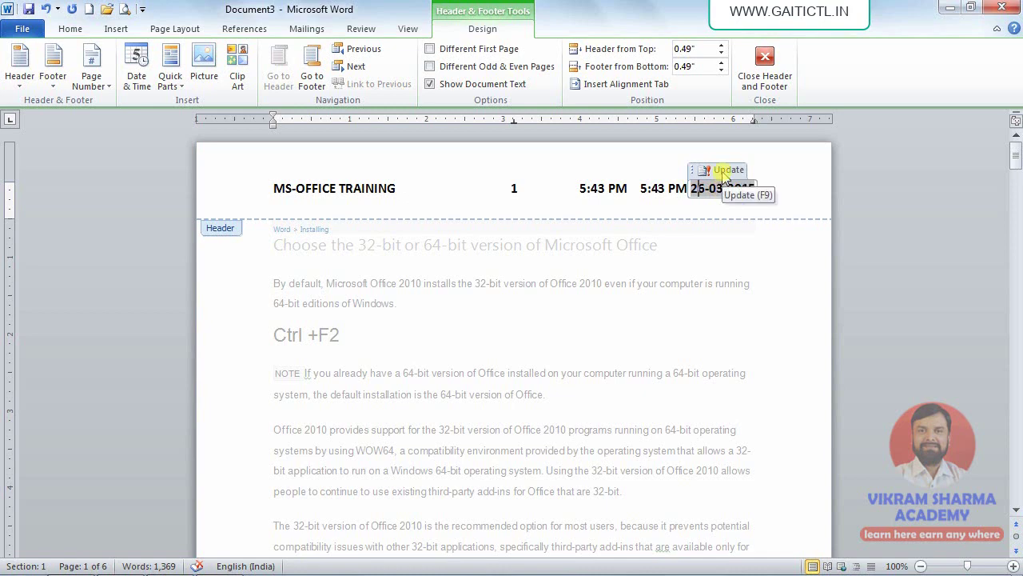
pyautogui.click(726, 171)
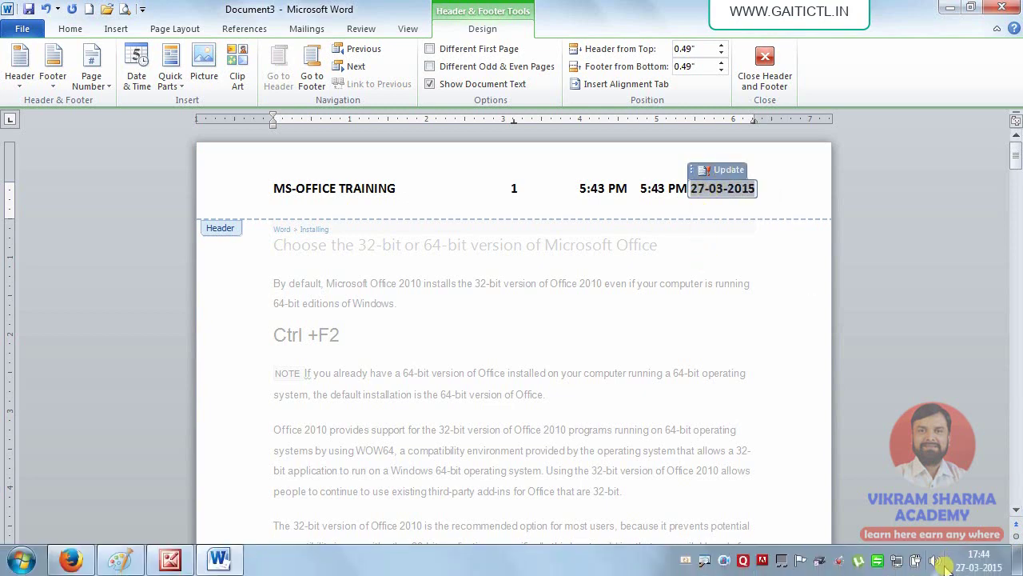
# Restore the Windows system date to 26 March 2015 and update the header's date field to match
pyautogui.click(973, 561)
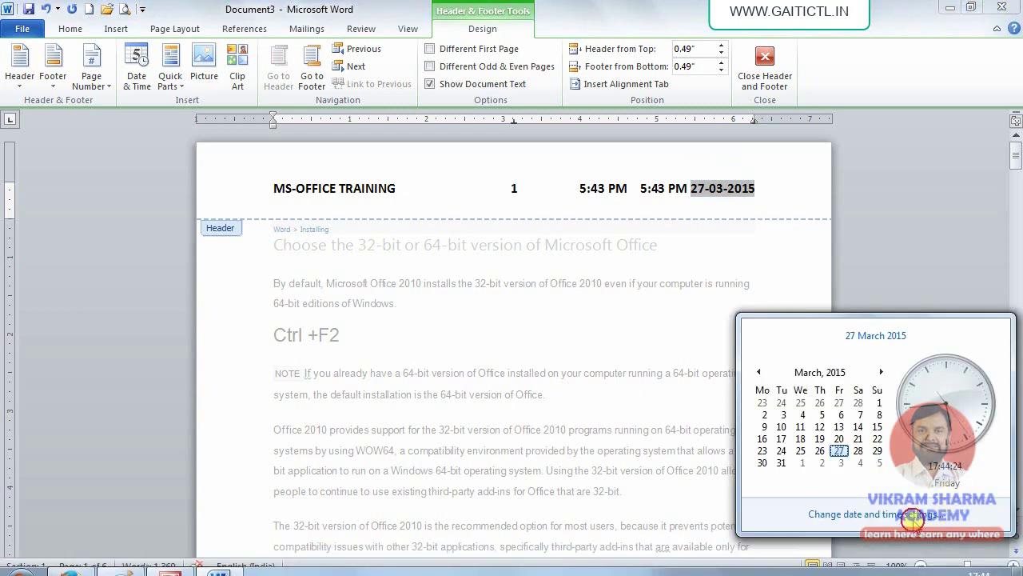
pyautogui.click(875, 514)
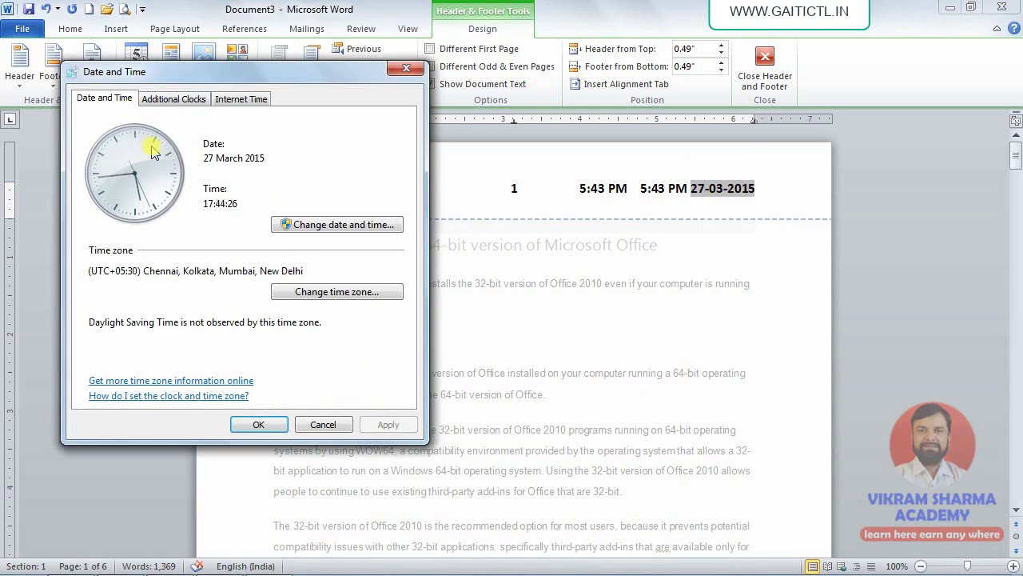
pyautogui.click(337, 224)
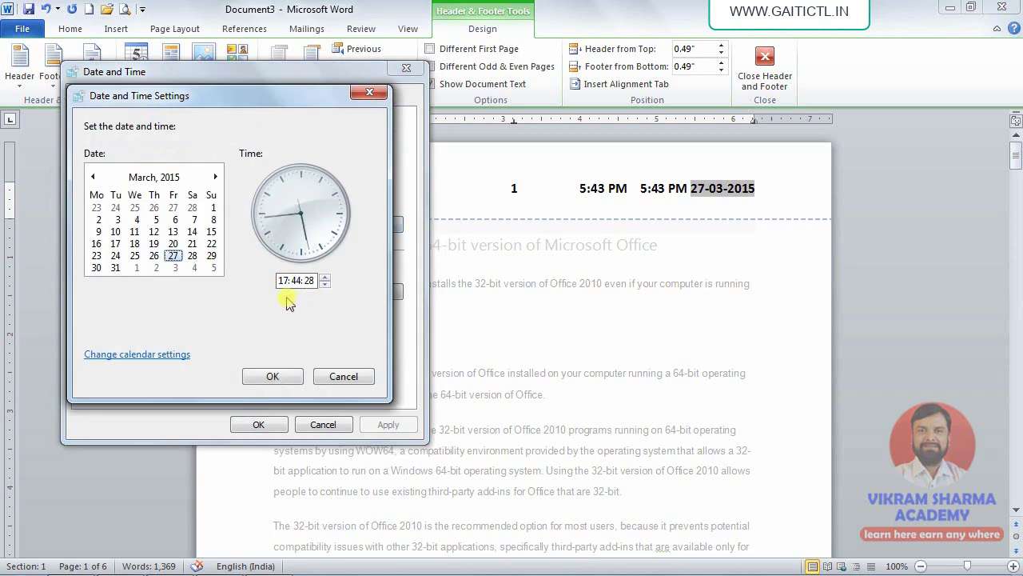
pyautogui.click(272, 377)
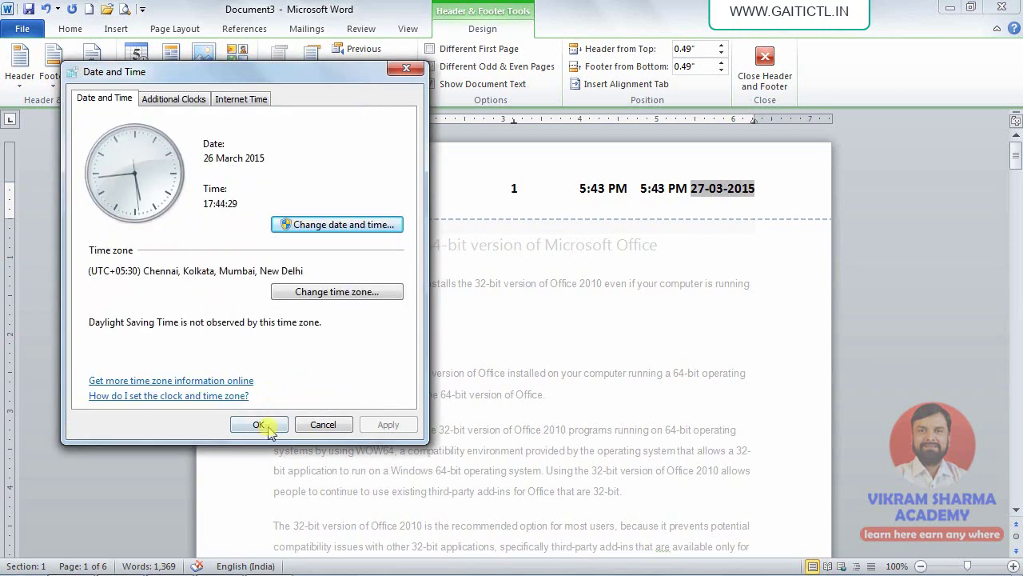
pyautogui.click(259, 423)
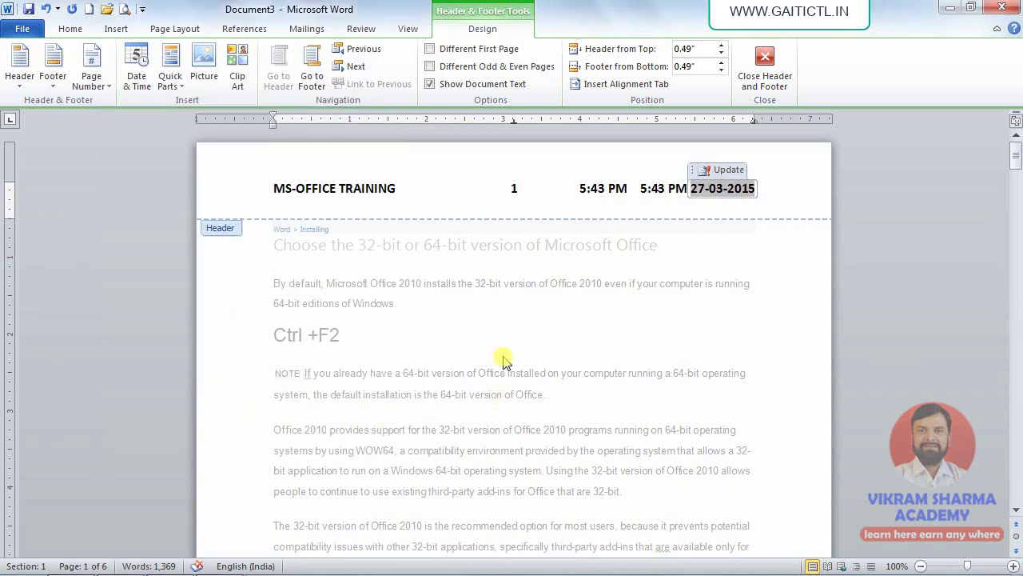
pyautogui.press('F9')
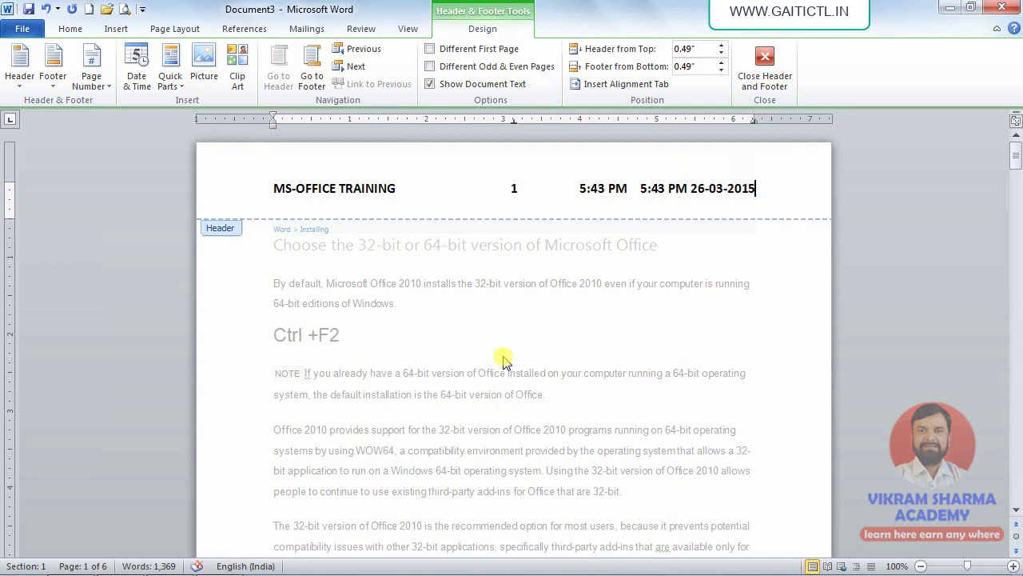
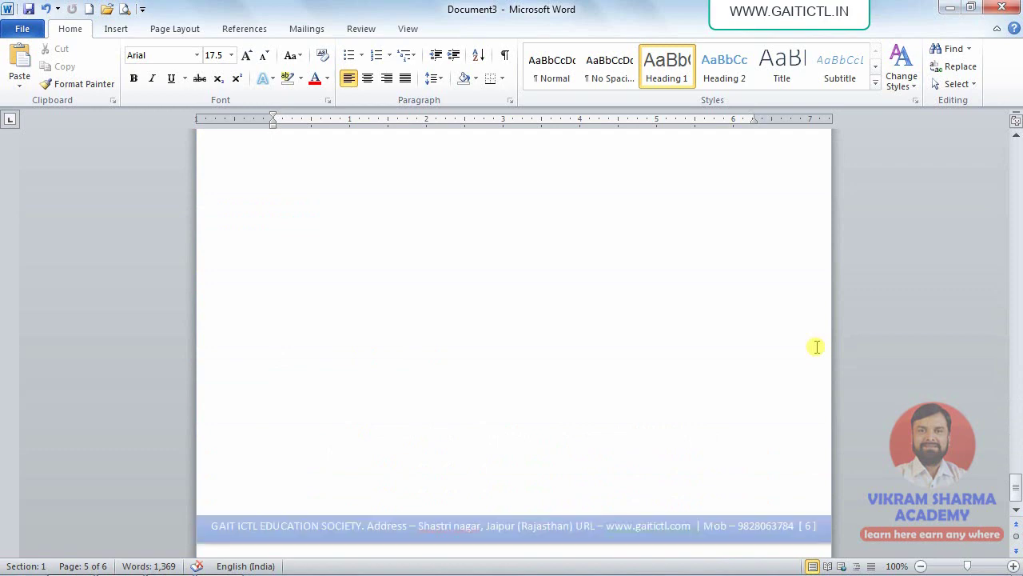
# Edit the footer, apply the glossy black shape style to its banner, and return to the document body
pyautogui.scroll(10, 564, 301)
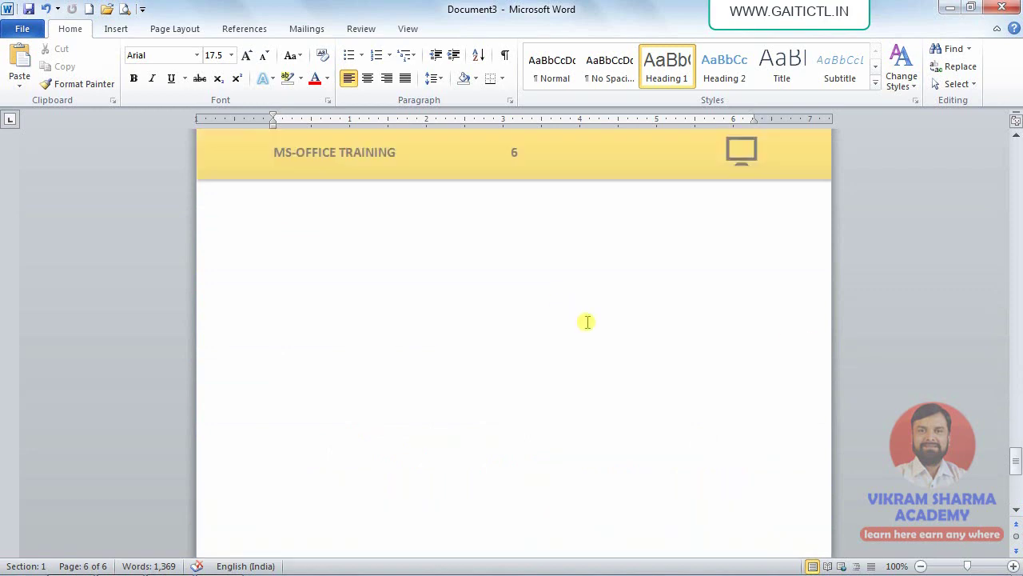
pyautogui.scroll(6, 603, 318)
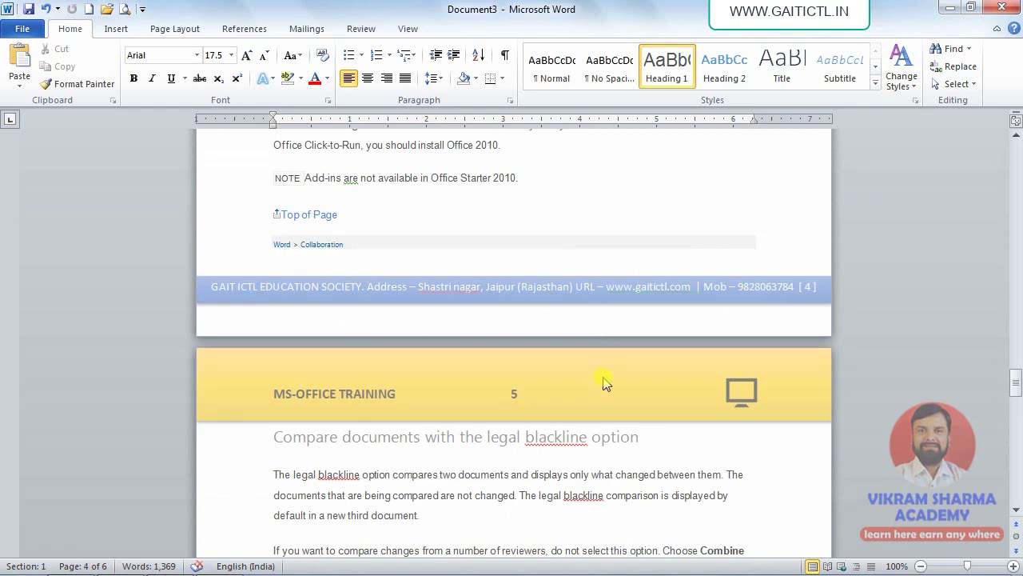
pyautogui.click(116, 29)
pyautogui.click(595, 80)
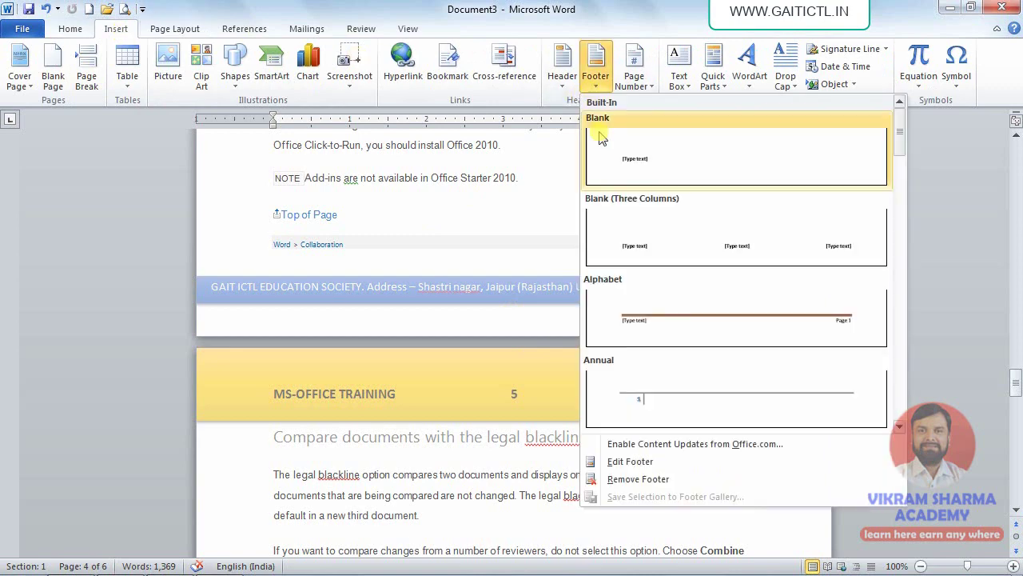
pyautogui.click(629, 461)
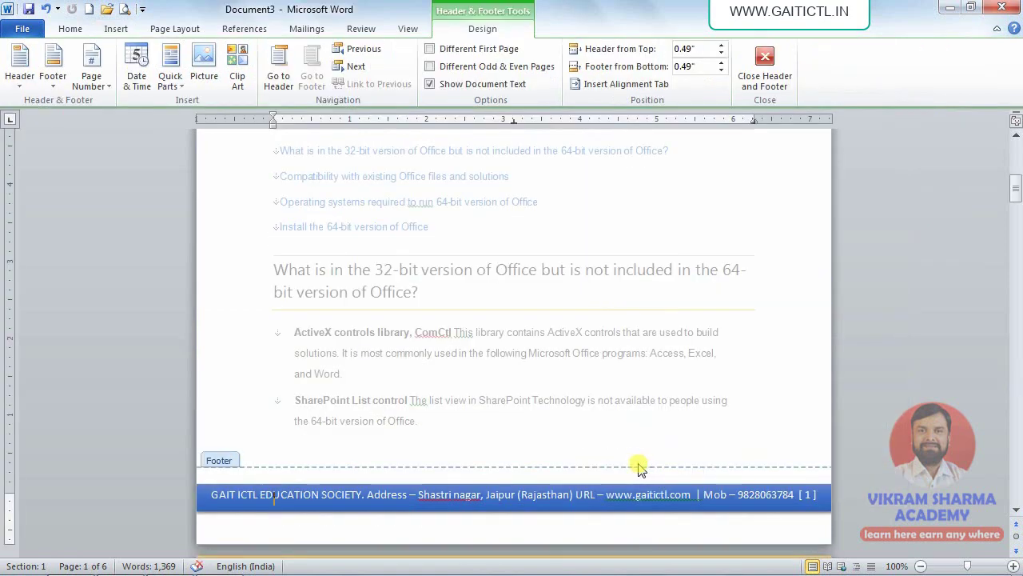
pyautogui.click(548, 505)
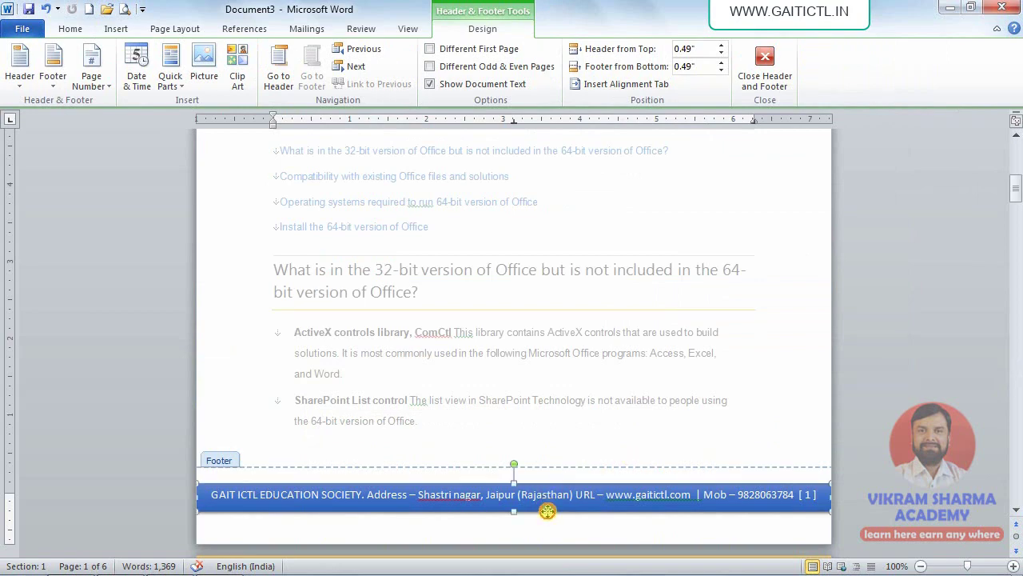
pyautogui.click(468, 29)
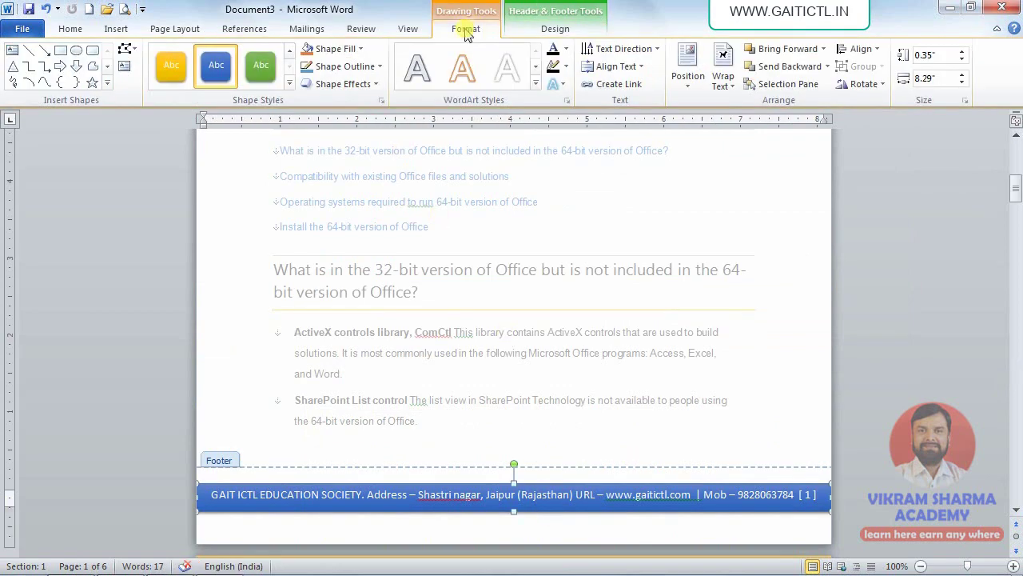
pyautogui.click(291, 86)
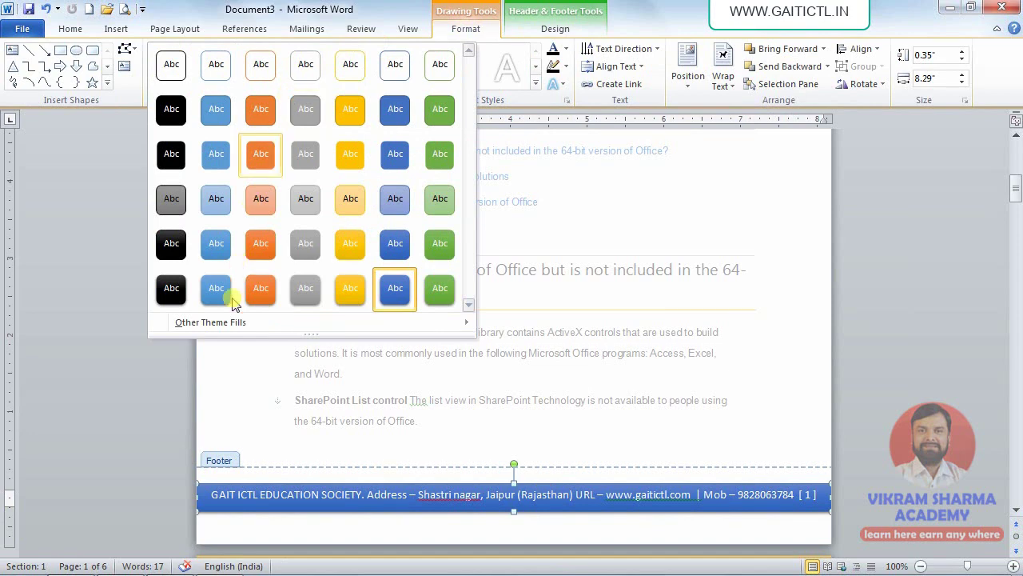
pyautogui.click(172, 292)
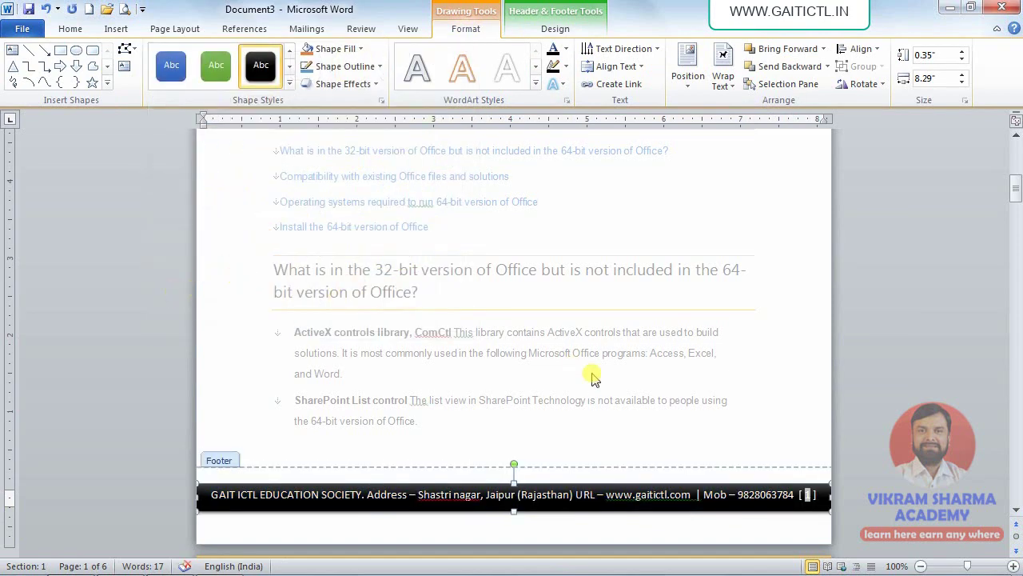
pyautogui.click(569, 357)
pyautogui.click(569, 357)
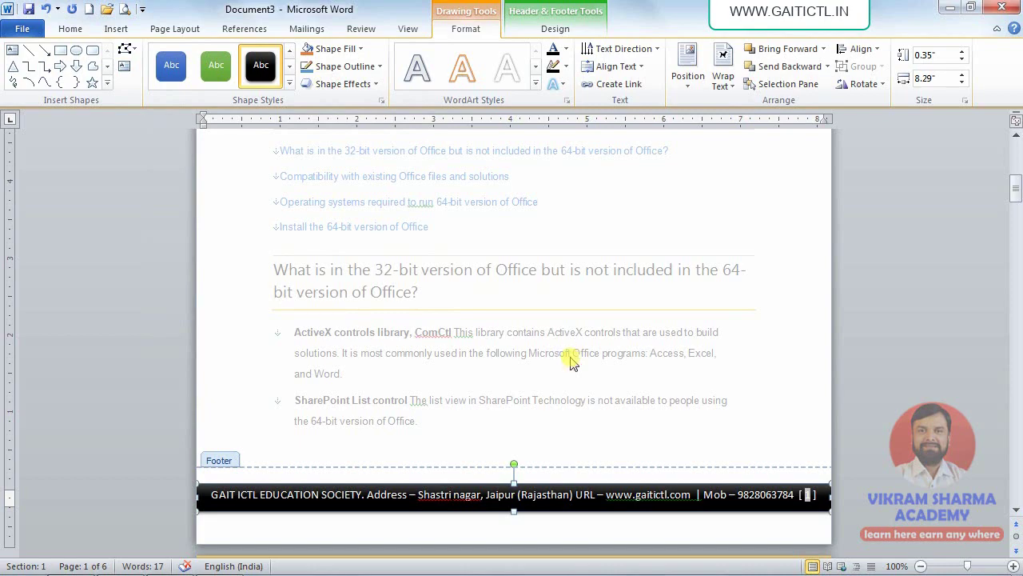
# Open the header on page 1 for editing and enable the Different First Page option
pyautogui.scroll(-15, 627, 382)
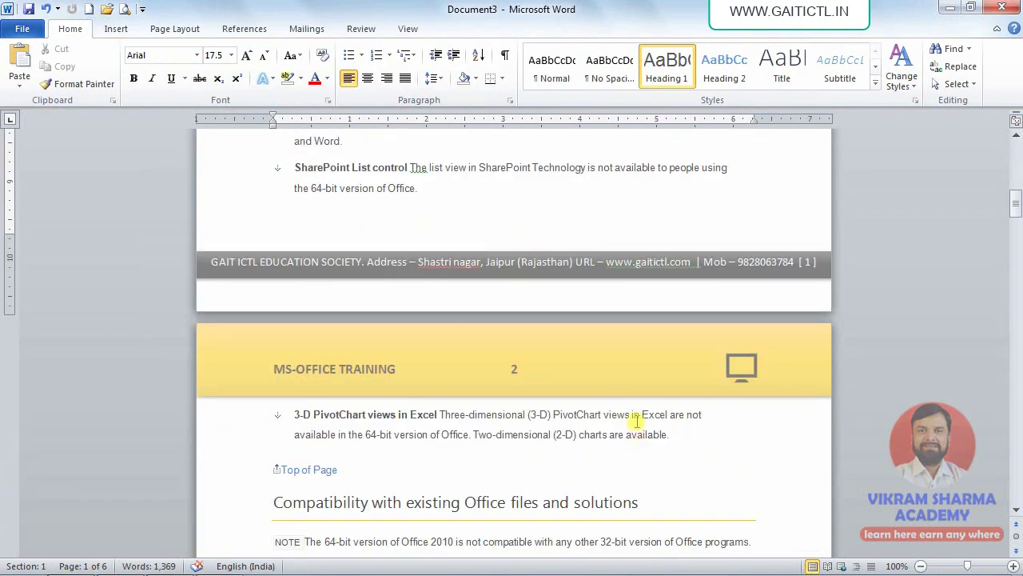
pyautogui.scroll(-2, 634, 420)
pyautogui.press('Up')
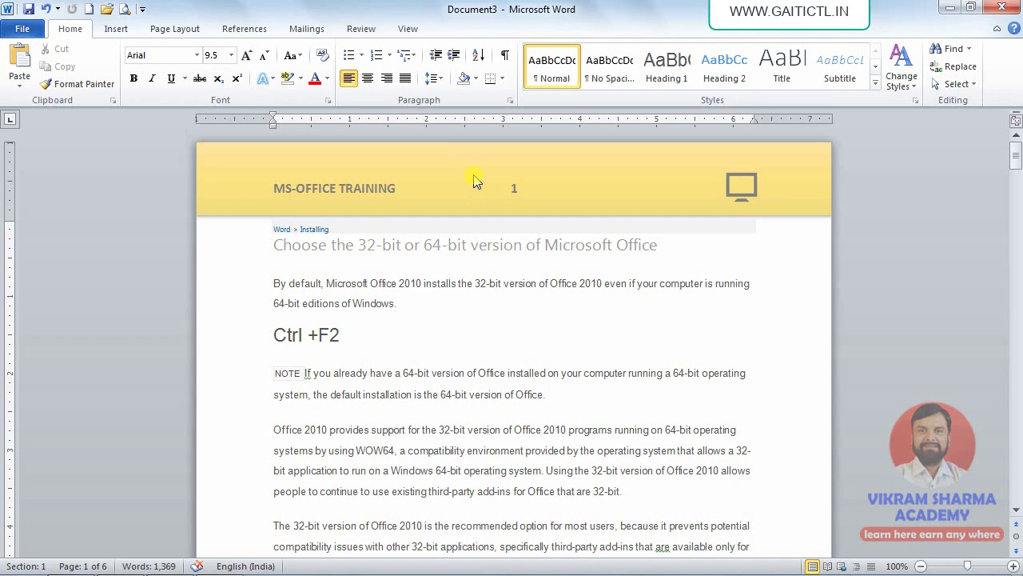
pyautogui.doubleClick(473, 181)
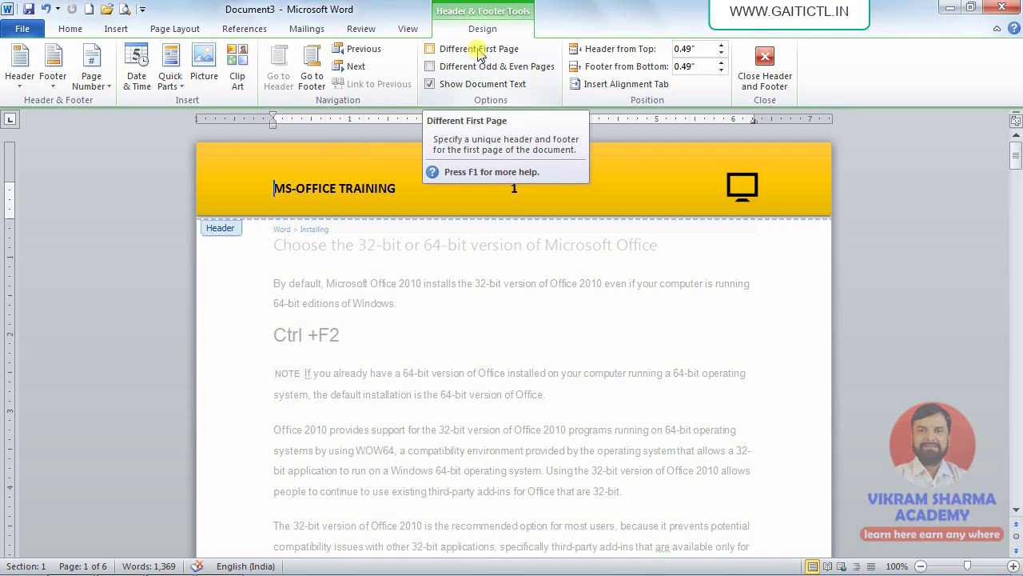
pyautogui.click(431, 50)
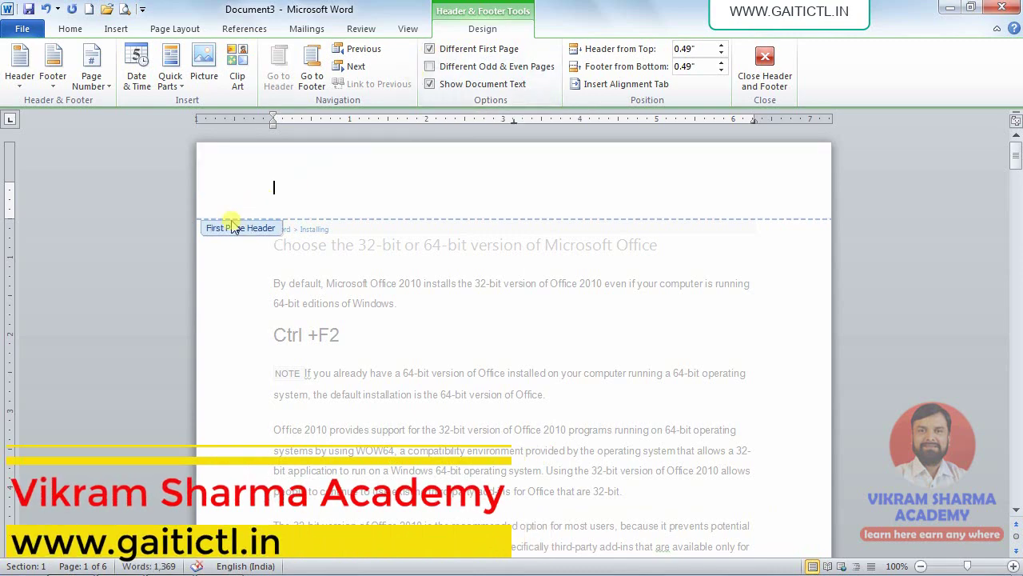
# Compare the first page's header and footer areas with the headers and footers on pages 2 to 4
pyautogui.scroll(-10, 431, 301)
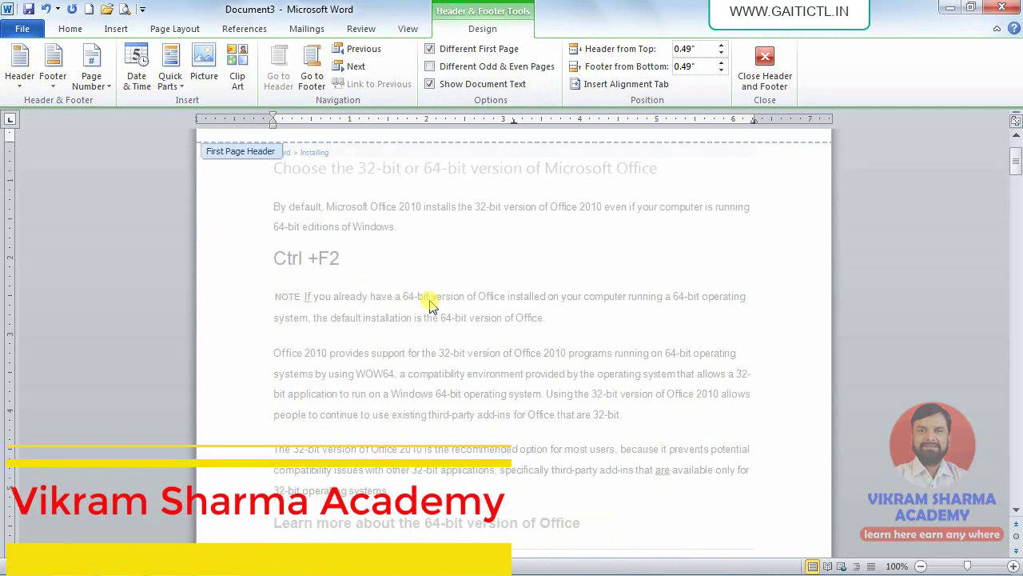
pyautogui.scroll(-5, 431, 301)
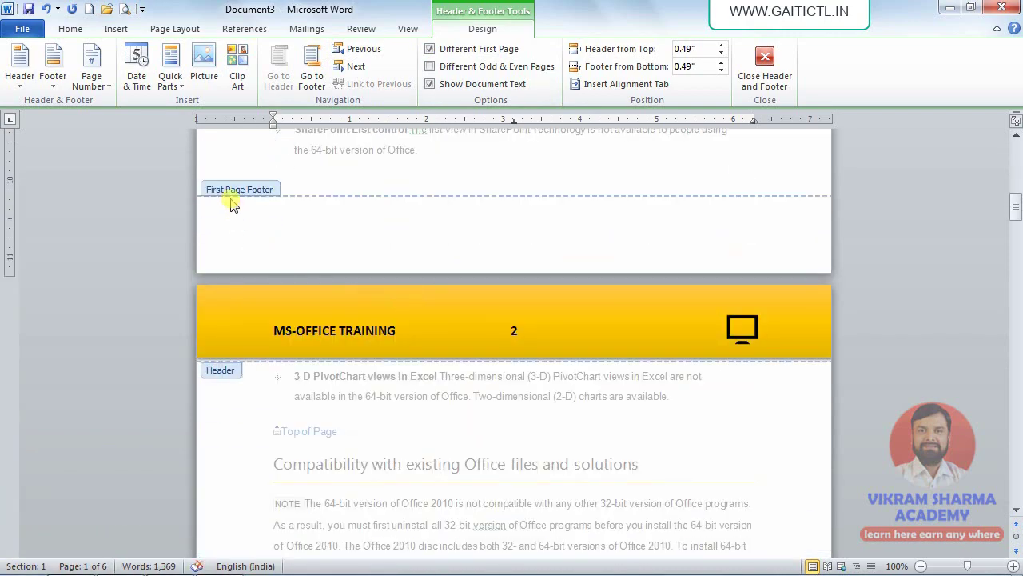
pyautogui.scroll(-15, 511, 391)
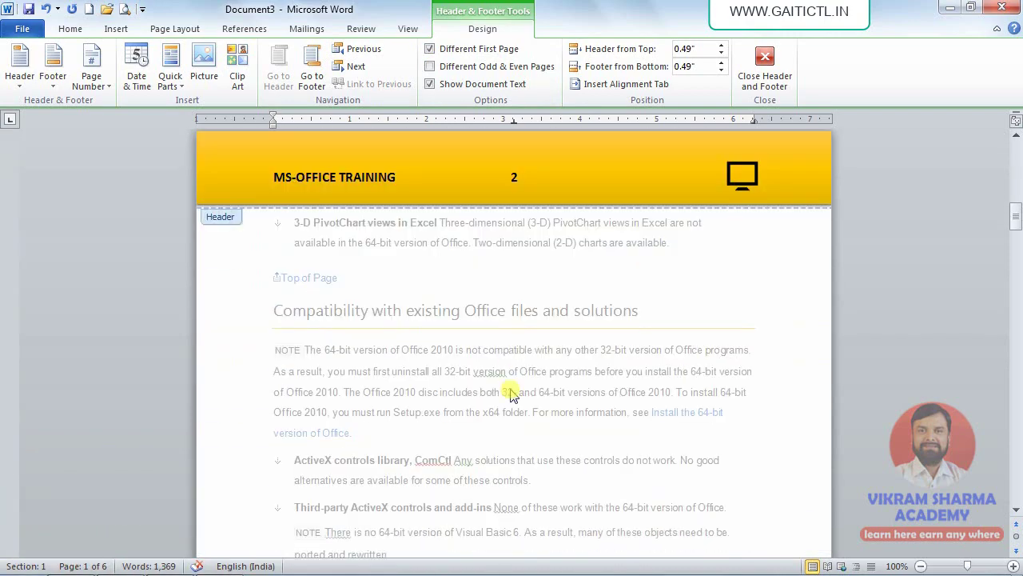
pyautogui.scroll(-15, 515, 397)
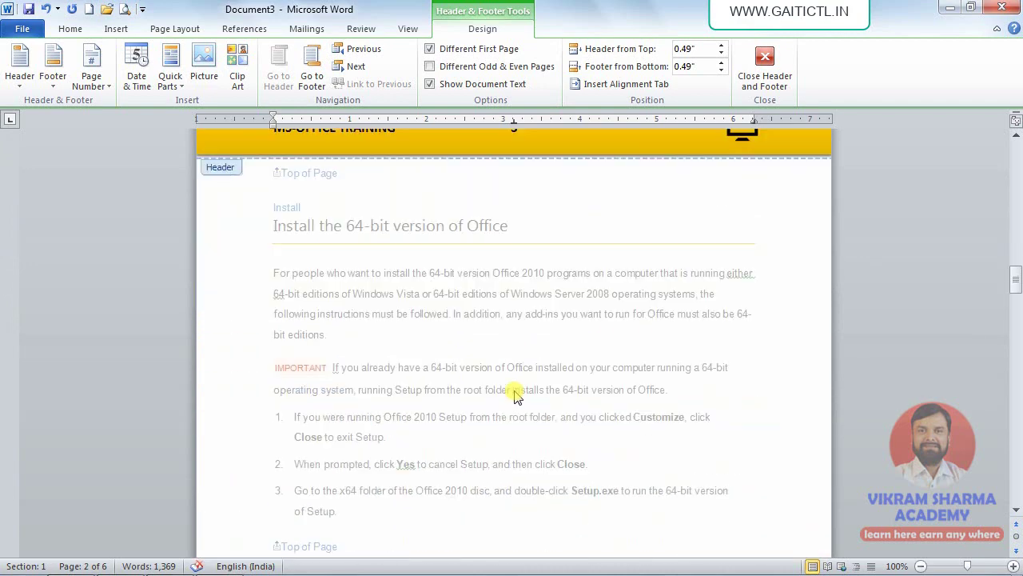
pyautogui.scroll(-8, 520, 397)
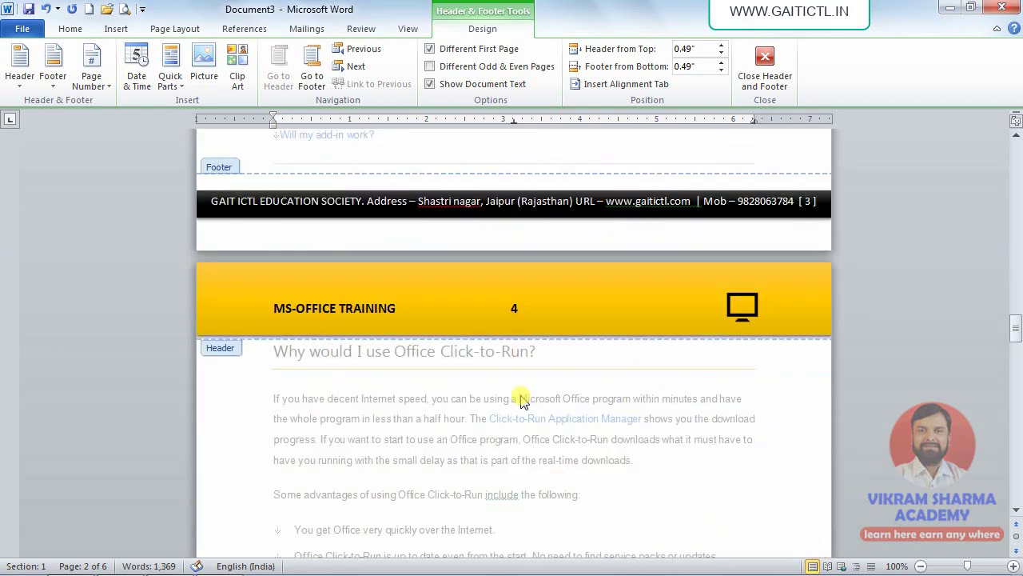
# Turn off the Different First Page option from the first page's header
pyautogui.scroll(13, 606, 320)
pyautogui.scroll(20, 608, 291)
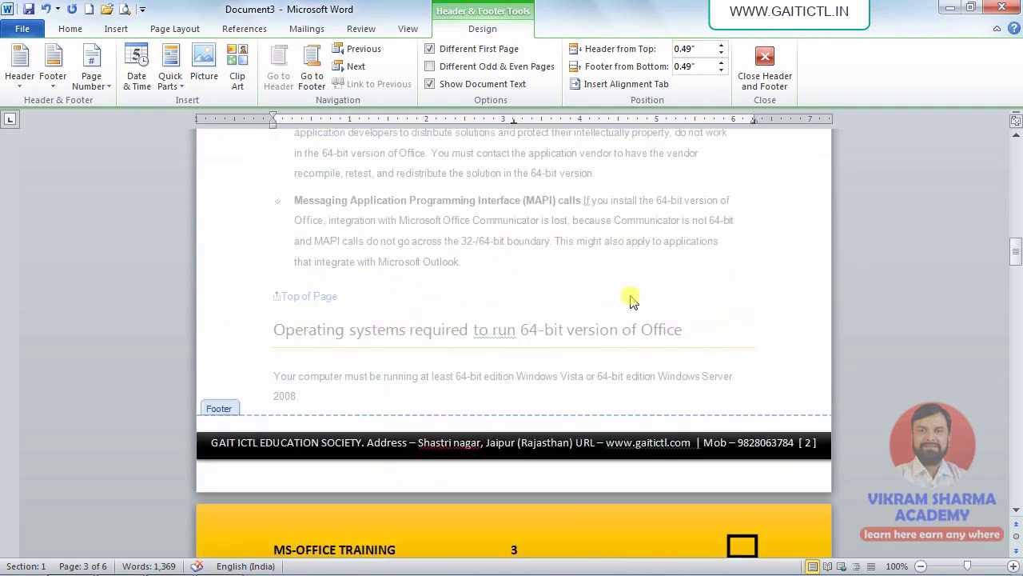
pyautogui.scroll(20, 639, 300)
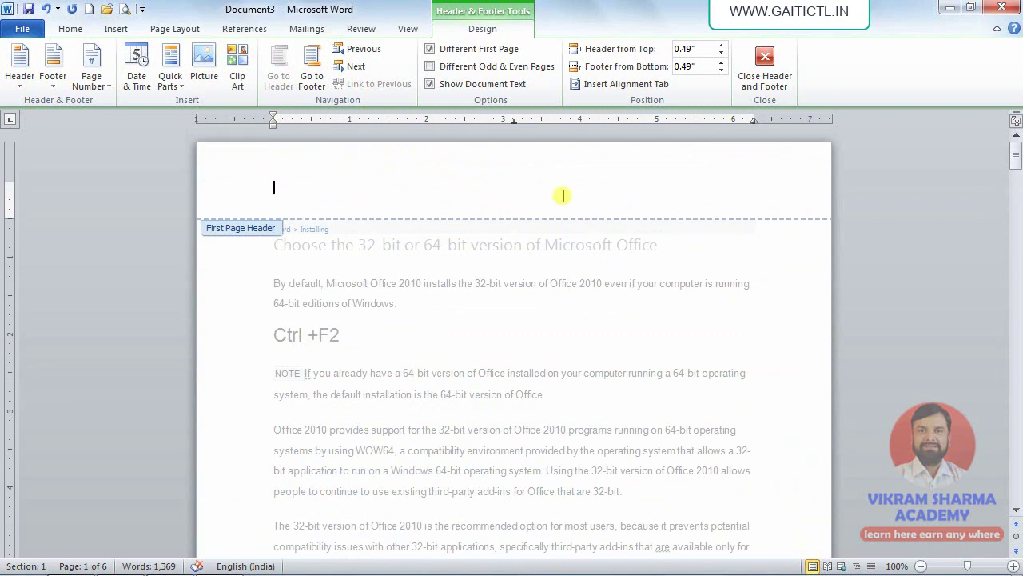
pyautogui.click(430, 51)
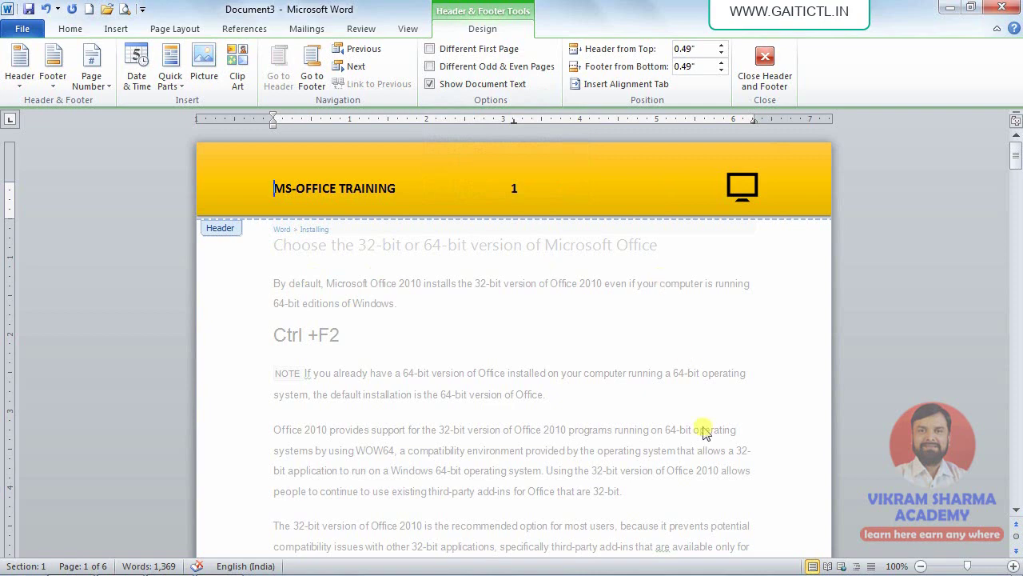
# Hide the document text to view page 1's header and footer alone, and show the text again
pyautogui.click(431, 84)
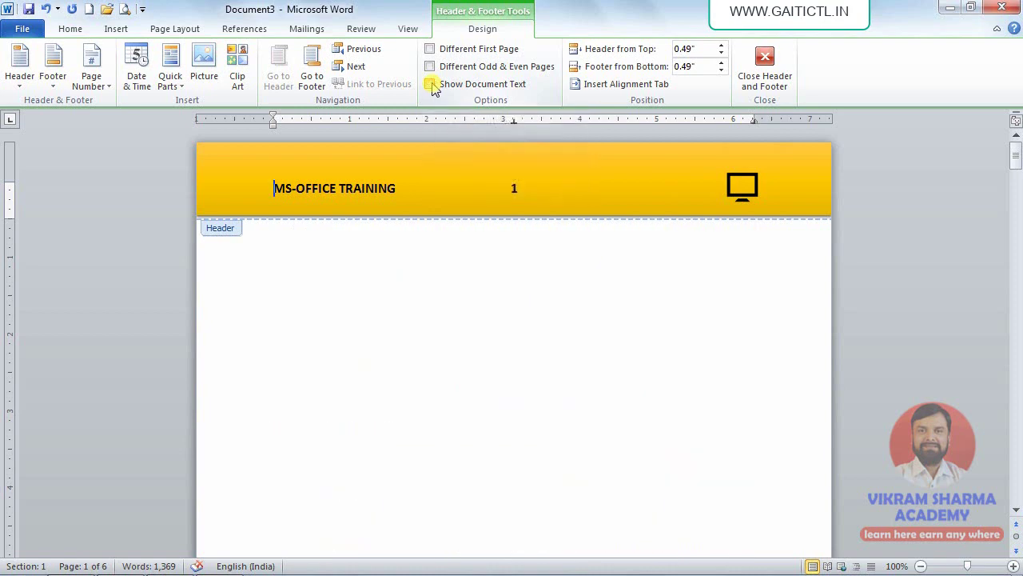
pyautogui.scroll(-12, 470, 301)
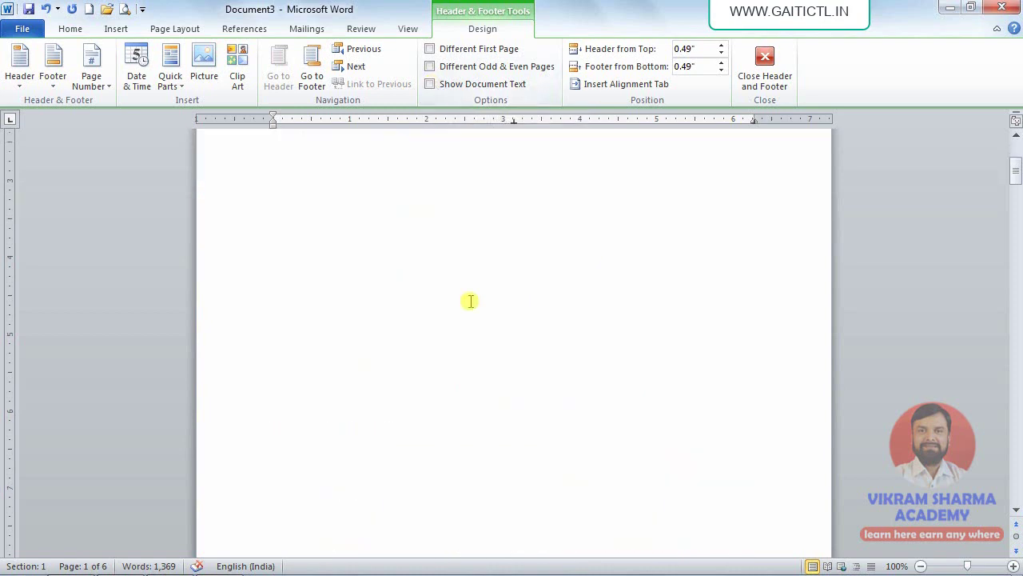
pyautogui.scroll(-4, 470, 301)
pyautogui.scroll(18, 468, 303)
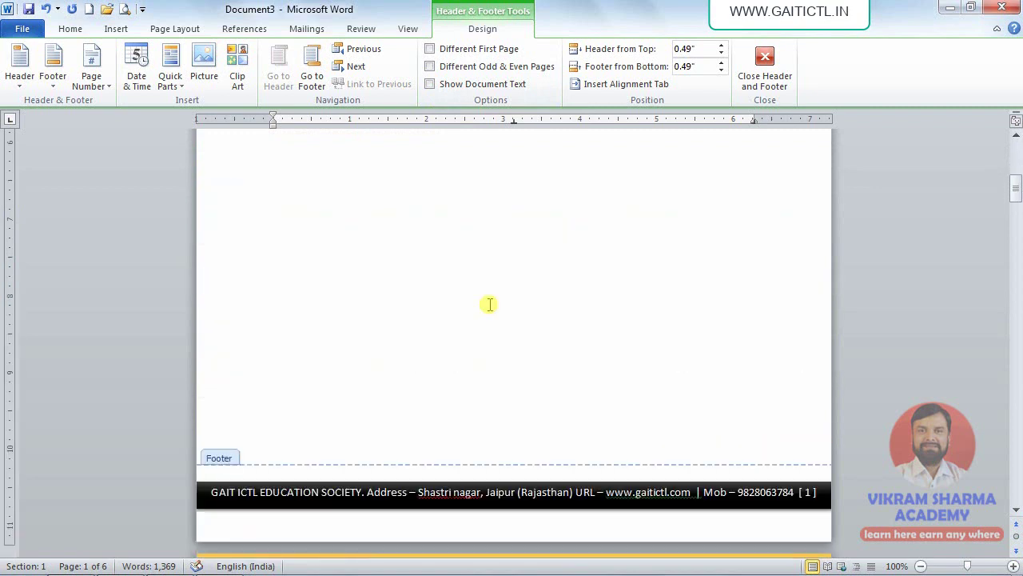
pyautogui.click(429, 86)
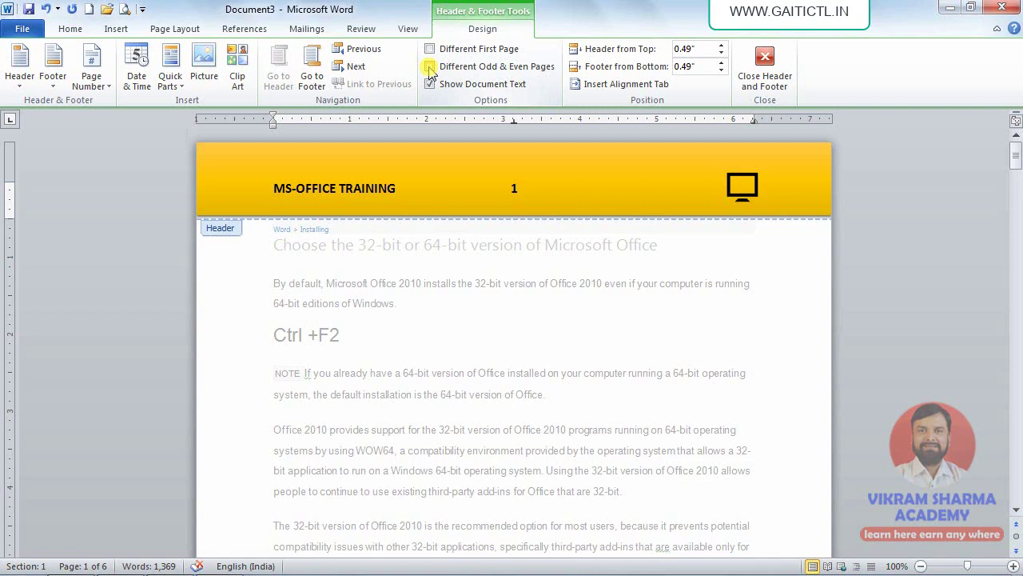
# Enable Different Odd & Even Pages and compare the odd and even page headers and footers on pages 1 to 4
pyautogui.click(430, 67)
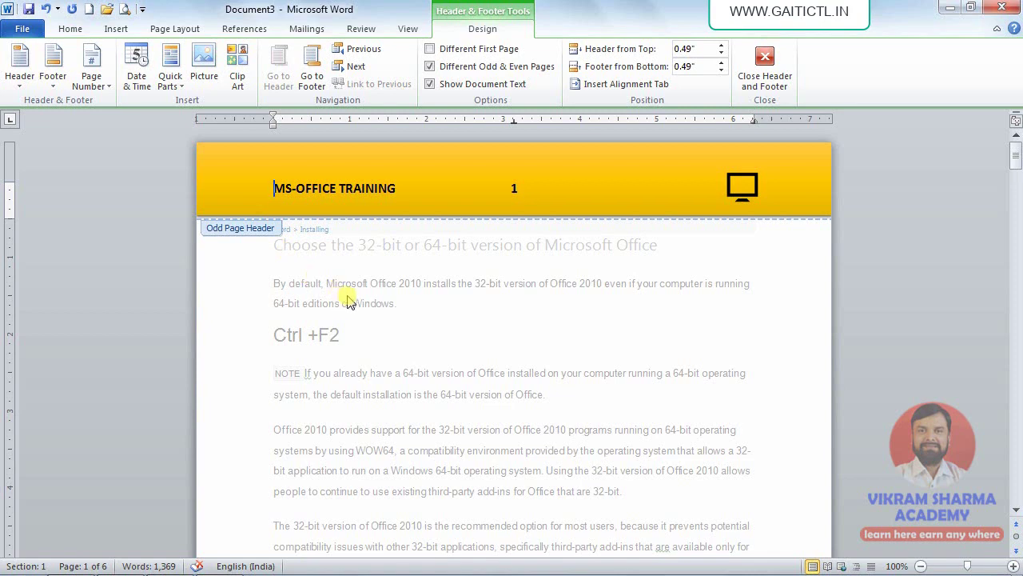
pyautogui.scroll(-15, 348, 301)
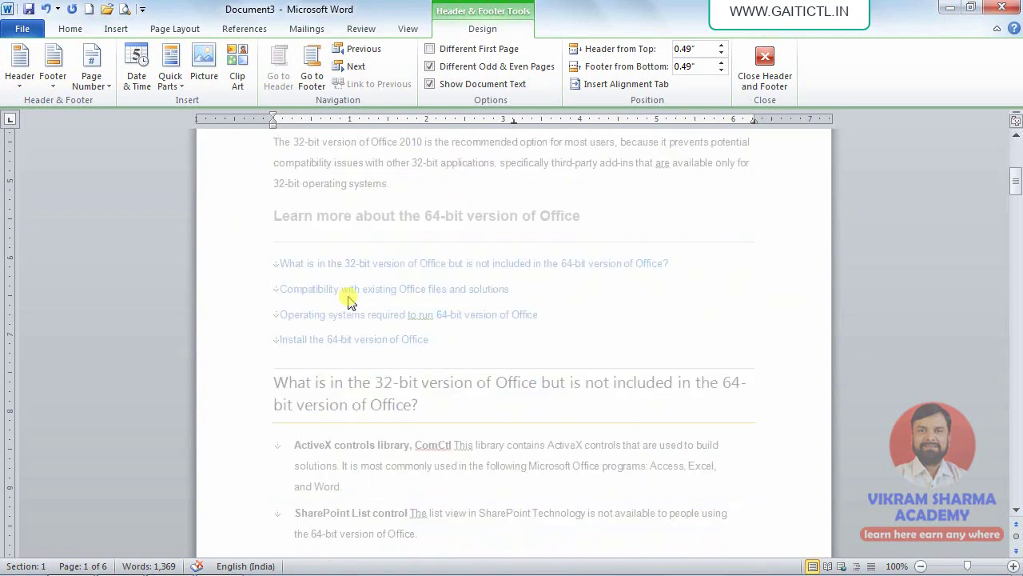
pyautogui.scroll(-3, 348, 301)
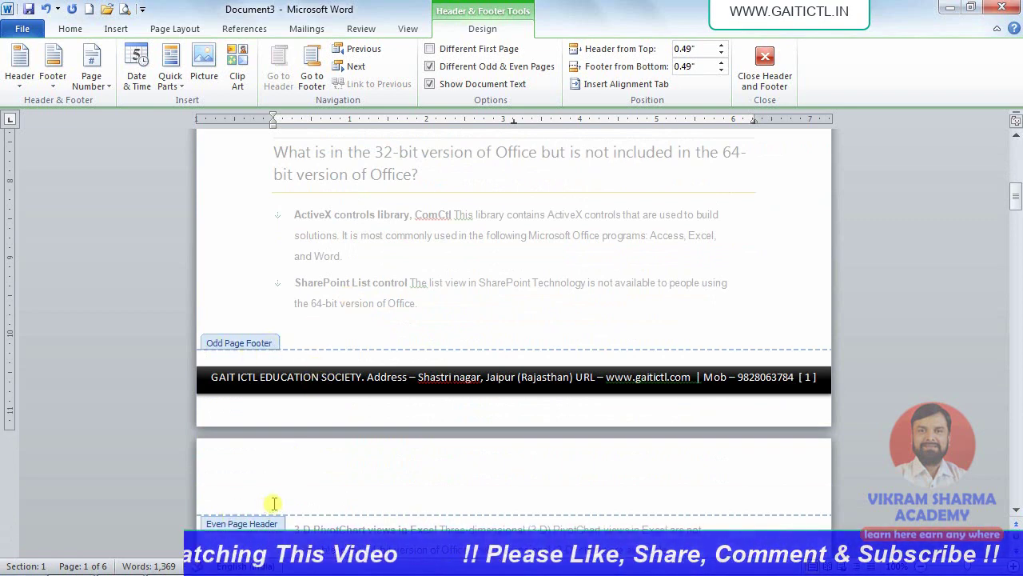
pyautogui.scroll(-4, 309, 489)
pyautogui.scroll(-16, 311, 492)
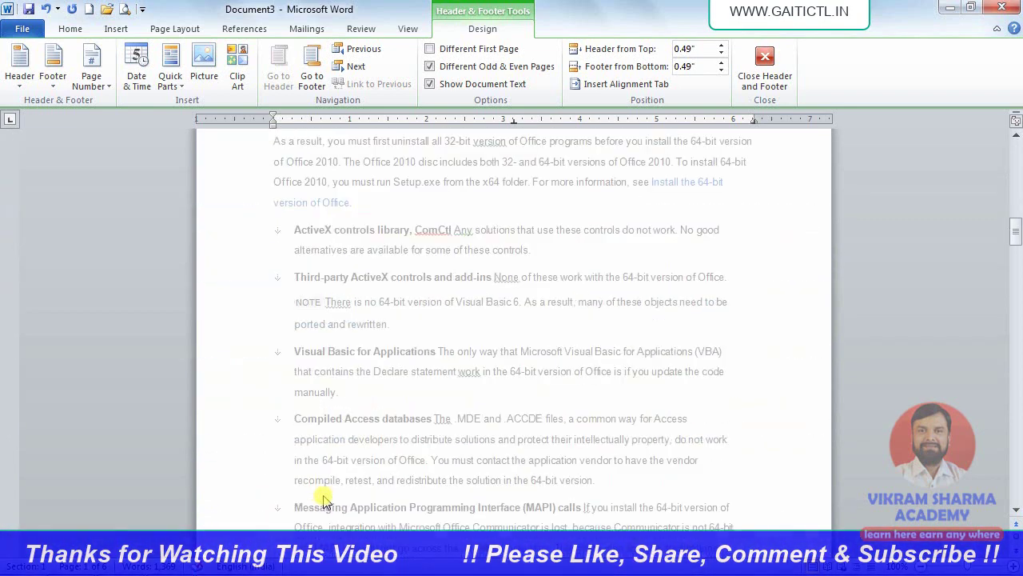
pyautogui.scroll(-6, 327, 496)
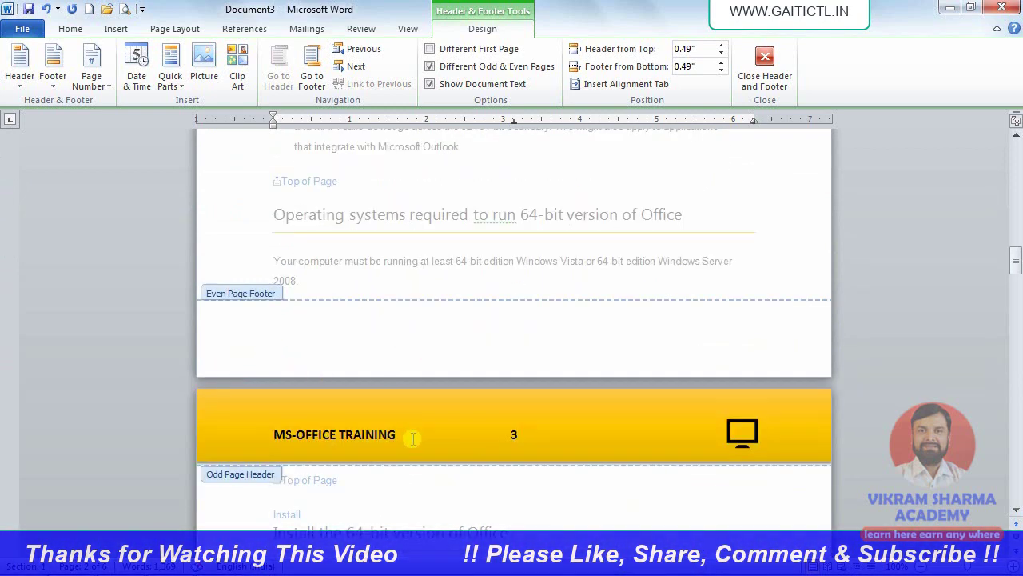
pyautogui.scroll(-17, 419, 437)
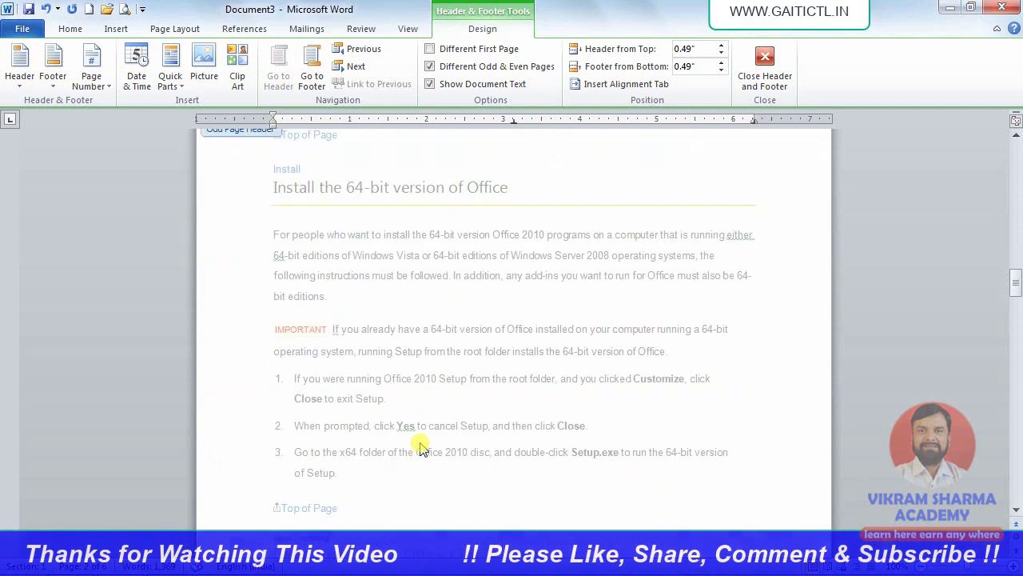
pyautogui.scroll(-8, 419, 445)
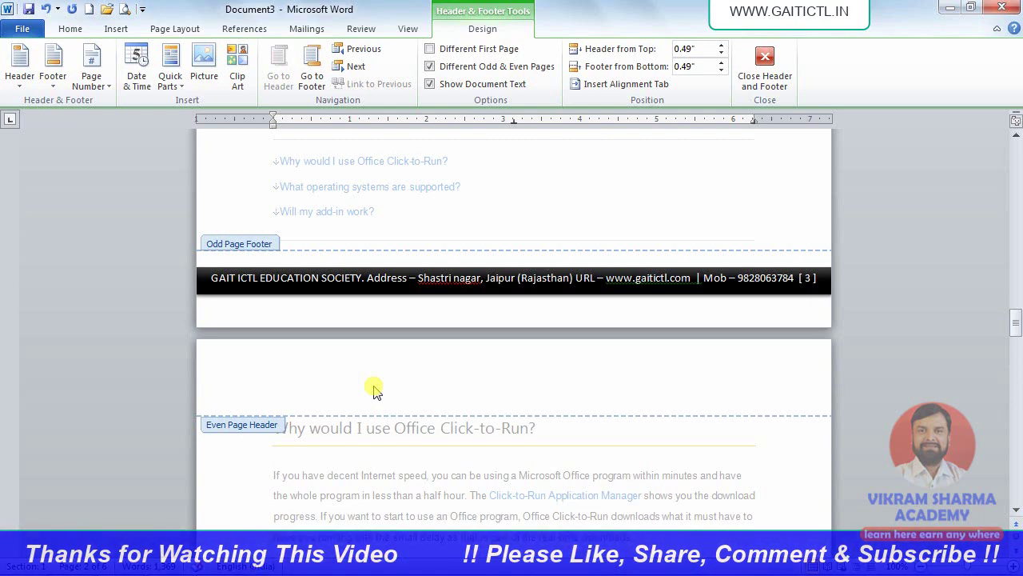
# Fill page 4's even page header with "GAIT ICTL", a centred plain page number and right-aligned "Heade for Even Pages"
pyautogui.click(406, 359)
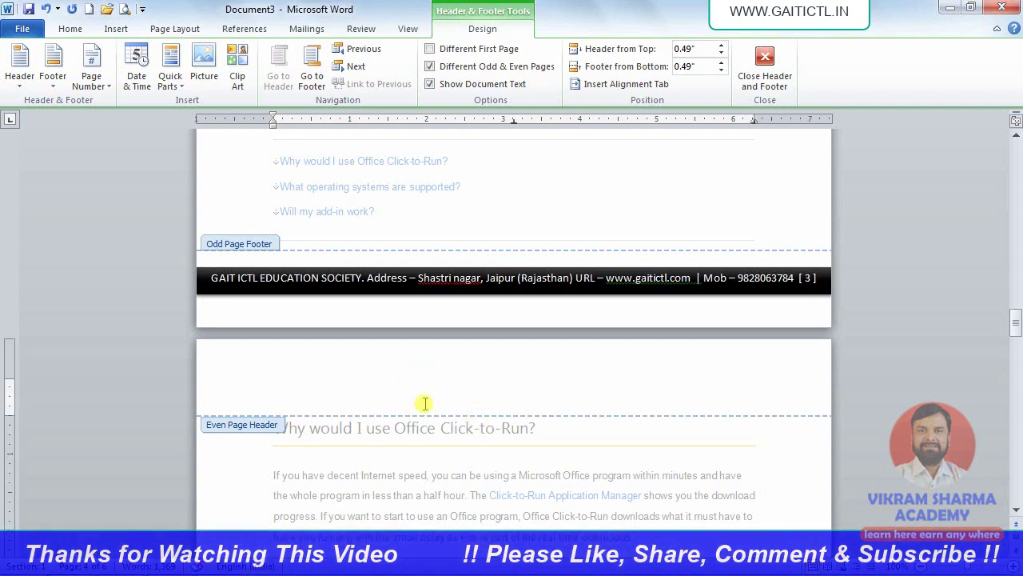
pyautogui.write('GAITICTL')
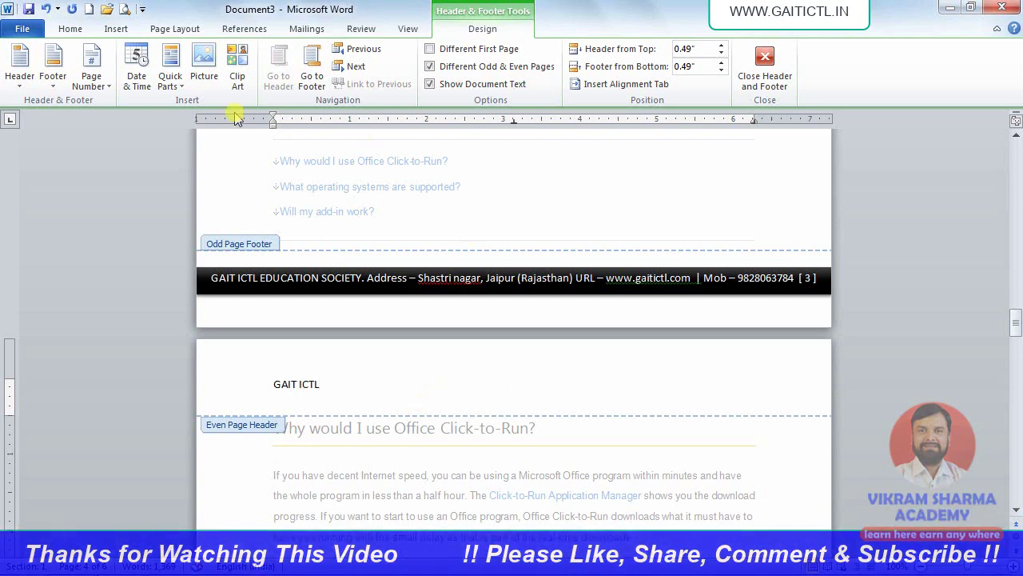
pyautogui.click(92, 78)
pyautogui.moveTo(120, 156)
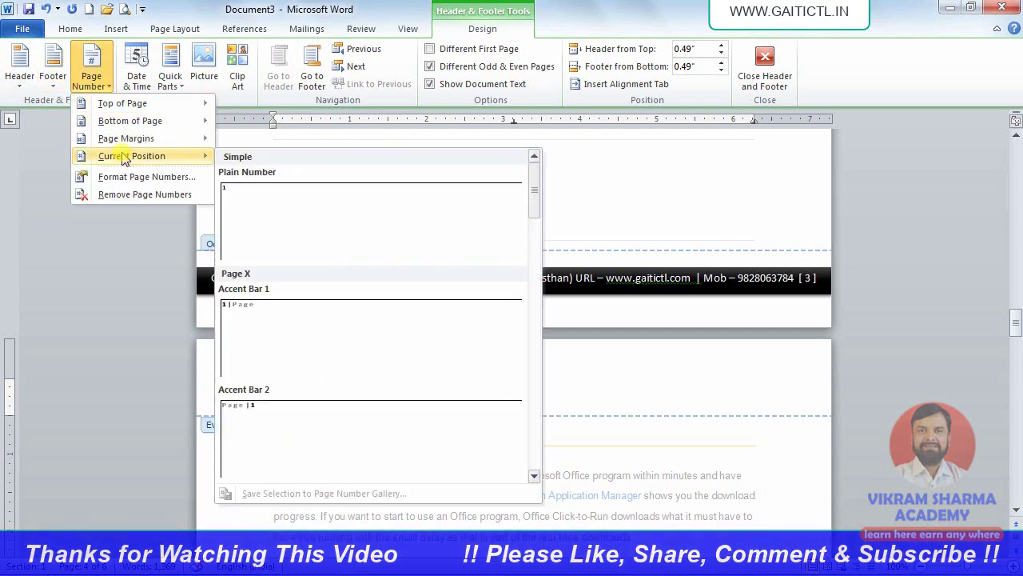
pyautogui.click(224, 189)
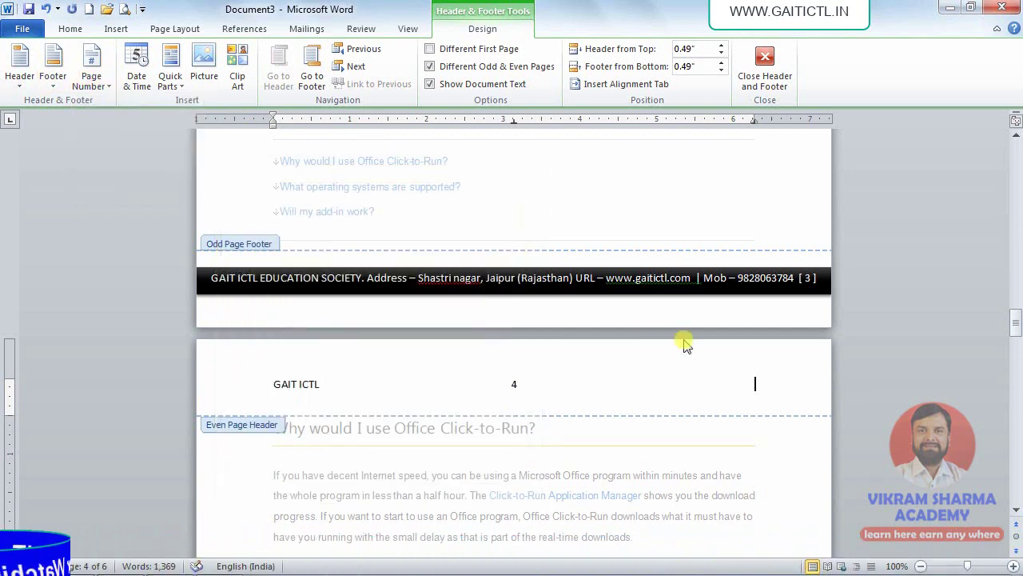
pyautogui.press('capslock')
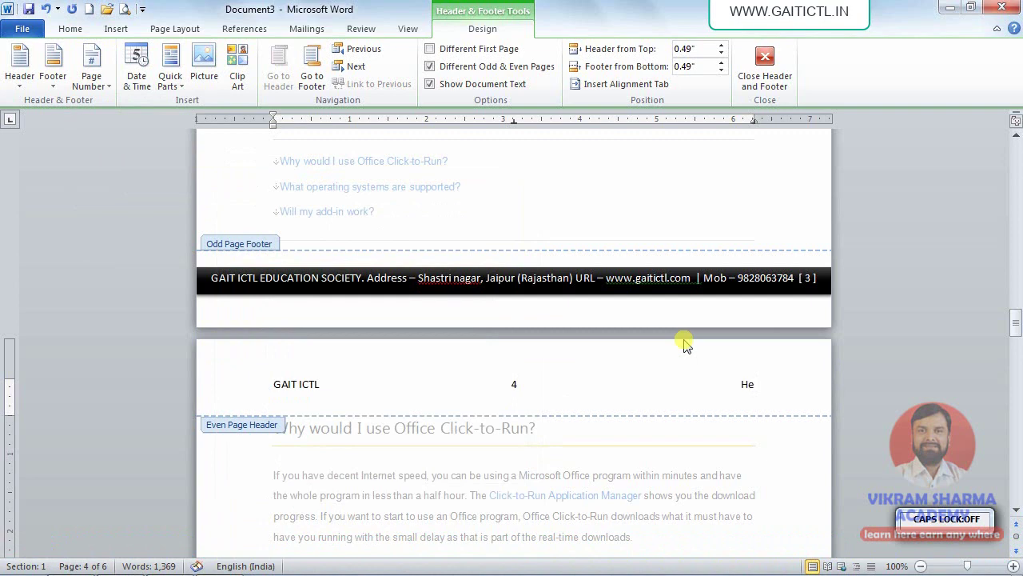
pyautogui.write('ade for')
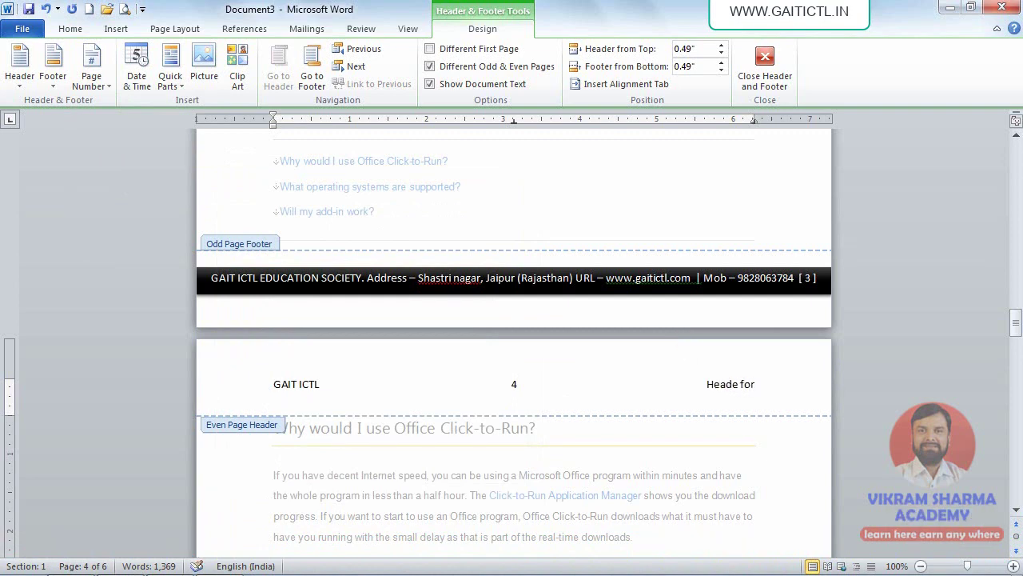
pyautogui.write(' Even Pages')
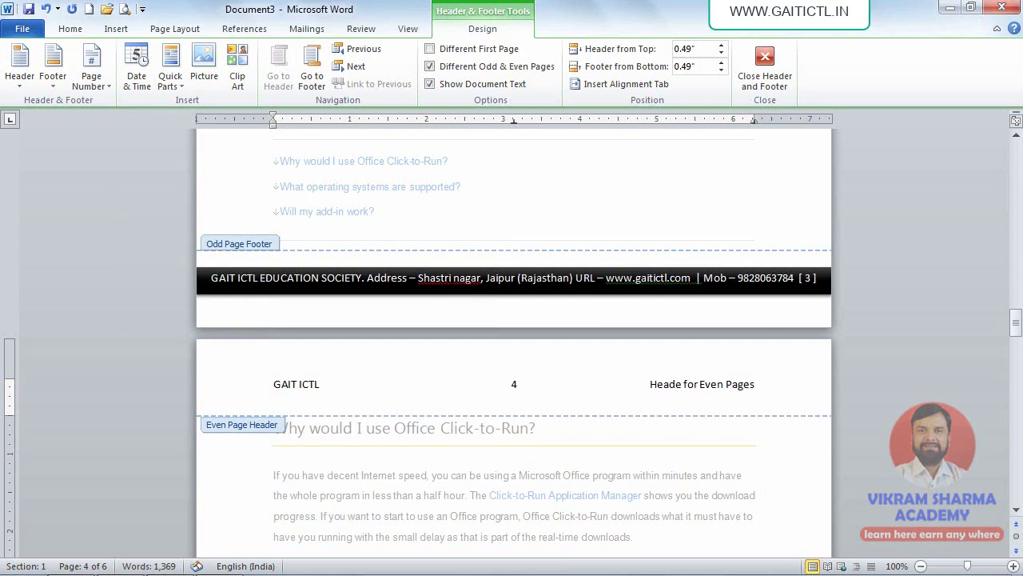
# Enlarge the whole text line of the even page header by two font size increments
pyautogui.moveTo(772, 387); pyautogui.dragTo(270, 385)
pyautogui.hotkey('ctrl', 'shift', '.')
pyautogui.hotkey('ctrl', 'shift', '.')
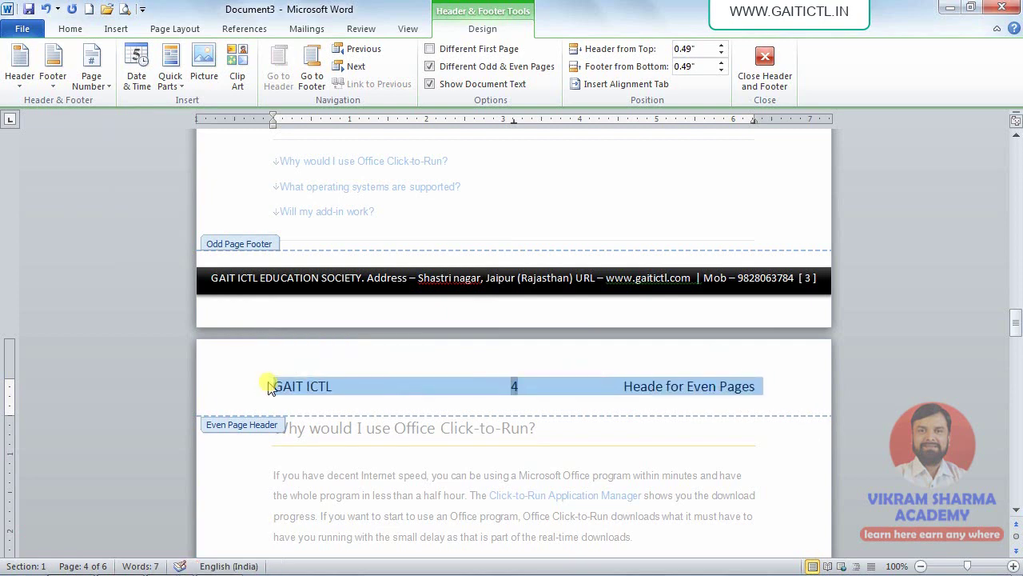
# Enter the centred text "Footer for Even Pages" in the even page footer
pyautogui.click(312, 76)
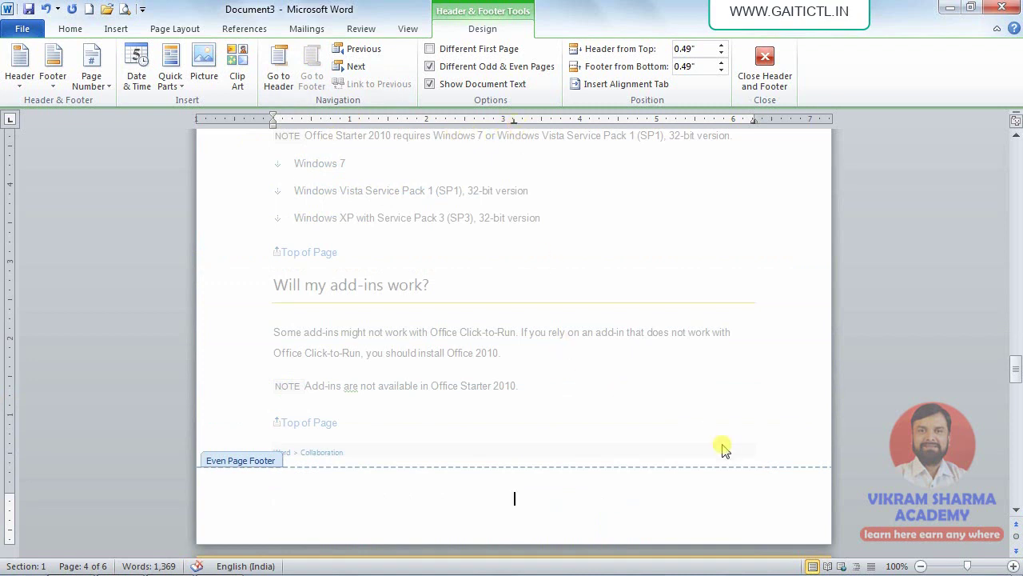
pyautogui.write('oter for Odd Pages')
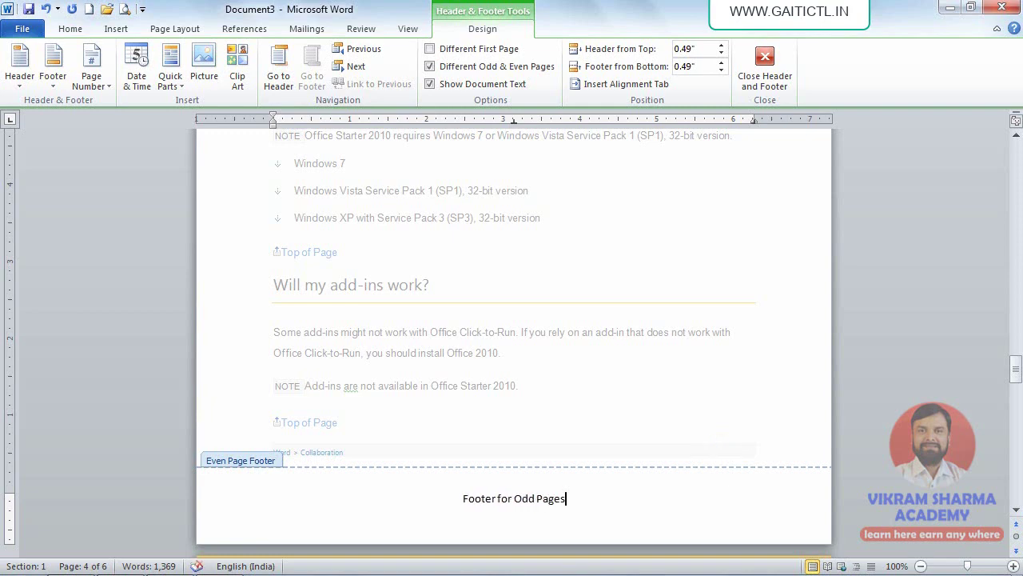
pyautogui.press('BackSpace')
pyautogui.press('BackSpace')
pyautogui.press('BackSpace')
pyautogui.press('BackSpace')
pyautogui.press('BackSpace')
pyautogui.press('BackSpace')
pyautogui.press('BackSpace')
pyautogui.press('BackSpace')
pyautogui.press('BackSpace')
pyautogui.press('BackSpace')
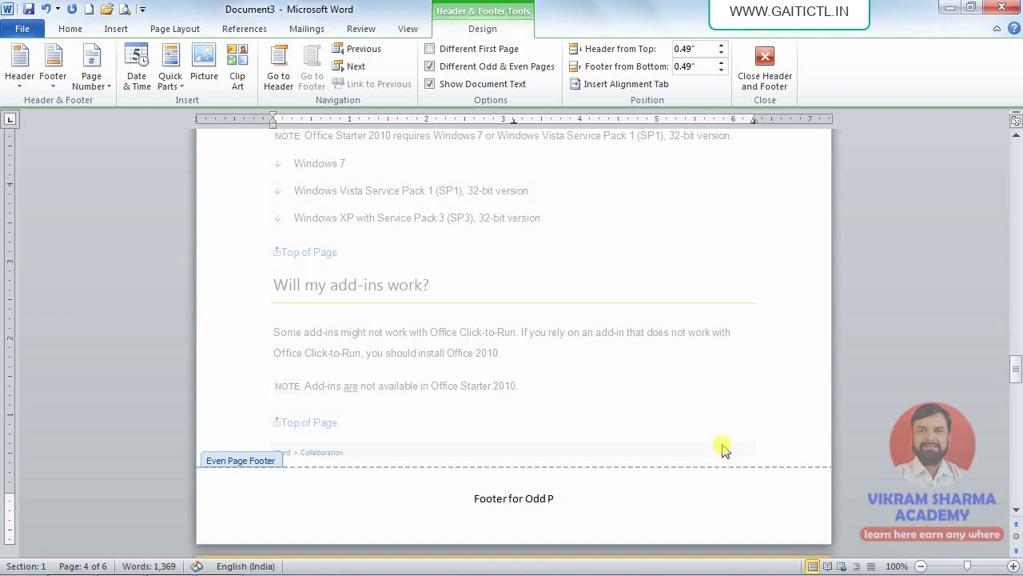
pyautogui.write('Even Pages')
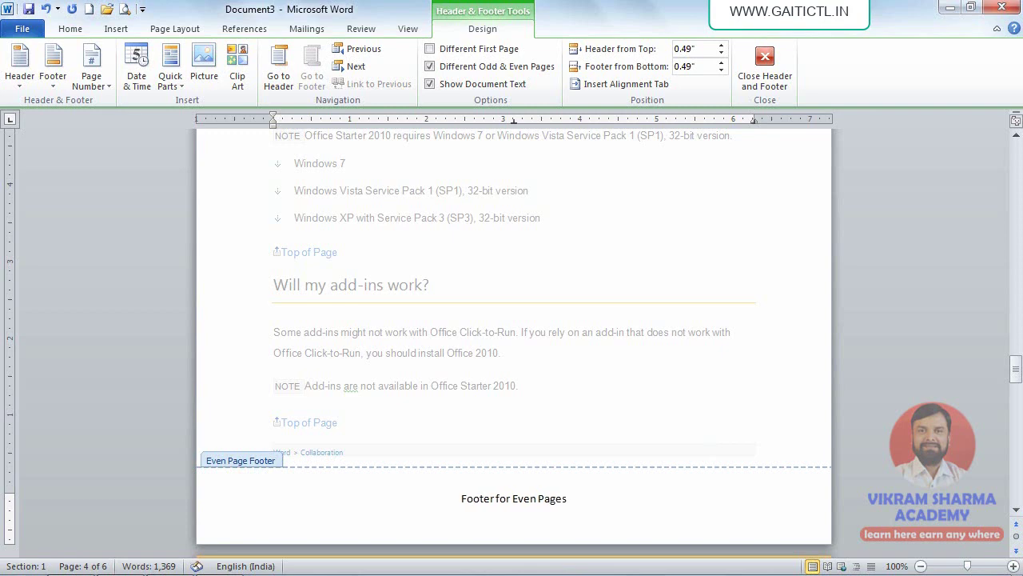
# Enlarge the even page footer text by three font size increments
pyautogui.moveTo(567, 498); pyautogui.dragTo(456, 501)
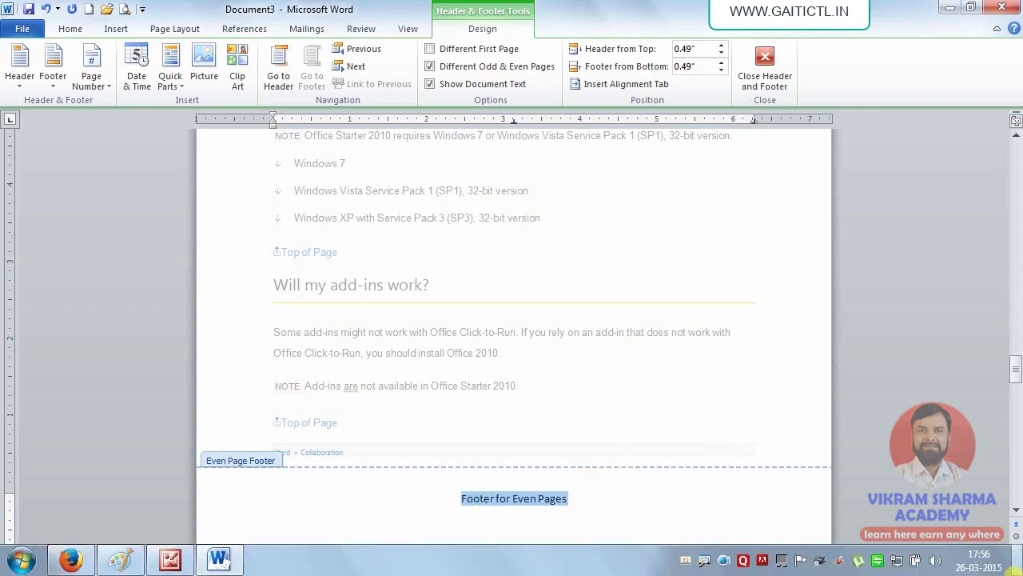
pyautogui.hotkey('ctrl', 'shift', '.')
pyautogui.hotkey('ctrl', 'shift', '.')
pyautogui.hotkey('ctrl', 'shift', '.')
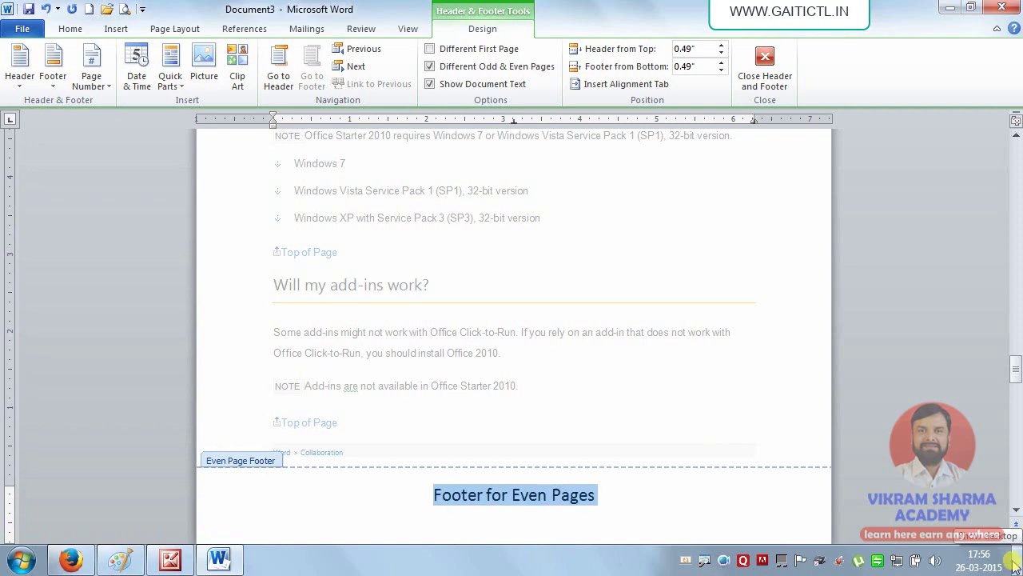
# Correct "Heade" to "Header" in the even page header on page 6
pyautogui.scroll(5, 699, 456)
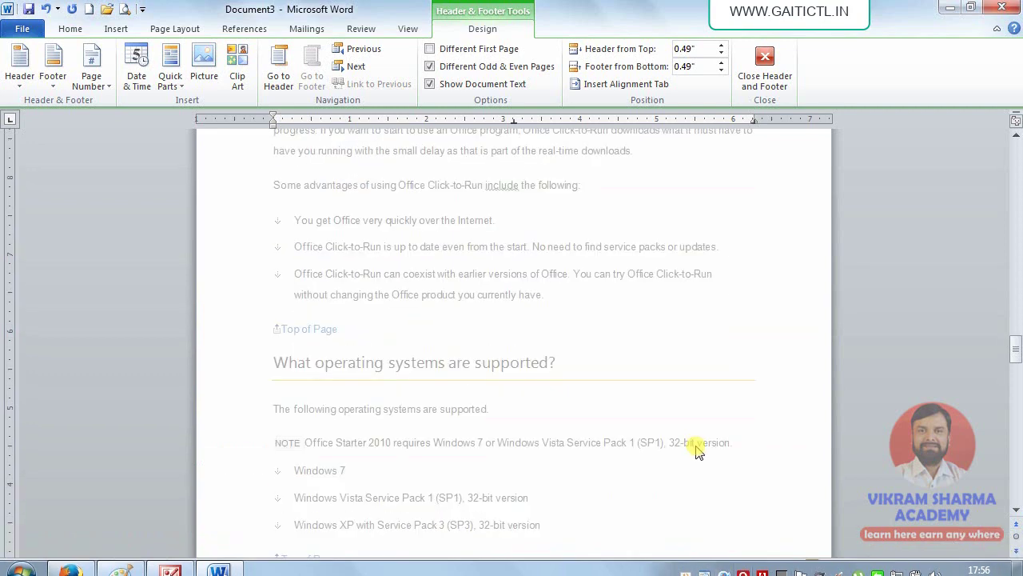
pyautogui.scroll(-3, 695, 446)
pyautogui.scroll(-10, 696, 444)
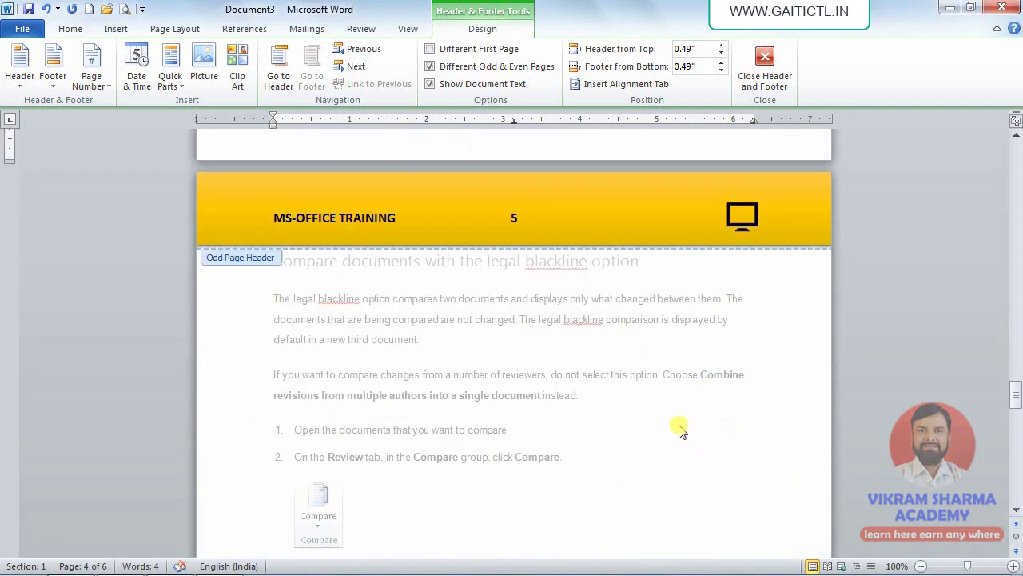
pyautogui.scroll(-15, 671, 424)
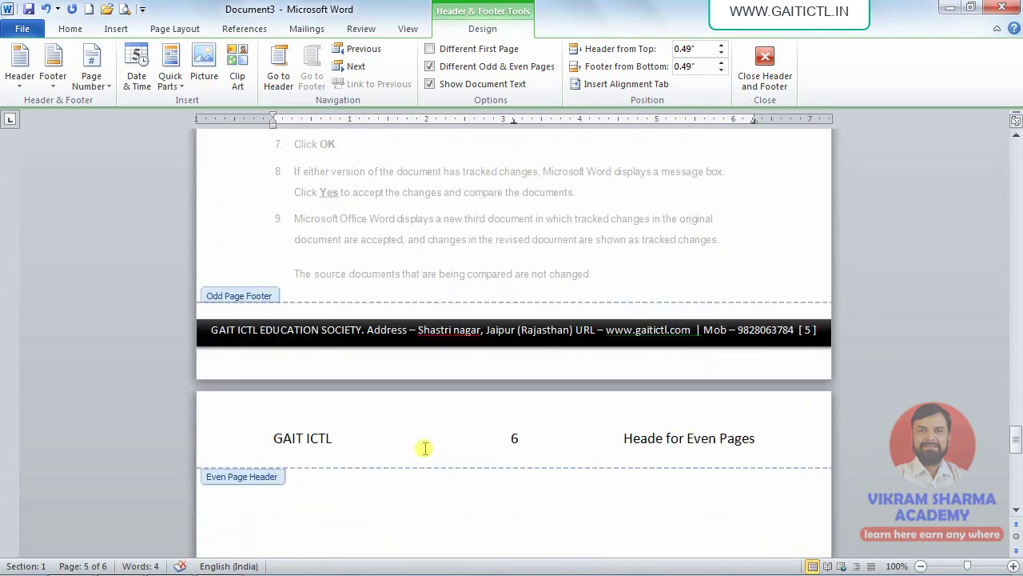
pyautogui.click(663, 442)
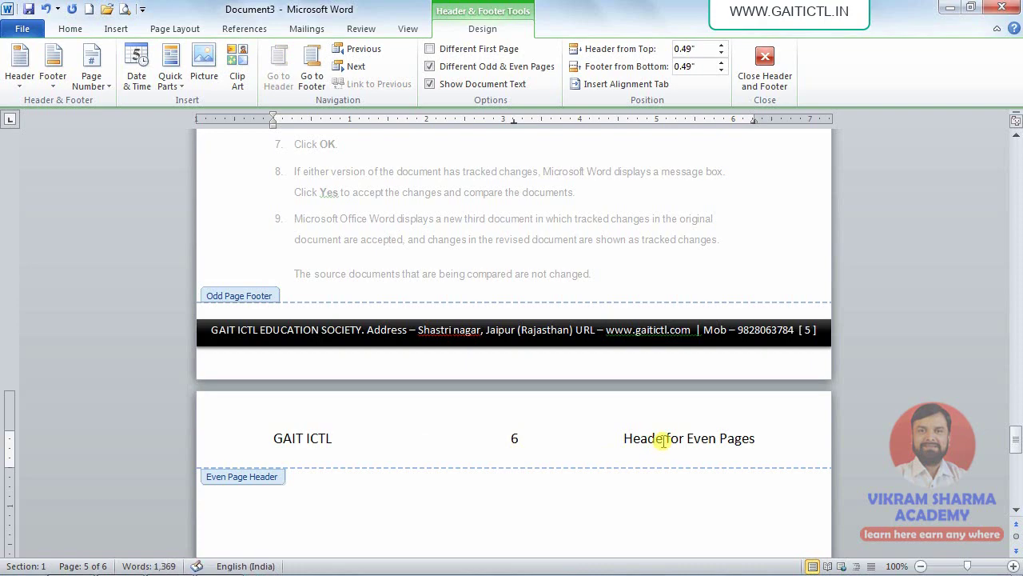
pyautogui.write('r')
pyautogui.scroll(-4, 673, 466)
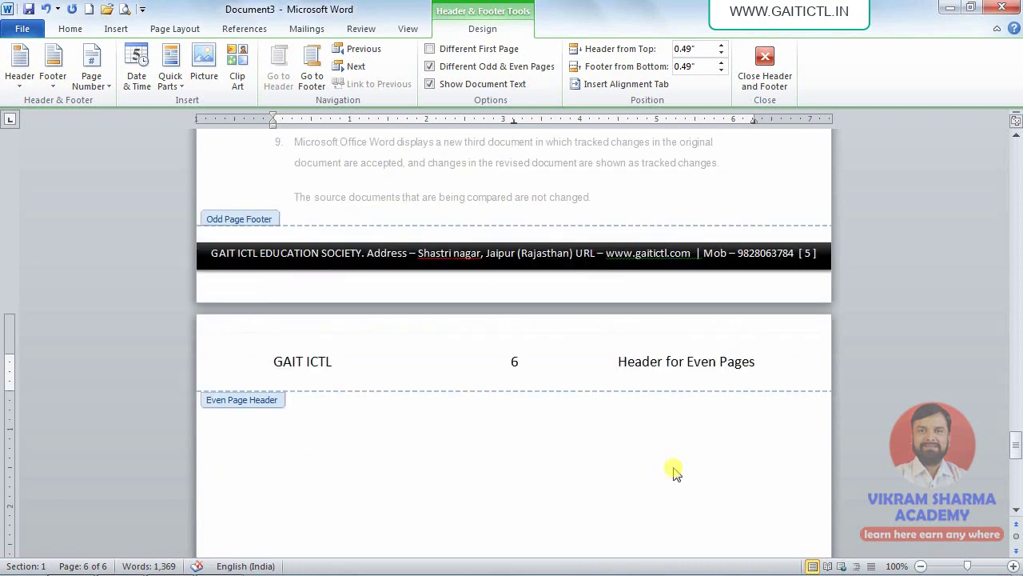
# Return to page 1 and close header and footer editing
pyautogui.scroll(12, 674, 455)
pyautogui.moveTo(1013, 417); pyautogui.dragTo(1013, 160)
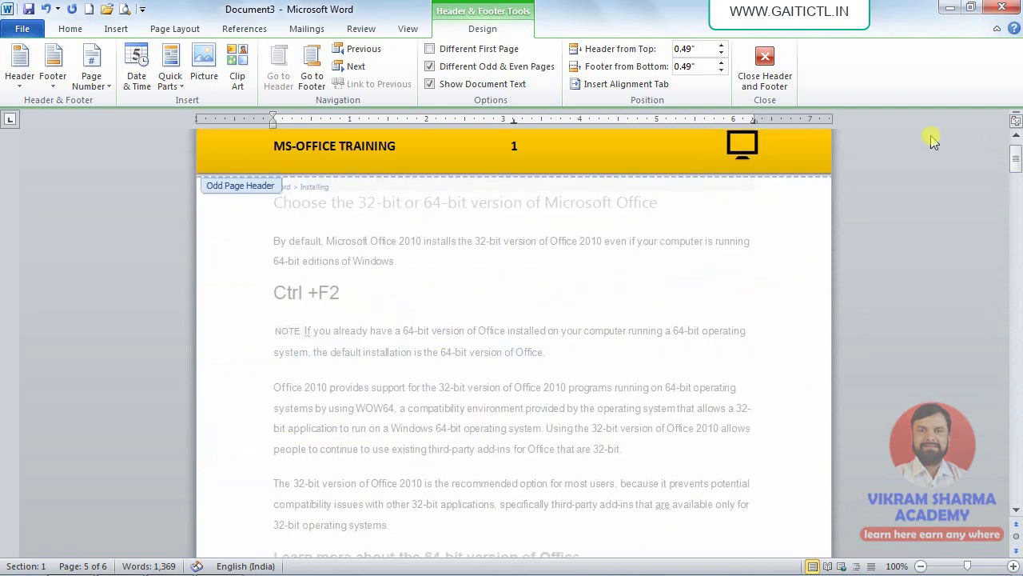
pyautogui.click(765, 73)
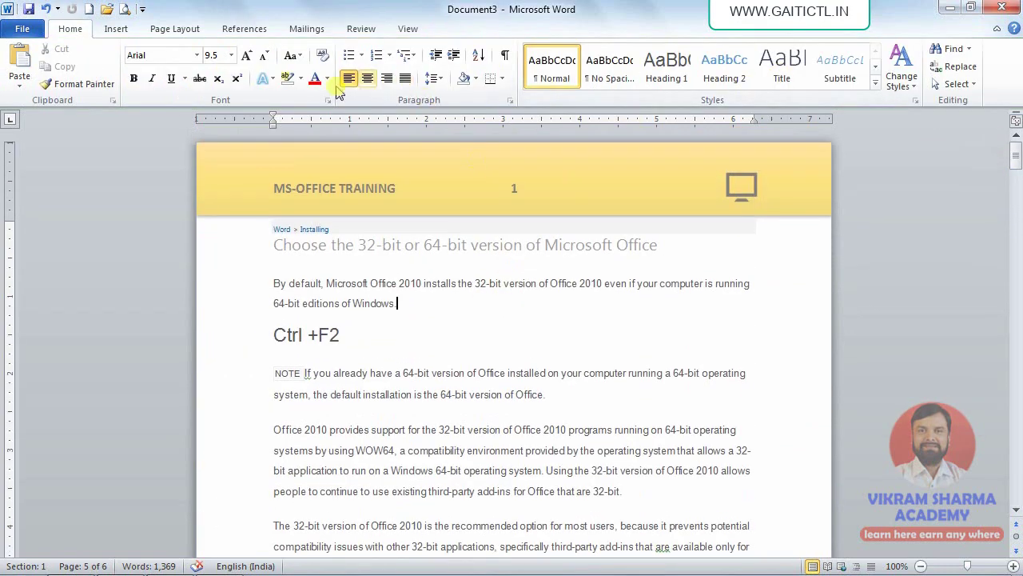
# Check the headers and footers on the document's pages in the print preview and return to editing
pyautogui.click(124, 10)
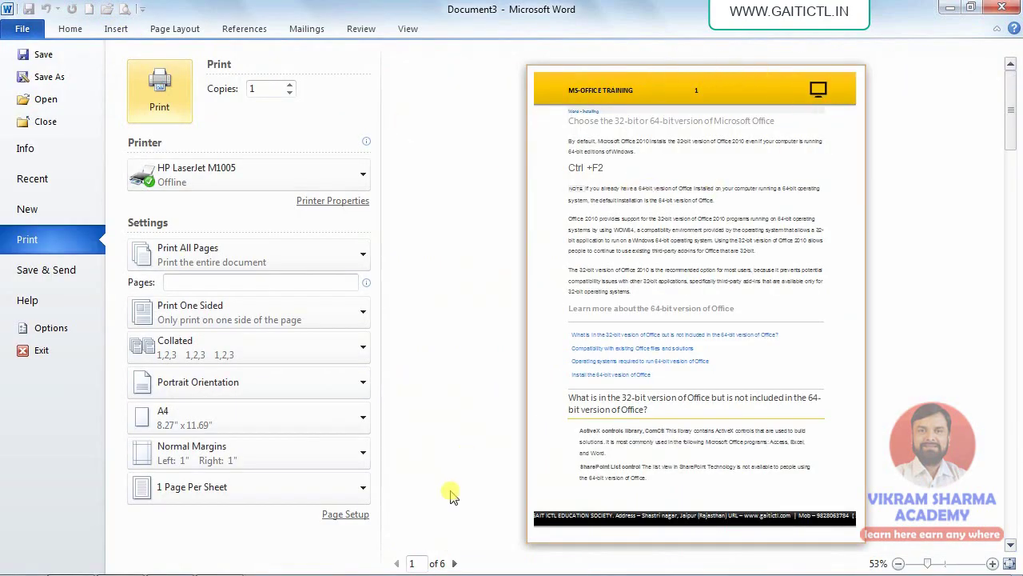
pyautogui.click(454, 563)
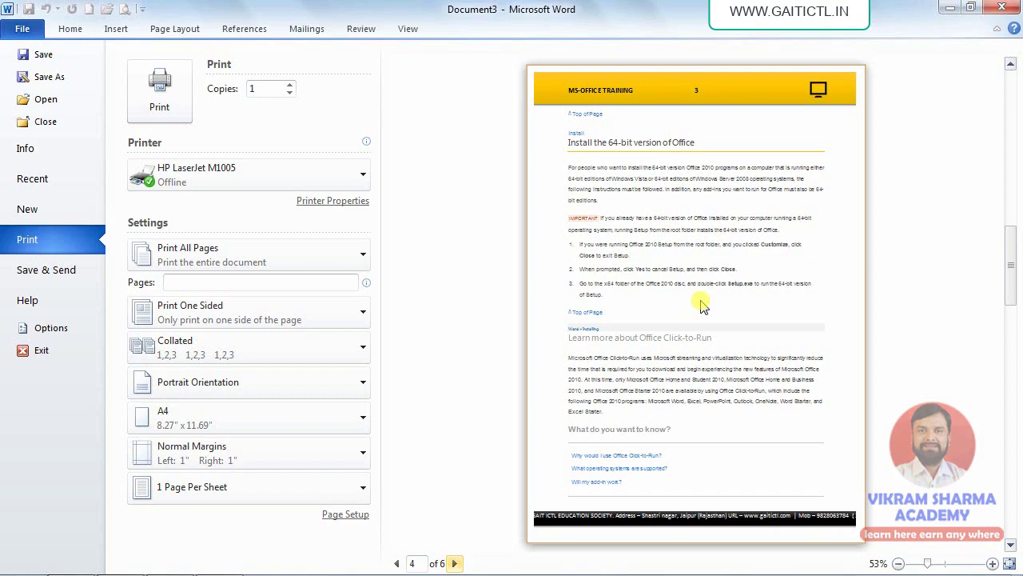
pyautogui.press('Escape')
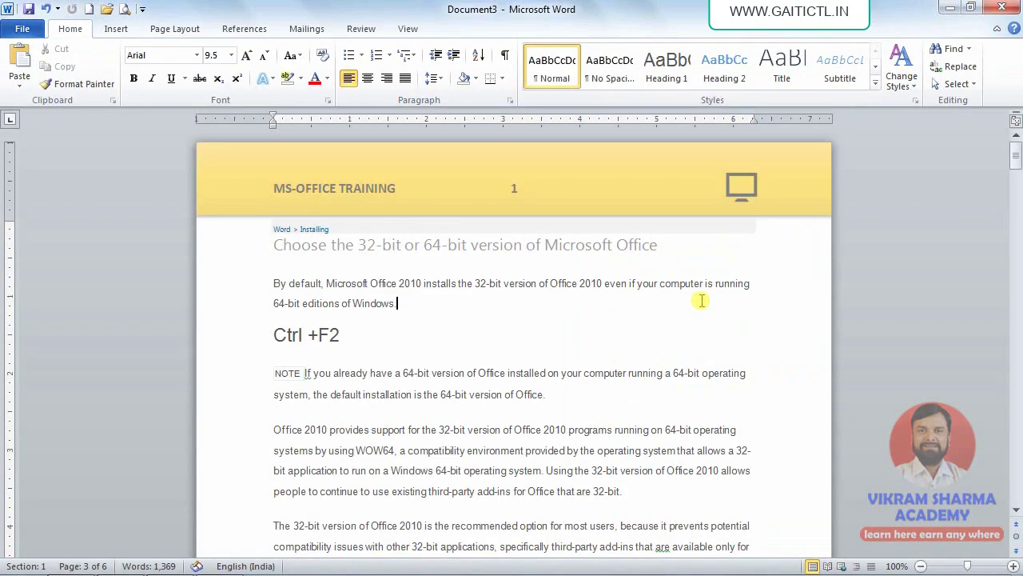
# Turn off different odd and even pages for the headers and footers, check the following pages and close header editing
pyautogui.scroll(-5, 639, 335)
pyautogui.scroll(-10, 649, 332)
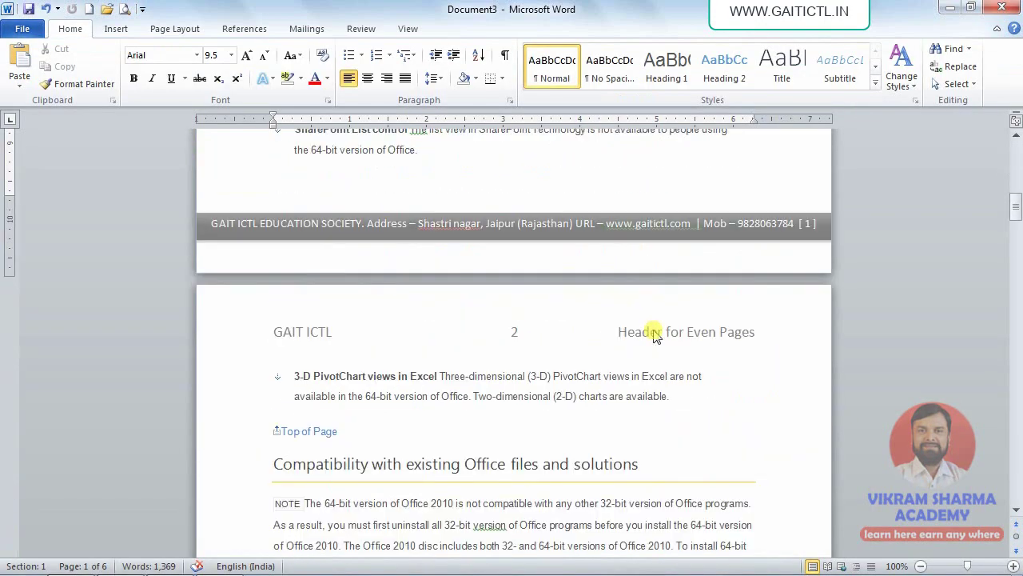
pyautogui.scroll(4, 651, 326)
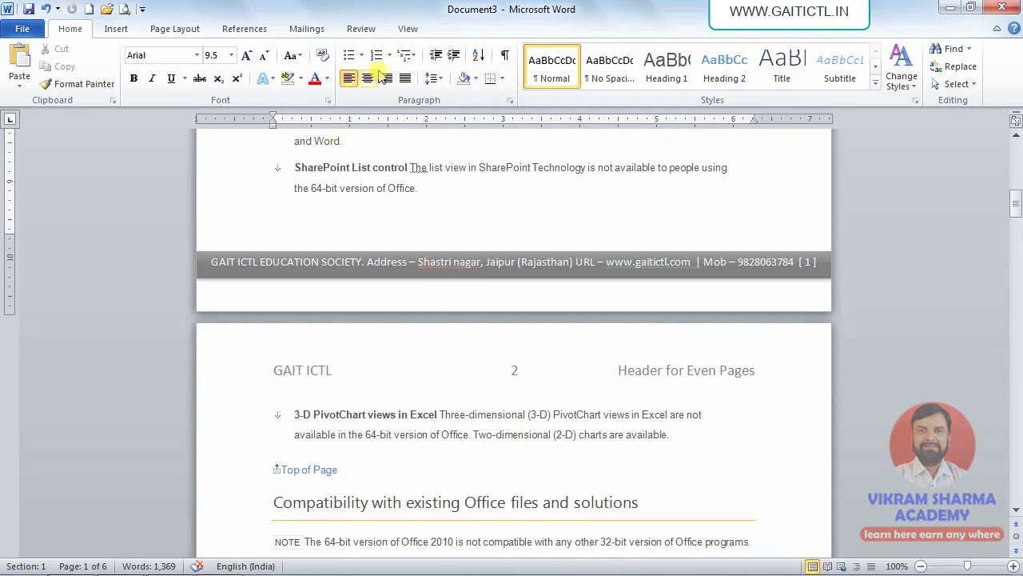
pyautogui.doubleClick(407, 334)
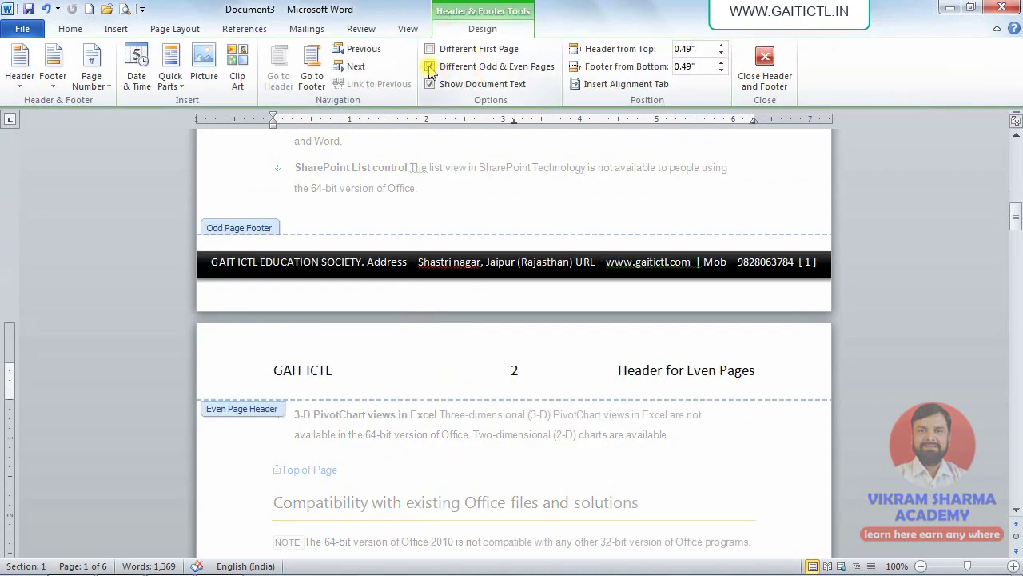
pyautogui.click(430, 67)
pyautogui.scroll(-10, 470, 240)
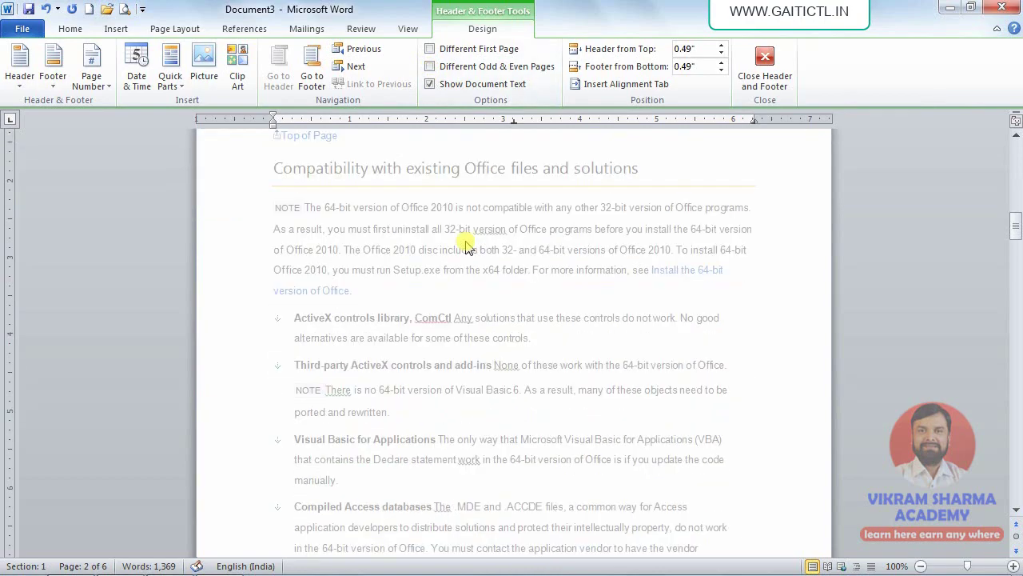
pyautogui.scroll(-20, 471, 250)
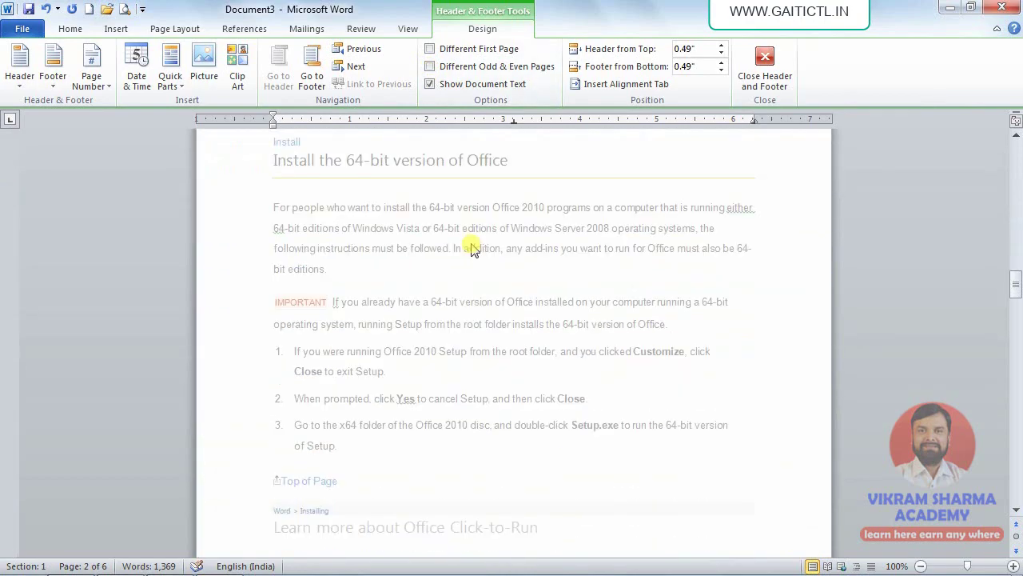
pyautogui.scroll(-10, 472, 250)
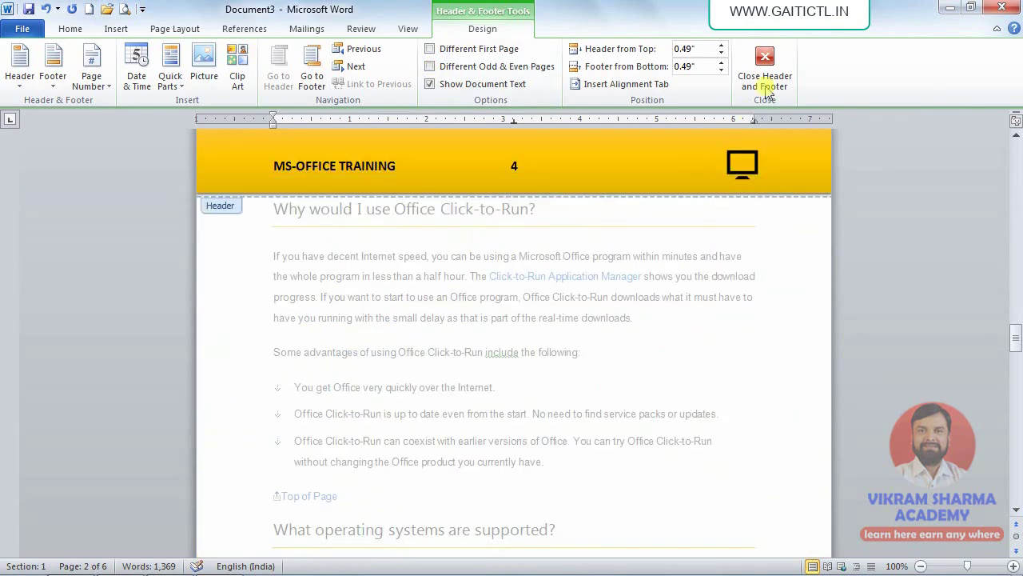
pyautogui.click(775, 70)
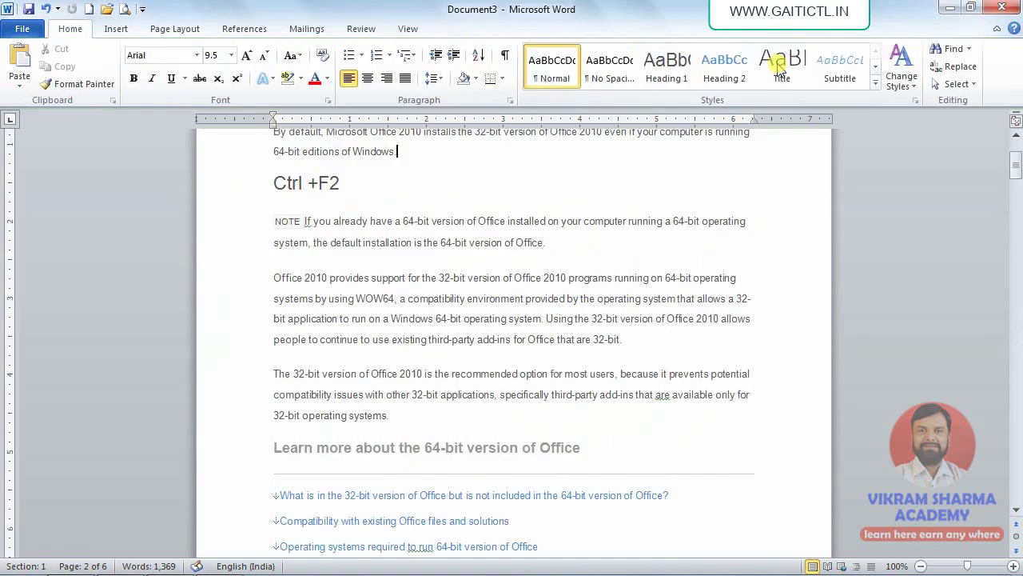
# Reopen the page 1 header for editing and set its distance from the top to 0.2"
pyautogui.scroll(2, 456, 214)
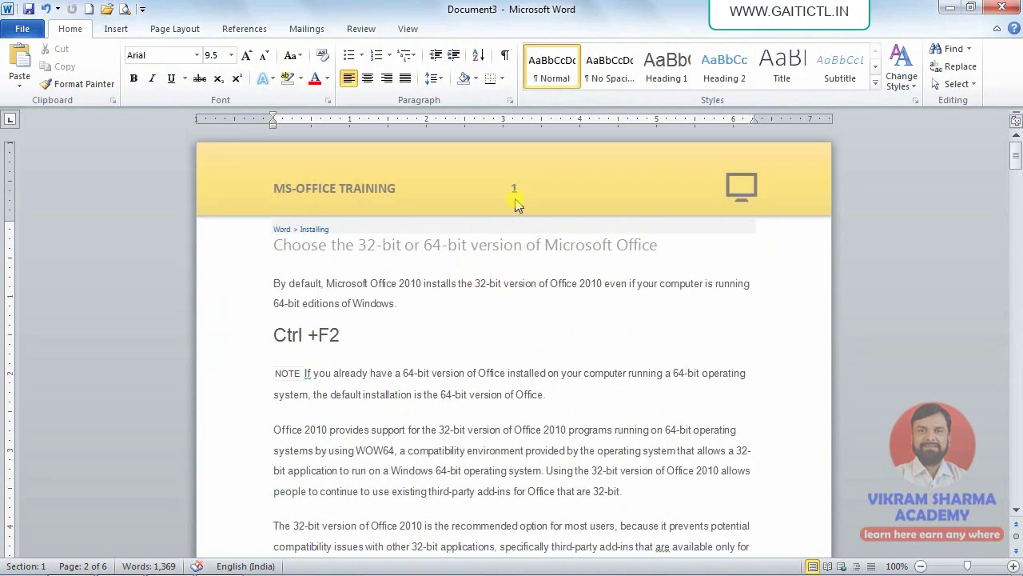
pyautogui.doubleClick(518, 202)
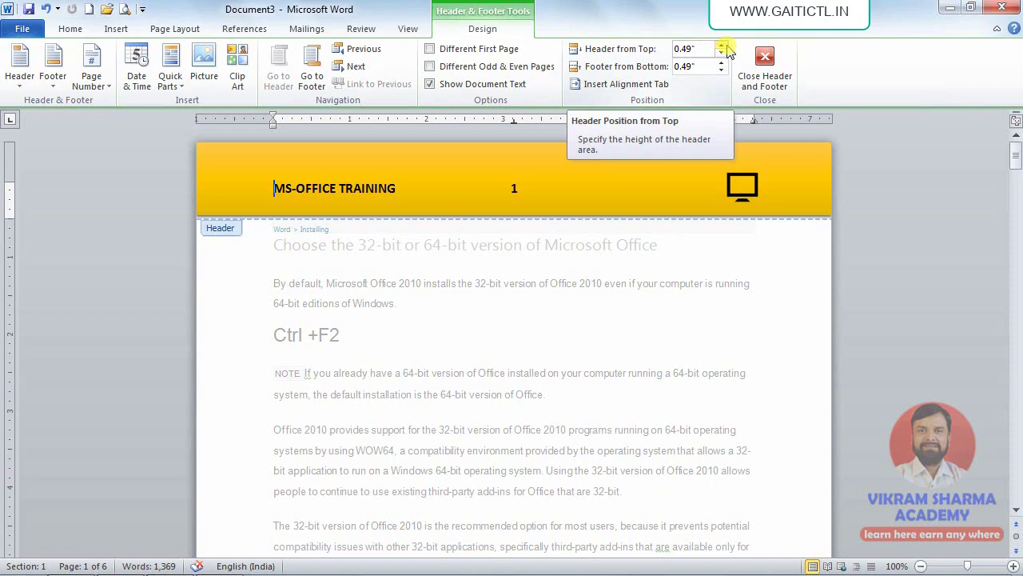
pyautogui.click(722, 57)
pyautogui.click(722, 57)
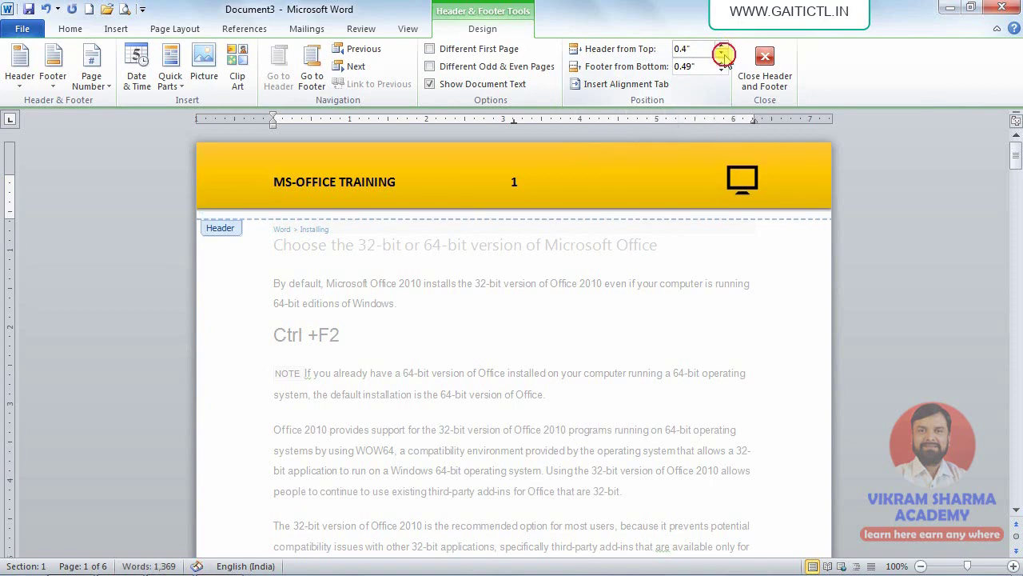
pyautogui.click(721, 57)
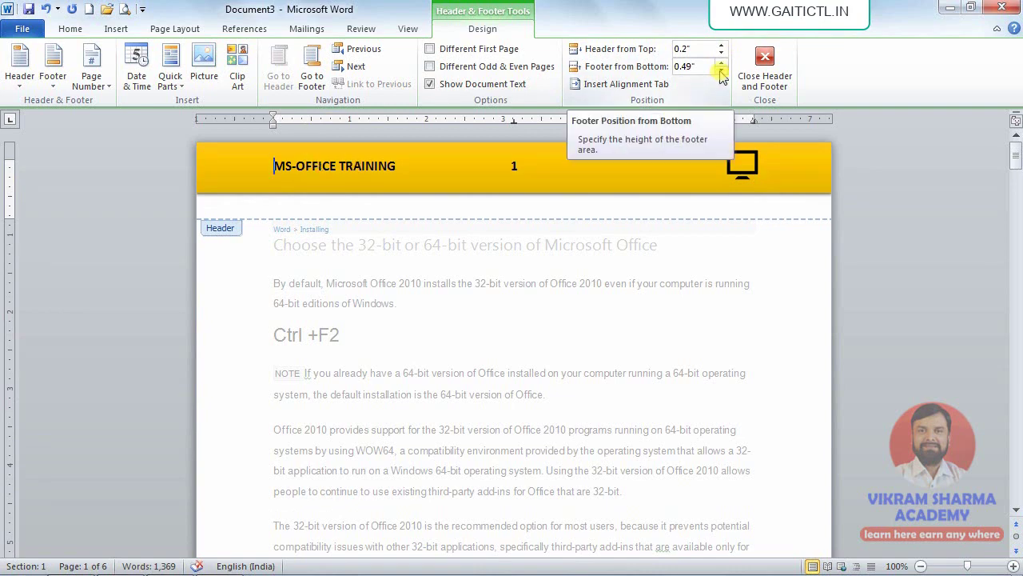
# Try a footer distance of 0.8" from the bottom and check the footer on page 1
pyautogui.scroll(-15, 527, 296)
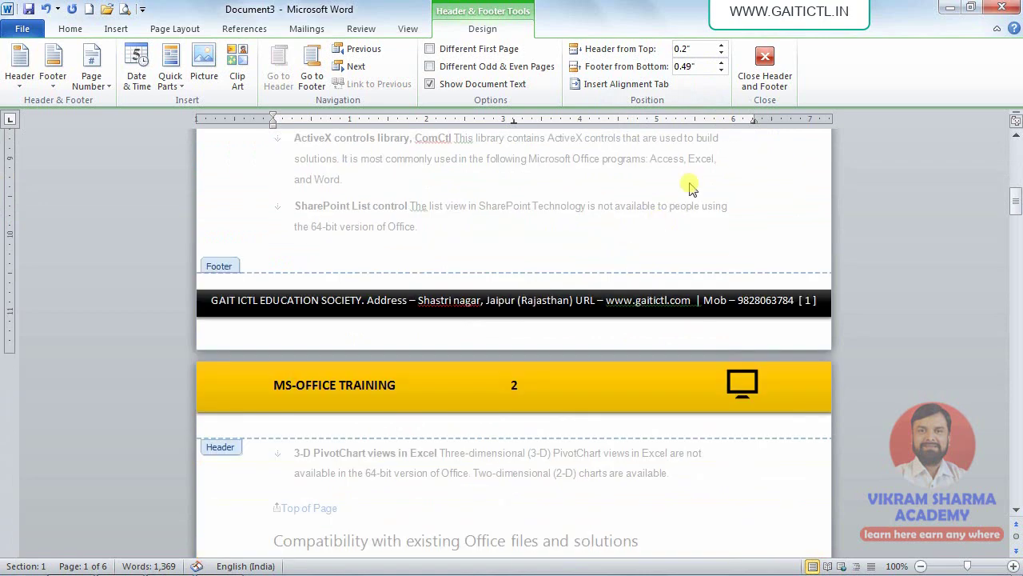
pyautogui.click(722, 70)
pyautogui.click(722, 65)
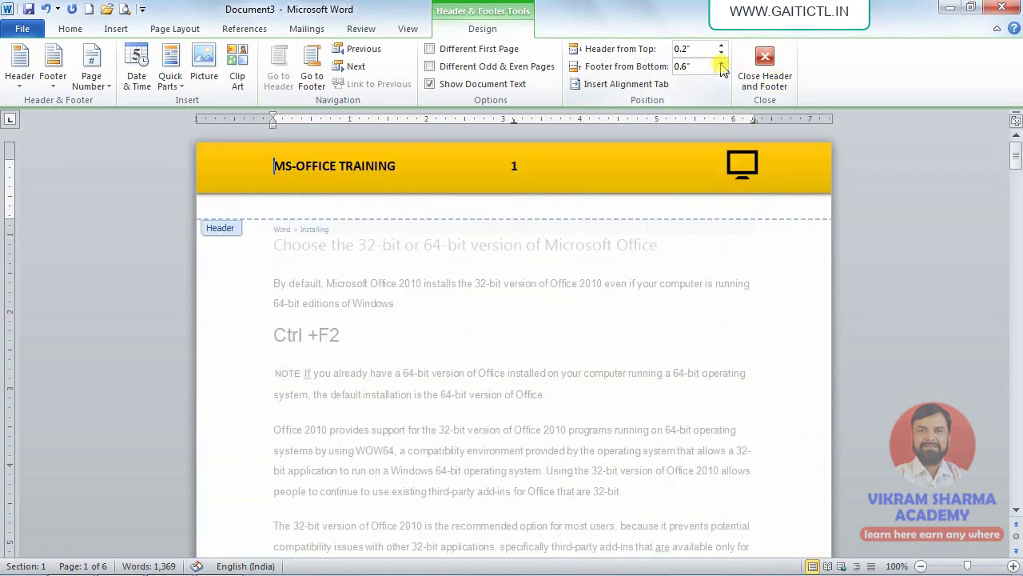
pyautogui.click(721, 64)
pyautogui.click(721, 64)
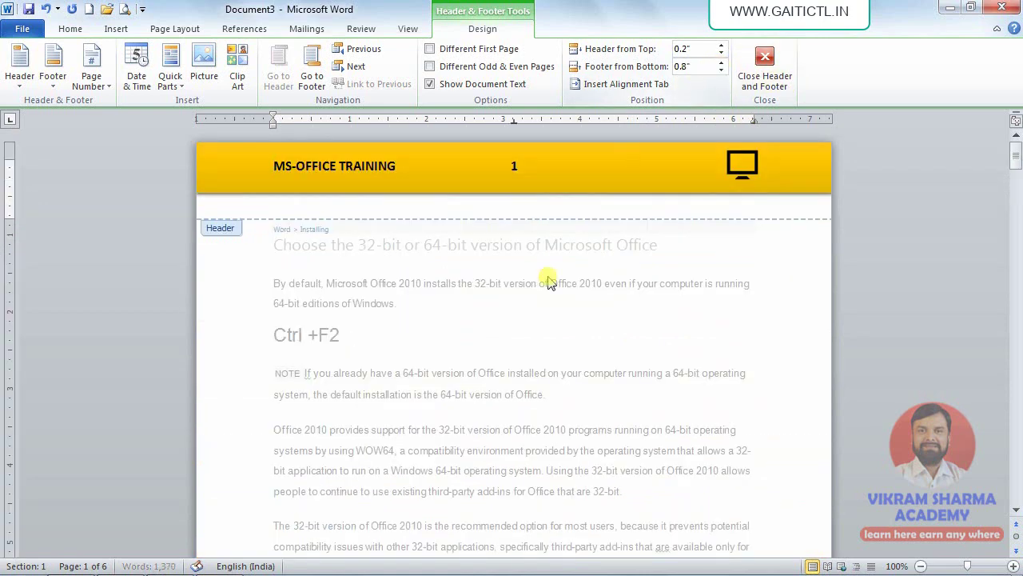
pyautogui.scroll(-12, 548, 272)
pyautogui.scroll(-1, 543, 304)
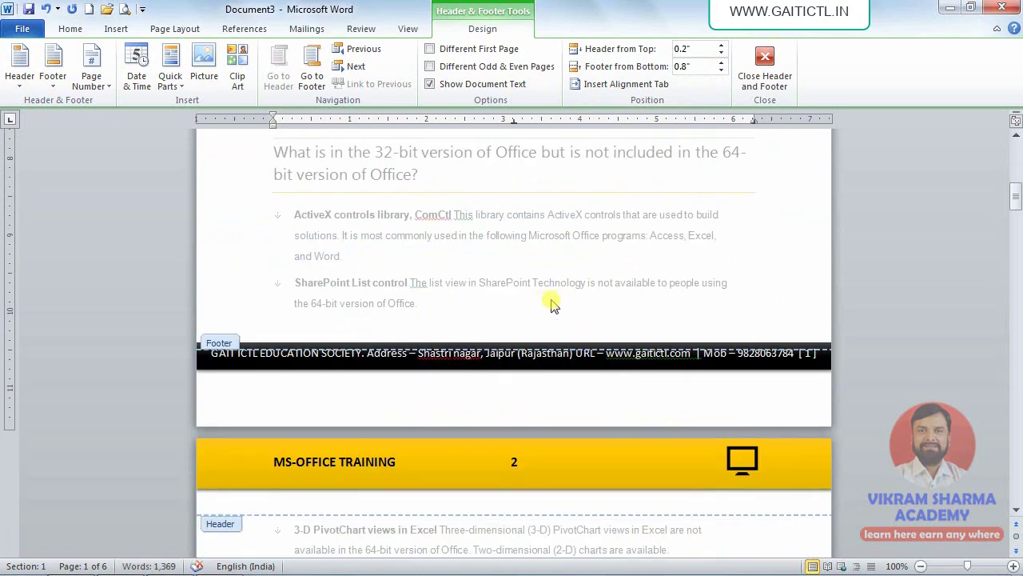
# Set the footer's distance from the bottom to 0.3" and check its position on the first pages
pyautogui.click(722, 70)
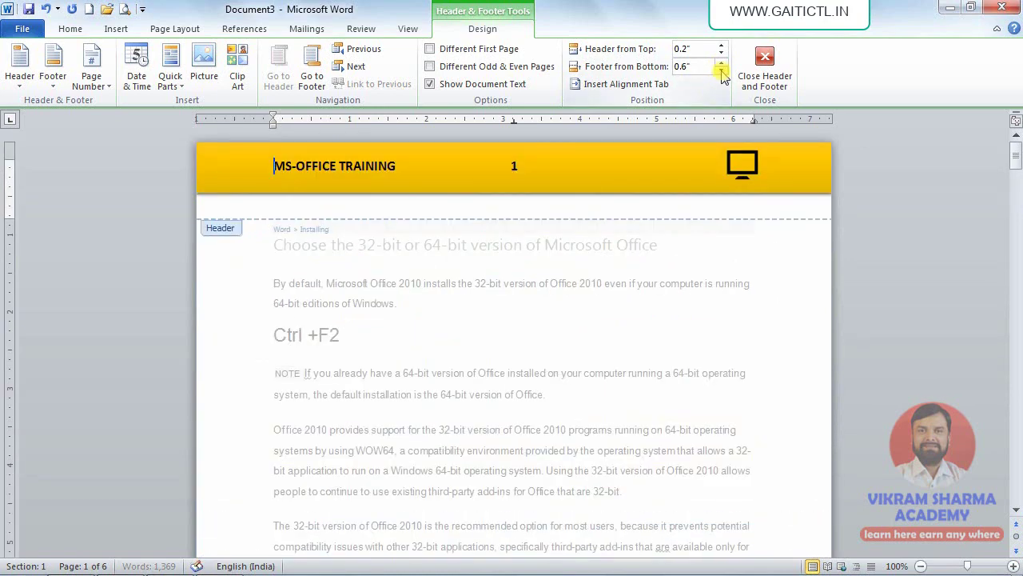
pyautogui.click(722, 71)
pyautogui.click(722, 70)
pyautogui.click(722, 70)
pyautogui.scroll(-12, 646, 271)
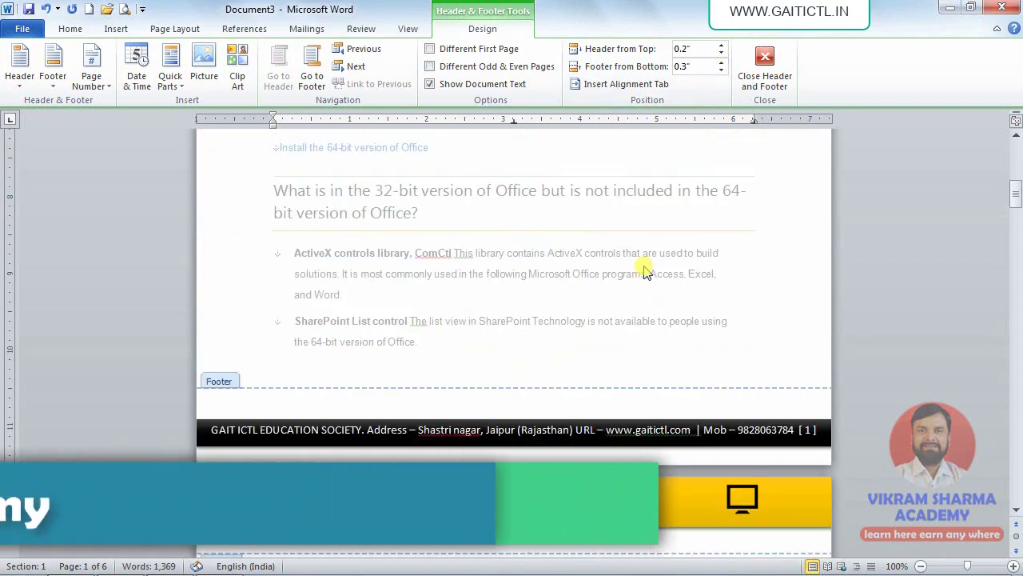
pyautogui.scroll(-2, 646, 272)
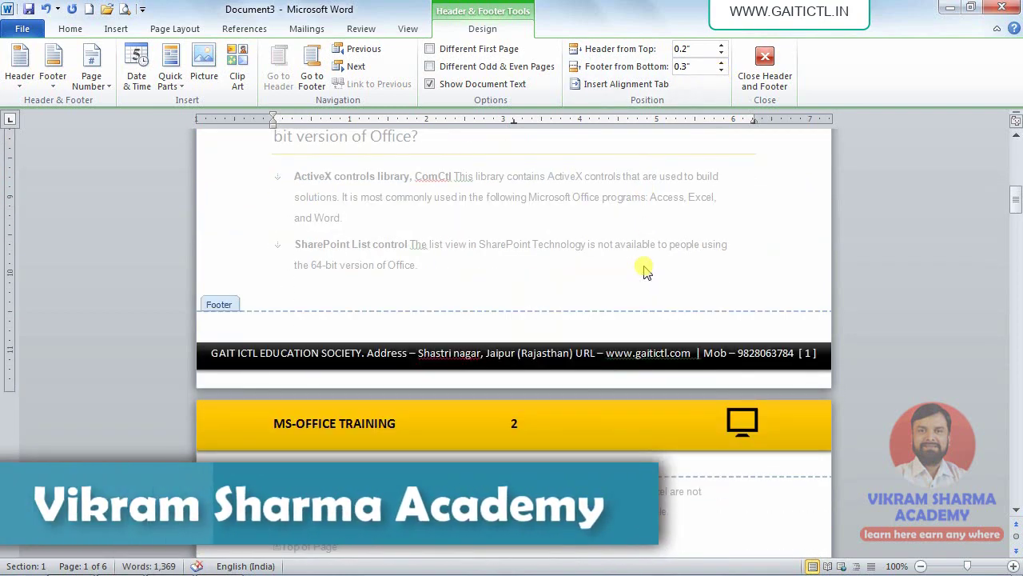
pyautogui.scroll(-10, 646, 272)
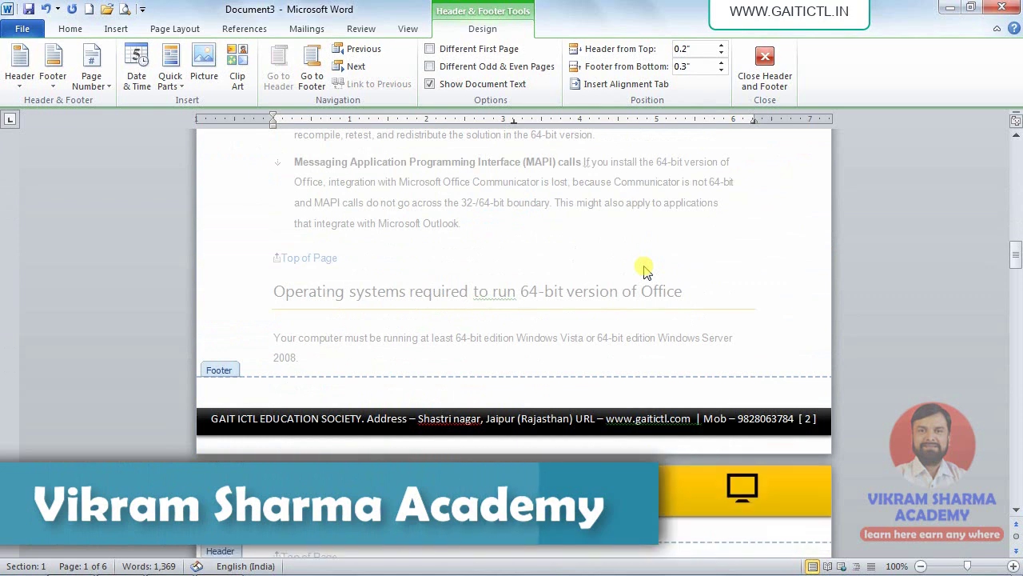
pyautogui.scroll(-3, 646, 270)
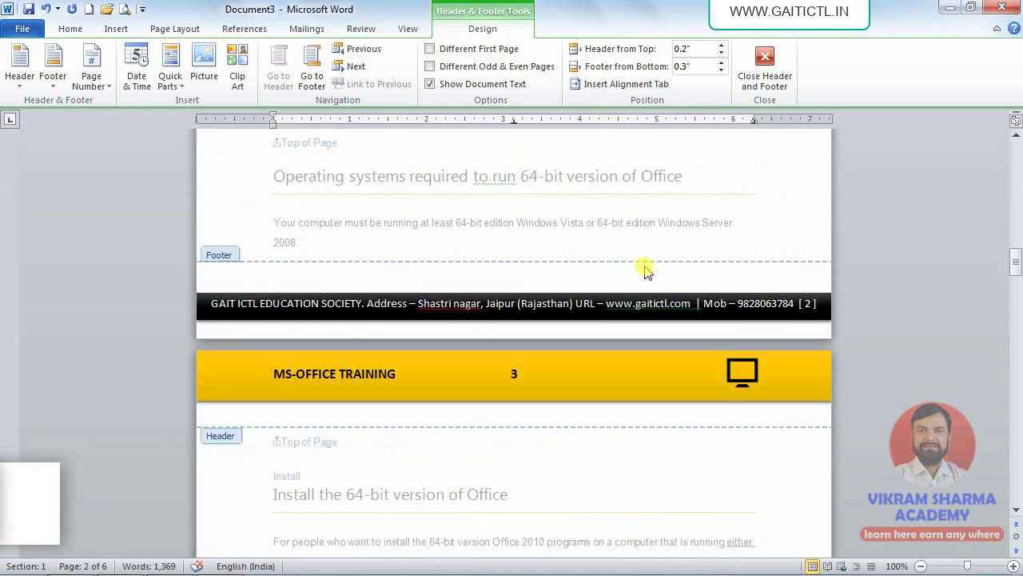
pyautogui.scroll(-3, 646, 270)
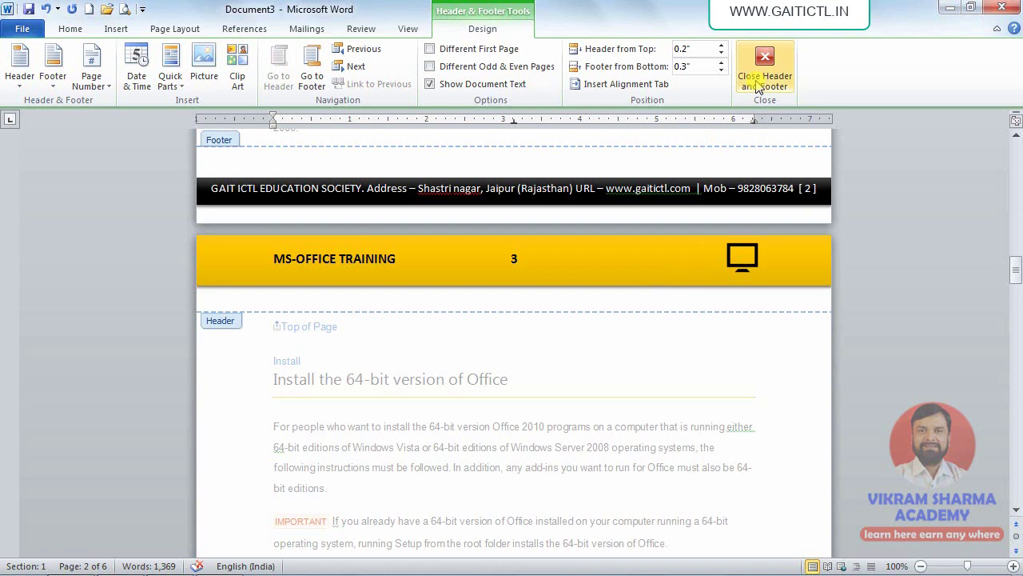
# Remove both the header and the footer from the document and close header and footer editing
pyautogui.click(20, 83)
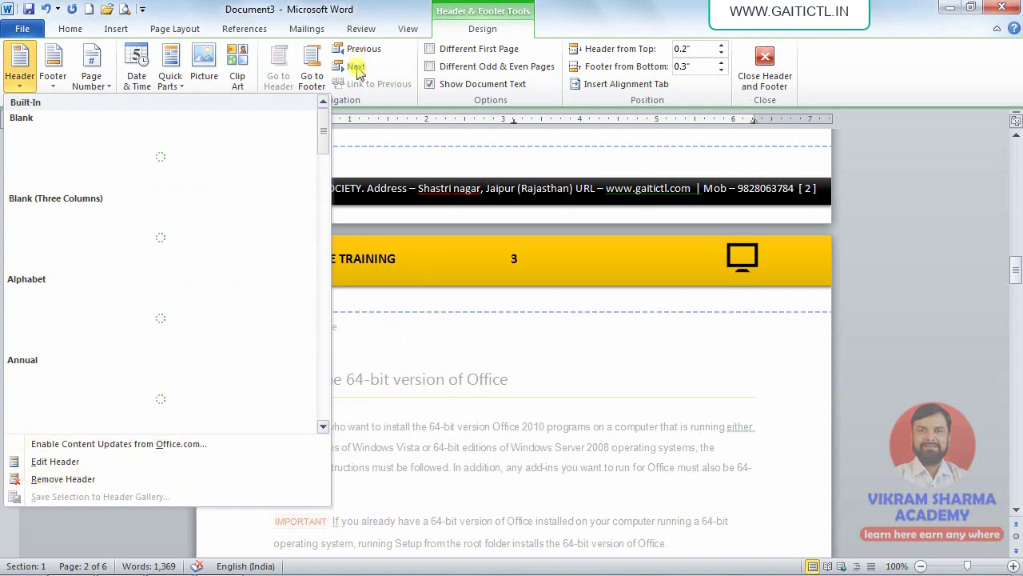
pyautogui.click(62, 482)
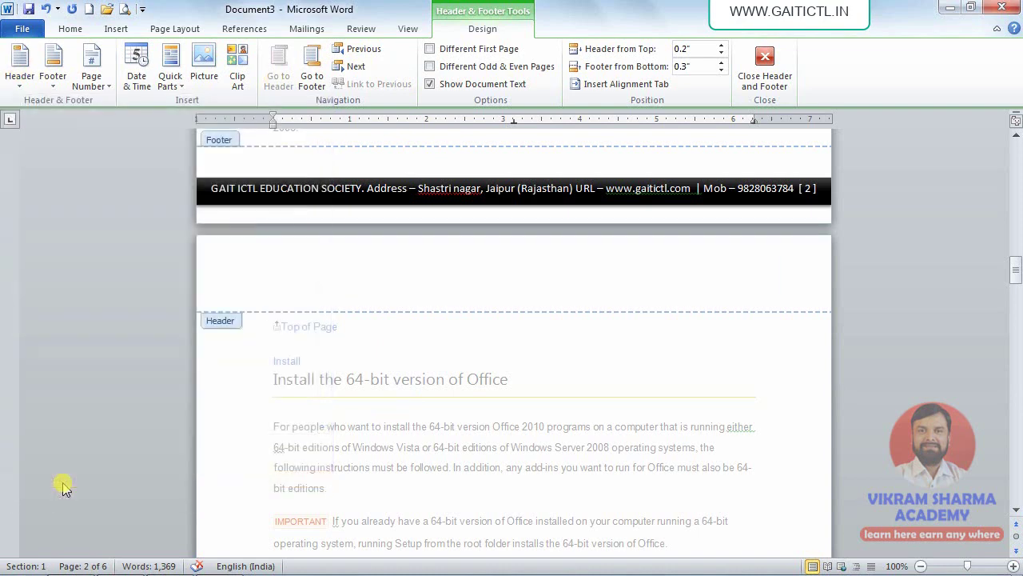
pyautogui.click(53, 64)
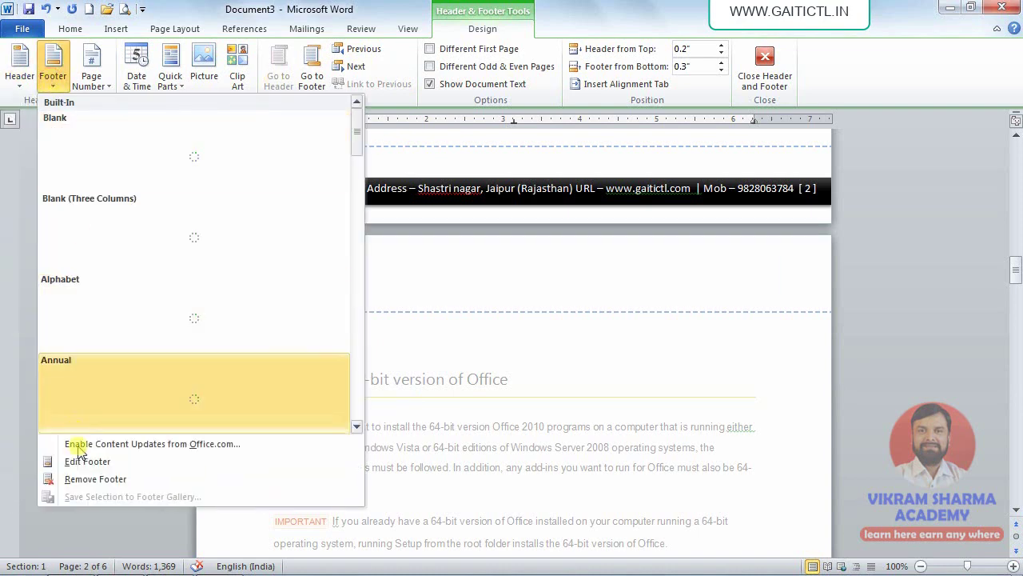
pyautogui.click(89, 480)
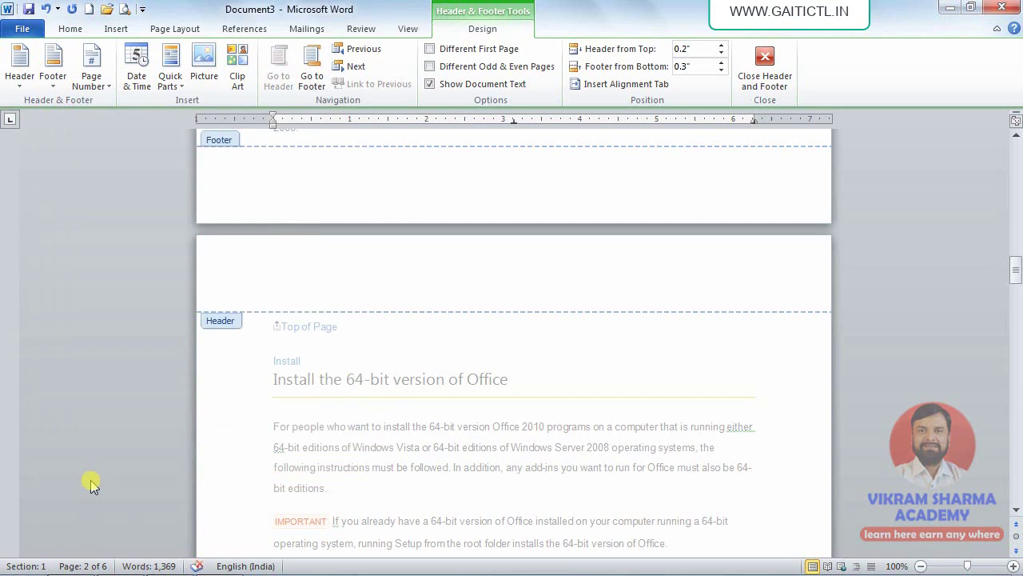
pyautogui.click(765, 83)
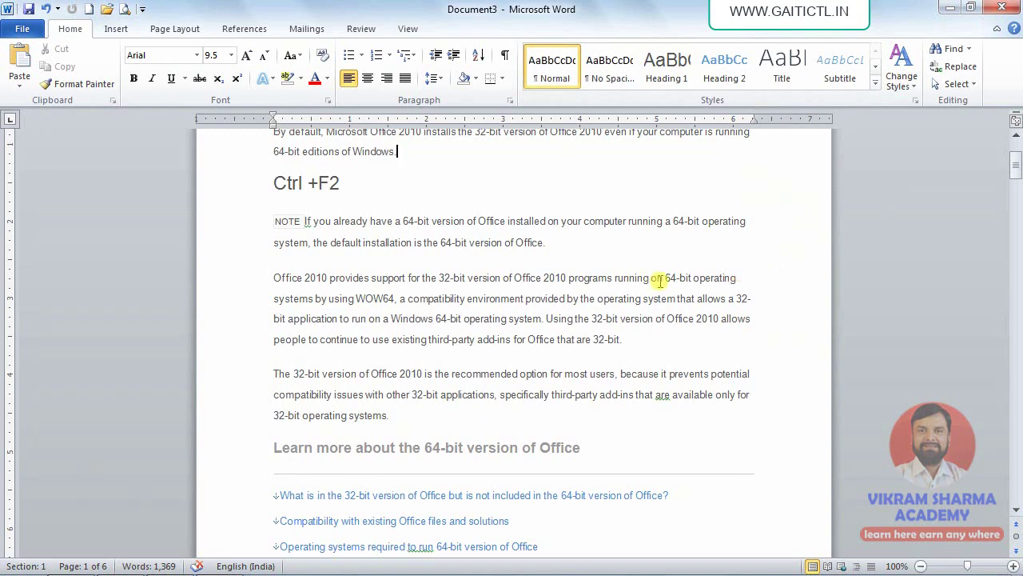
pyautogui.scroll(3, 660, 280)
# Look through the available page and section break types and return to the start of the document
pyautogui.click(550, 309)
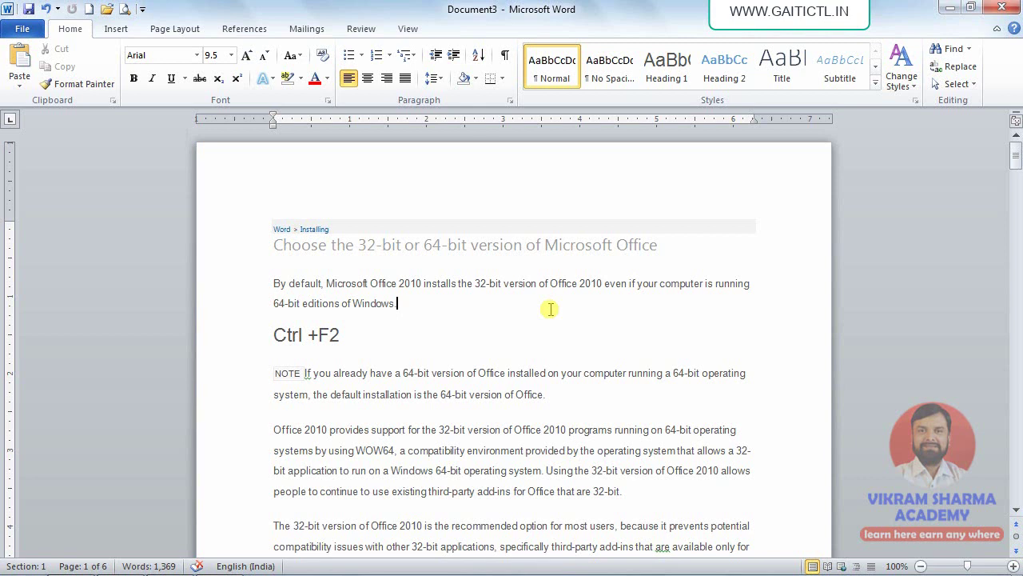
pyautogui.click(550, 309)
pyautogui.click(183, 31)
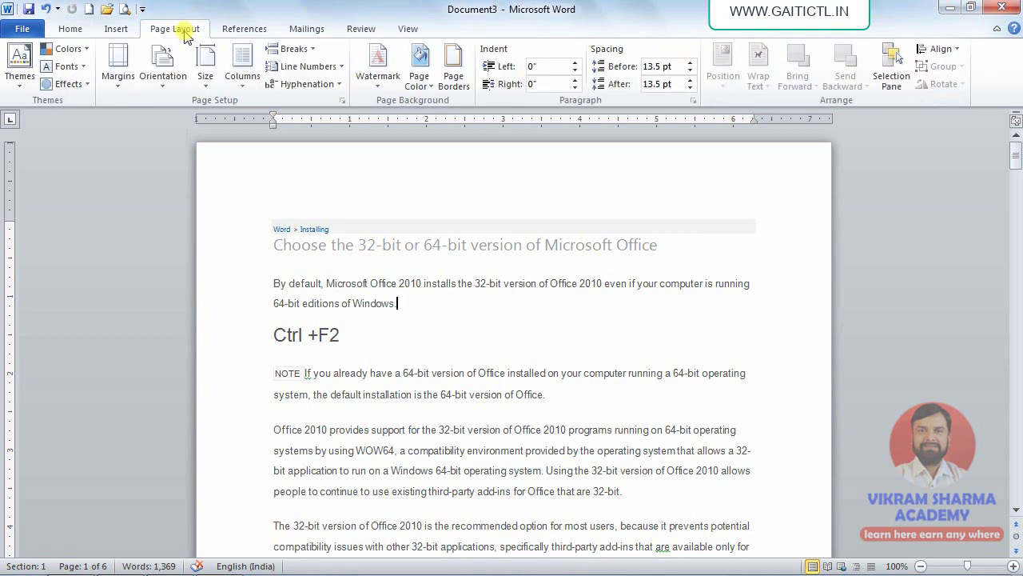
pyautogui.click(306, 54)
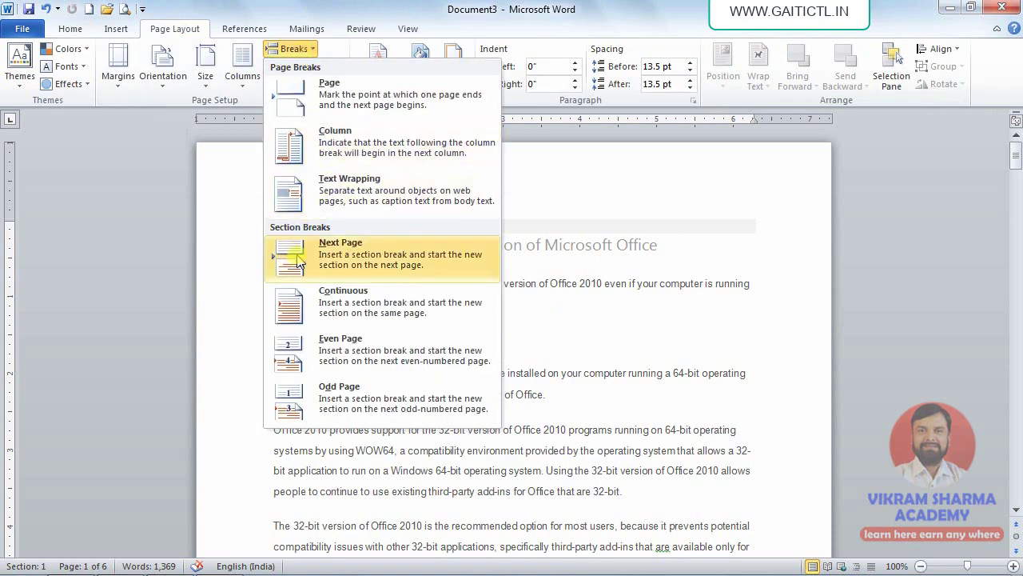
pyautogui.click(669, 352)
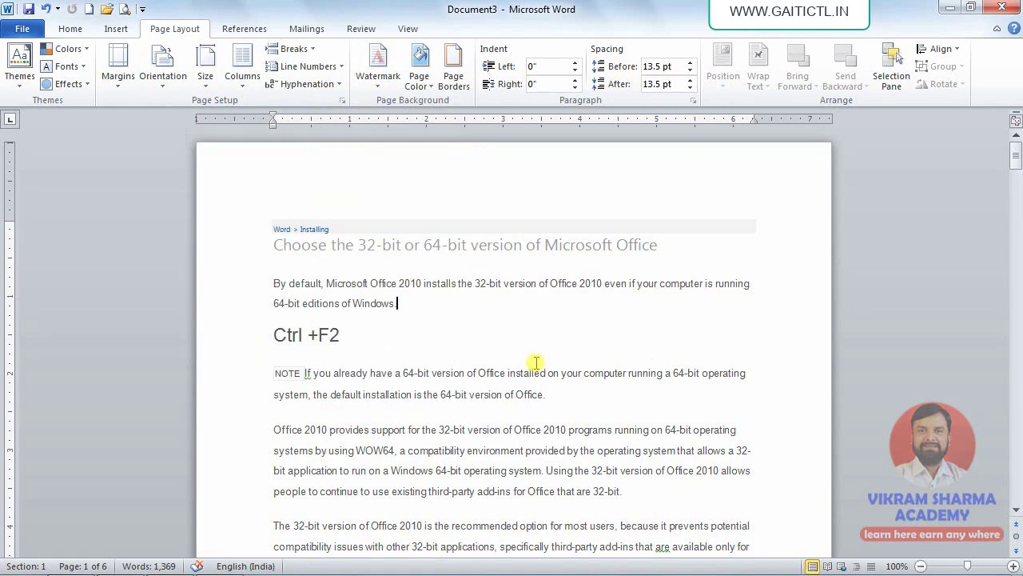
pyautogui.scroll(-3, 540, 365)
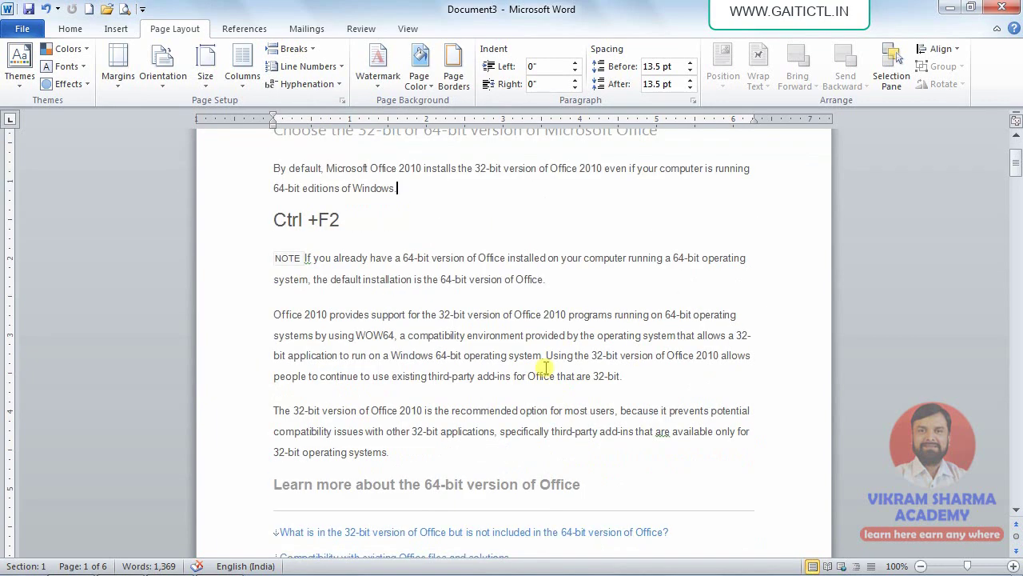
pyautogui.hotkey('ctrl', 'Home')
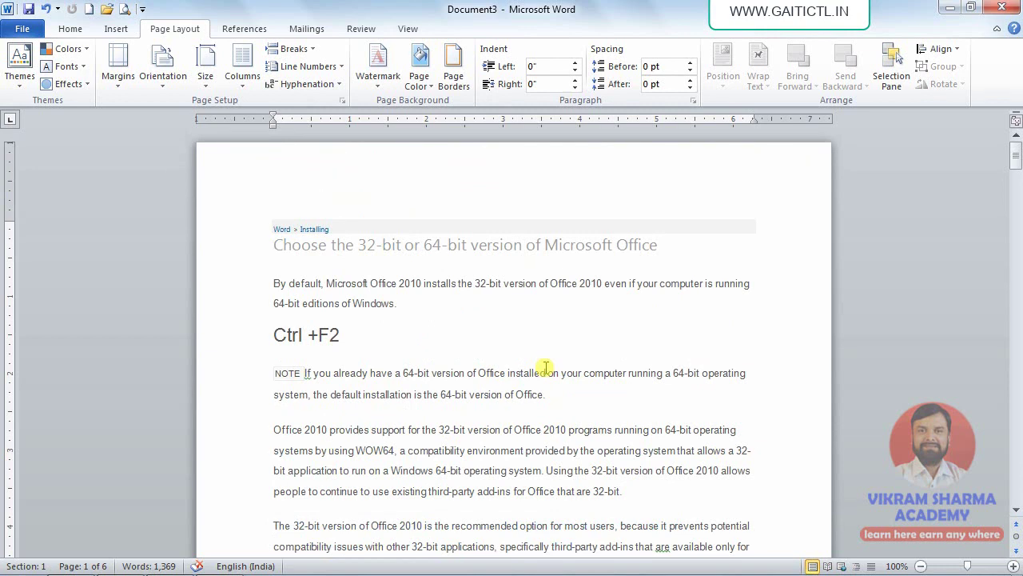
# Copy the full "Activate Microsoft Office programs" article from Word Help and paste it at the start of the document
pyautogui.press('F1')
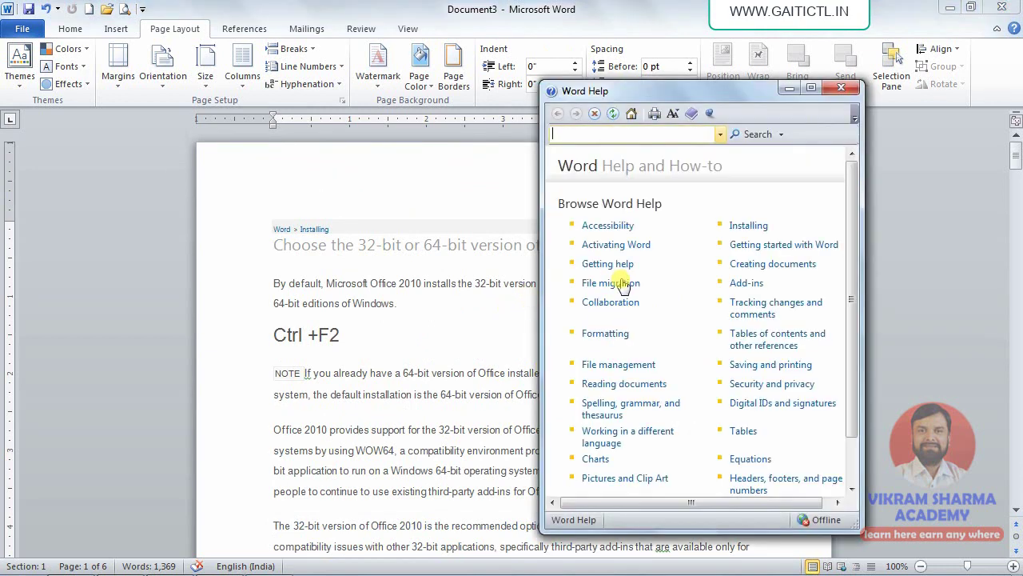
pyautogui.click(591, 243)
pyautogui.click(615, 238)
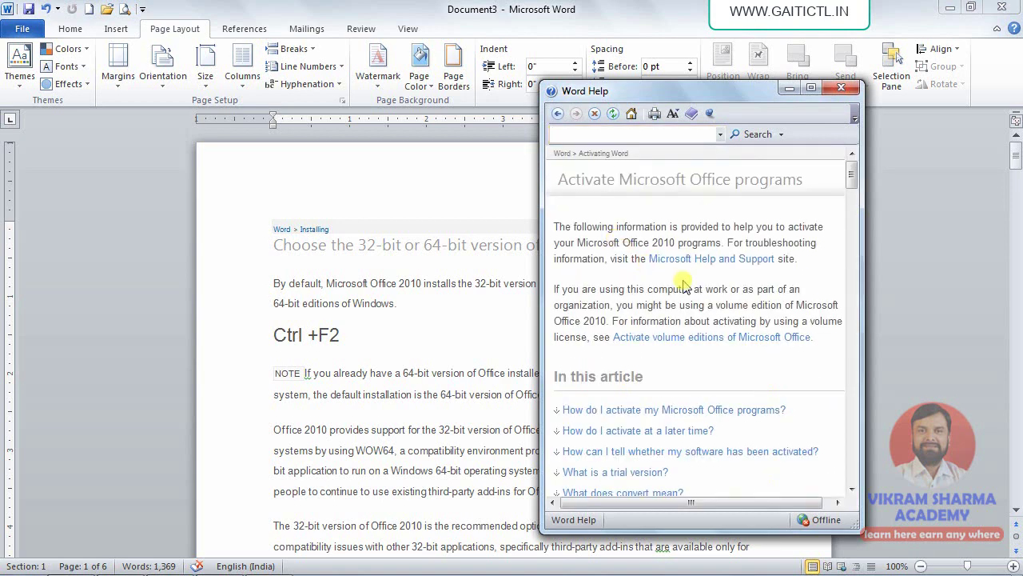
pyautogui.hotkey('ctrl', 'a')
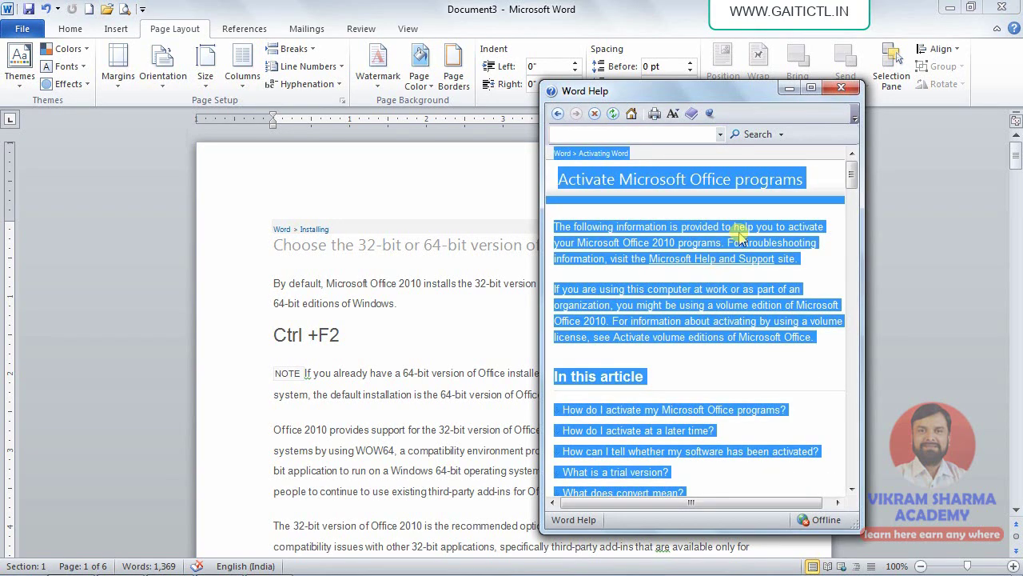
pyautogui.click(841, 87)
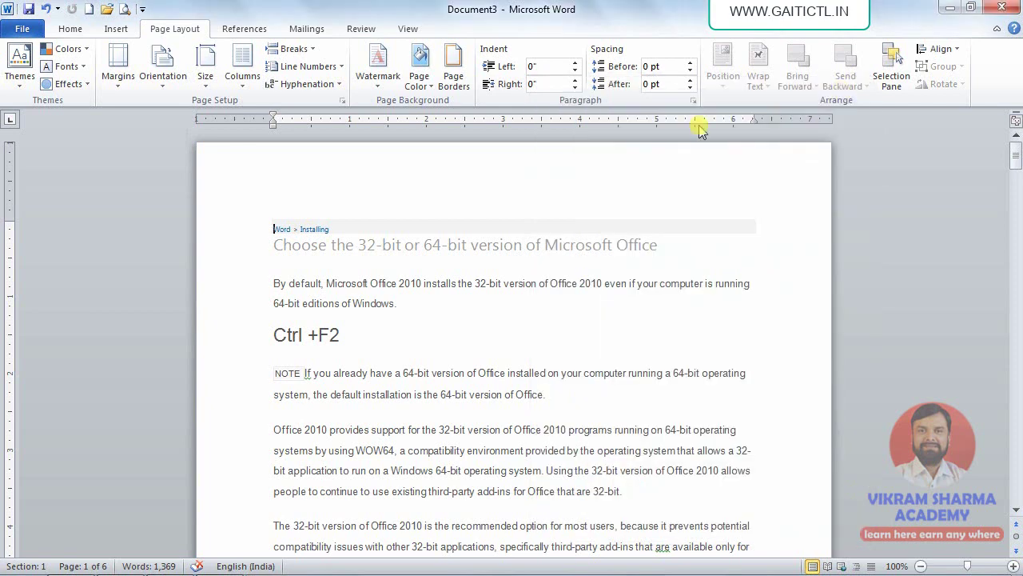
pyautogui.click(392, 235)
pyautogui.hotkey('ctrl', 'v')
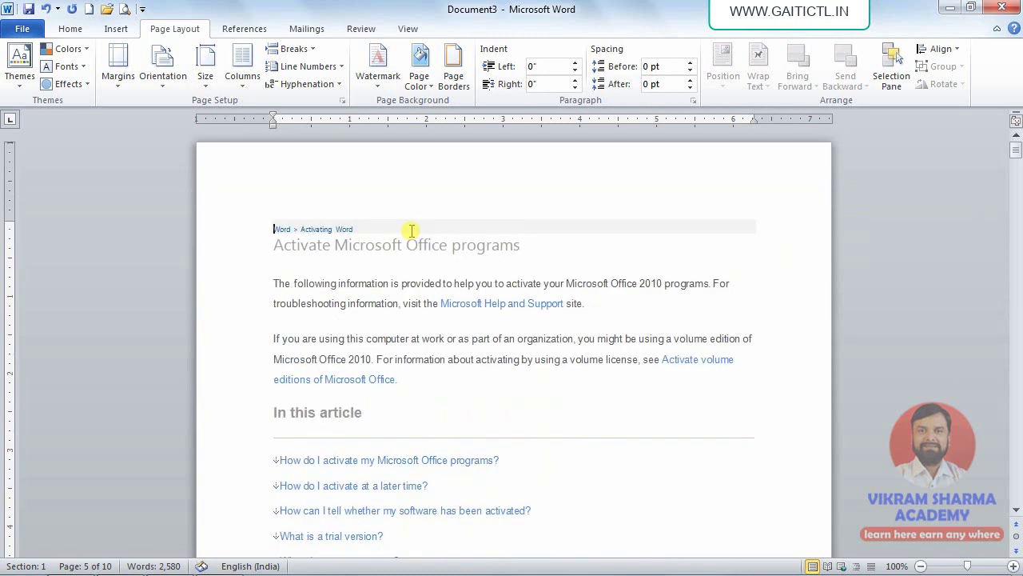
pyautogui.hotkey('ctrl', 'Home')
pyautogui.click(317, 261)
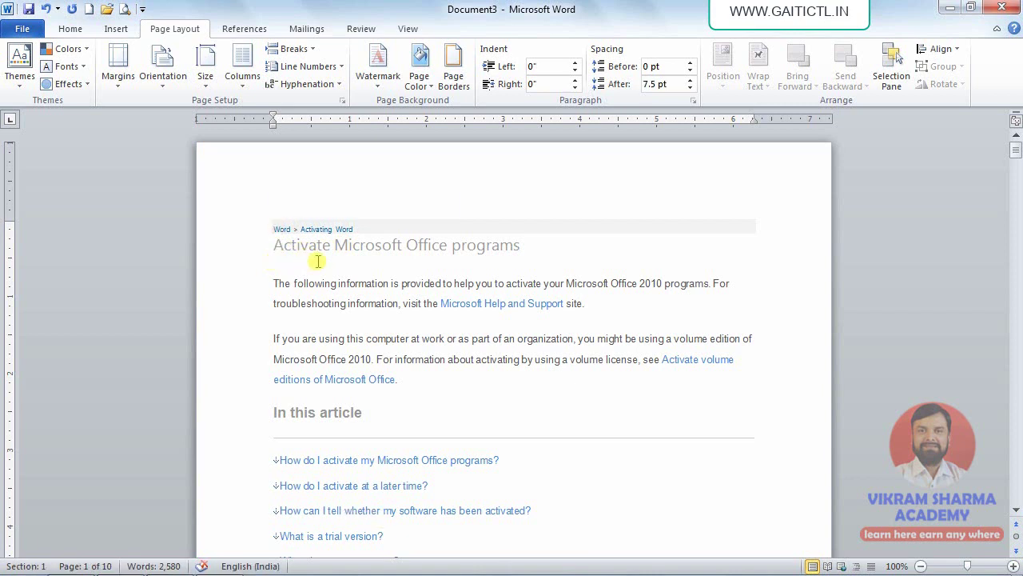
# Add a new first line reading "L-1 MS WORD" above the "Word > Activating Word" line
pyautogui.click(270, 212)
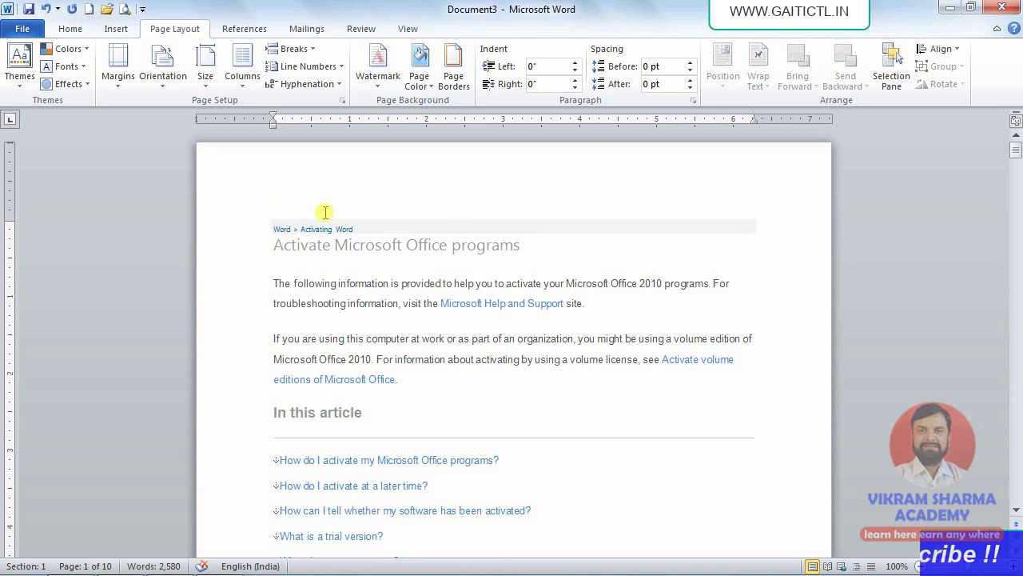
pyautogui.press('Return')
pyautogui.click(274, 259)
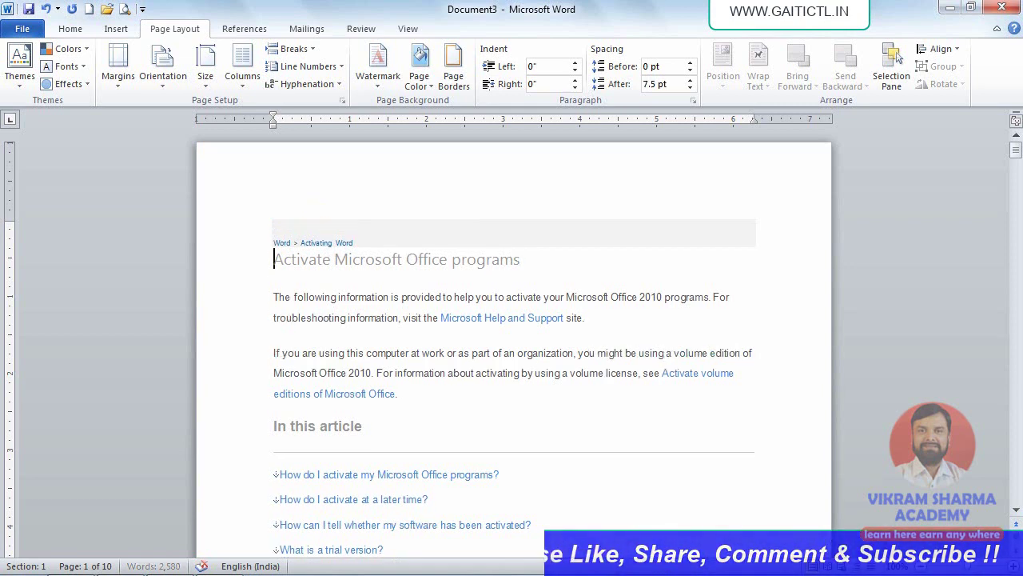
pyautogui.click(273, 243)
pyautogui.click(274, 228)
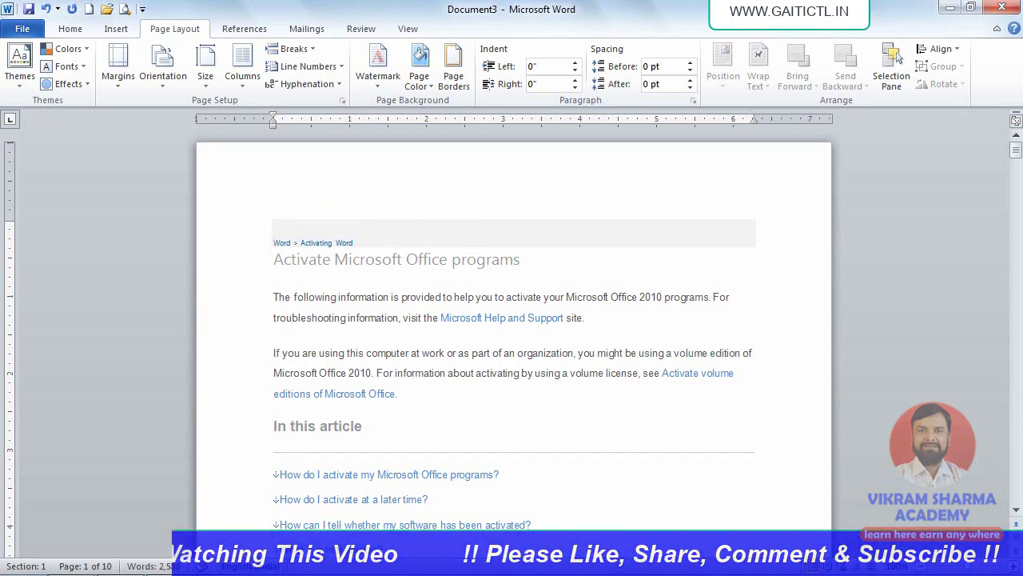
pyautogui.press('capslock')
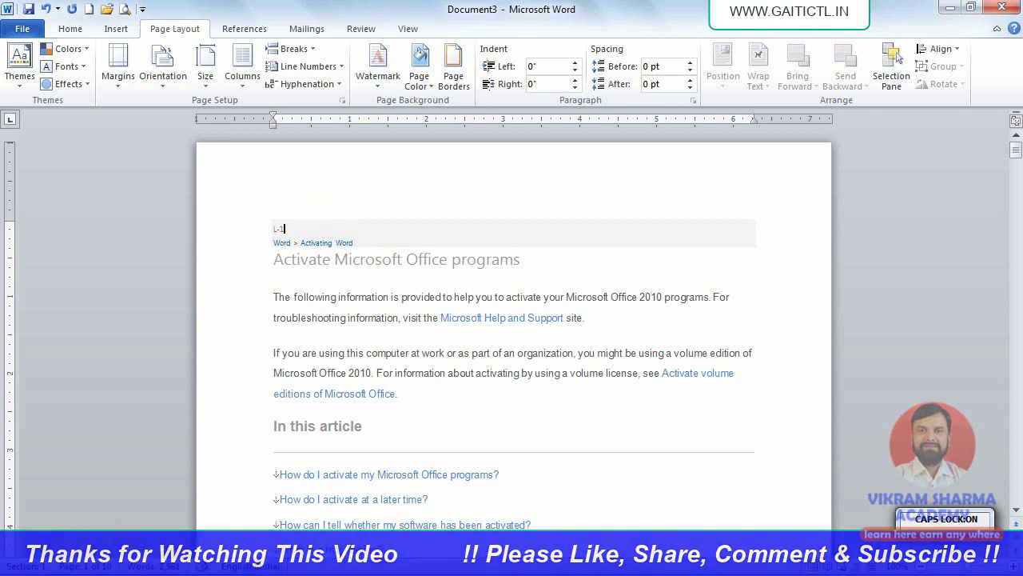
pyautogui.write('L-1 MS WORD')
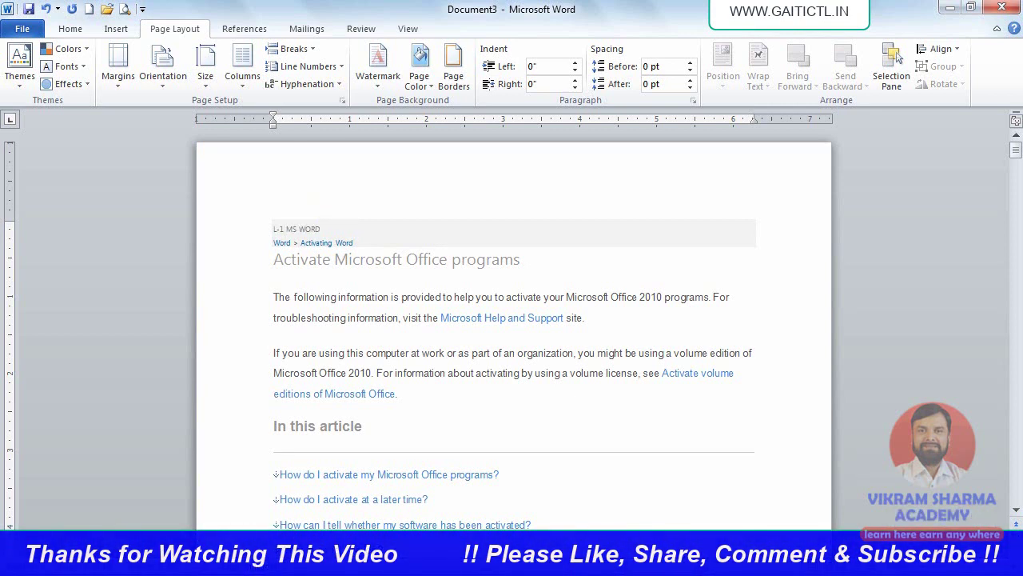
# Enlarge the text of the "L-1 MS WORD" line by four font size increments
pyautogui.hotkey('shift', 'Home')
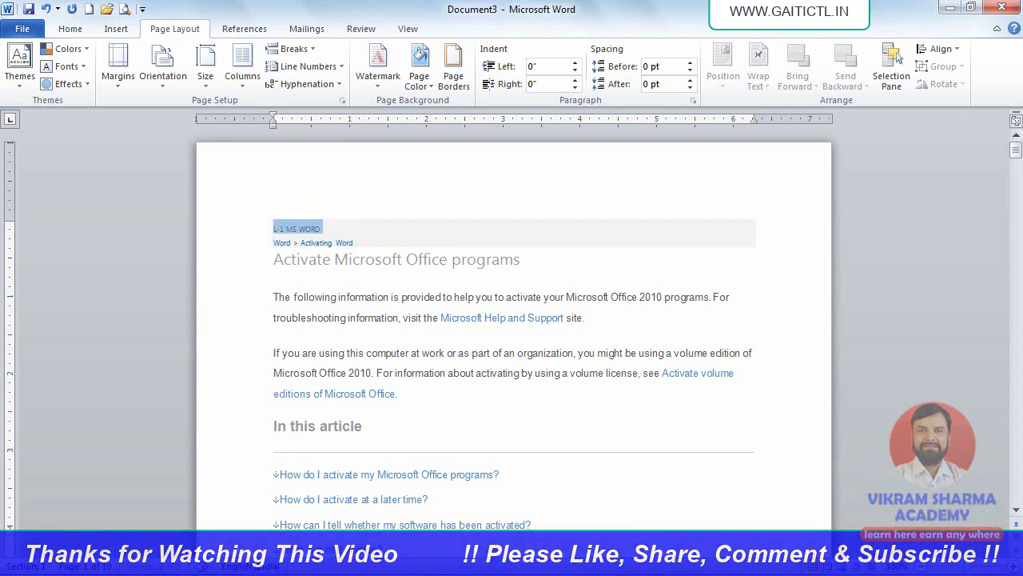
pyautogui.hotkey('ctrl', 'shift', '.')
pyautogui.hotkey('ctrl', 'shift', '.')
pyautogui.hotkey('ctrl', 'shift', '.')
pyautogui.hotkey('ctrl', 'shift', '.')
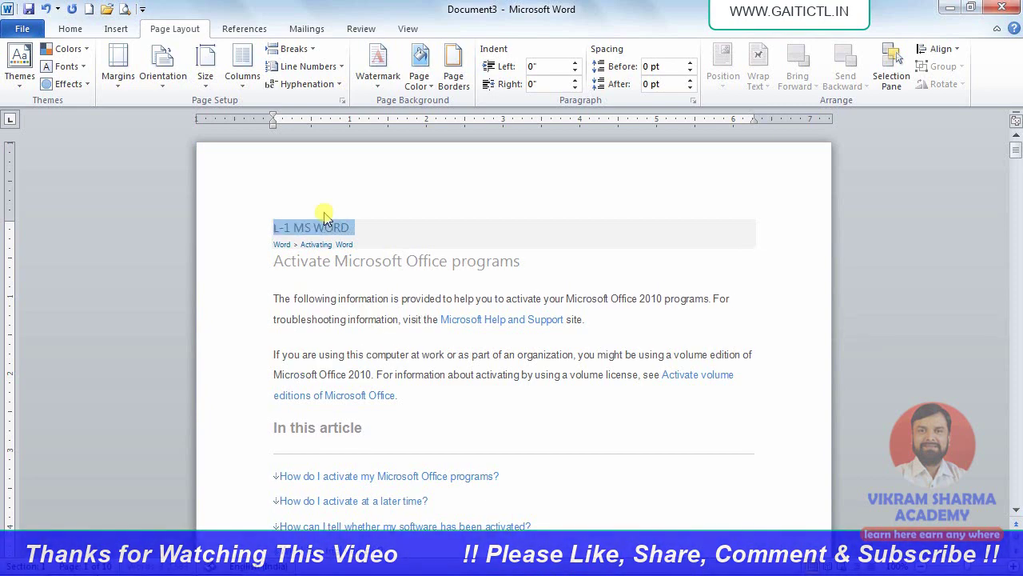
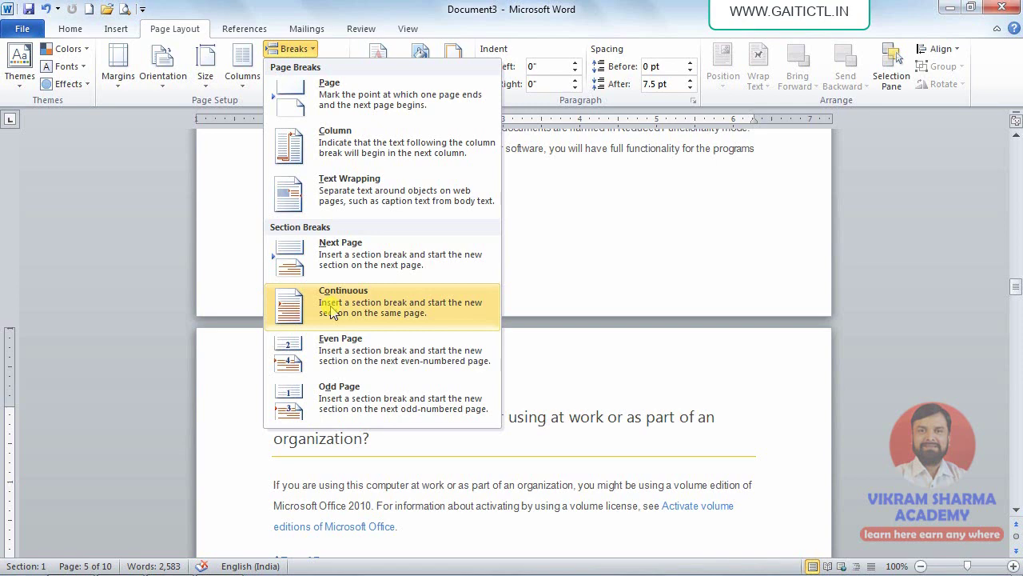
# Insert a continuous section break before "What if I am using this computer…" and add the line "L-2 MICROSOFT EXCEL" above that heading
pyautogui.click(331, 307)
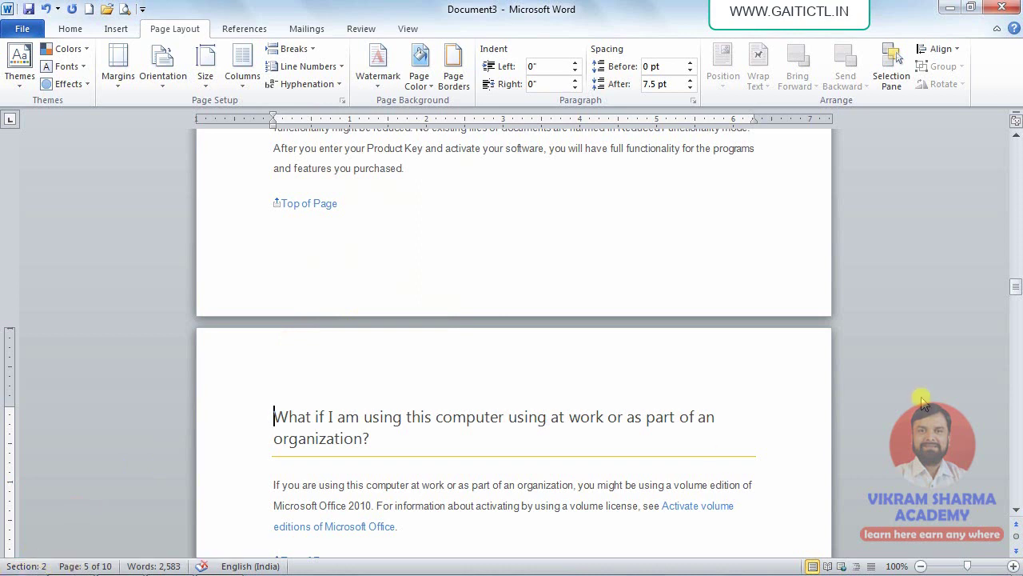
pyautogui.press('Return')
pyautogui.press('Up')
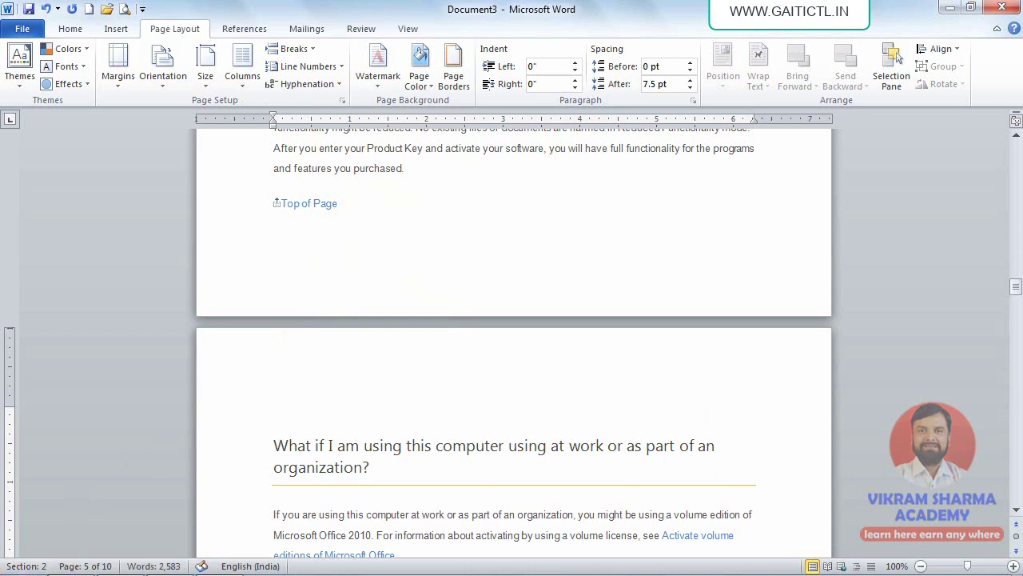
pyautogui.write('L-2 MICROSOFT ')
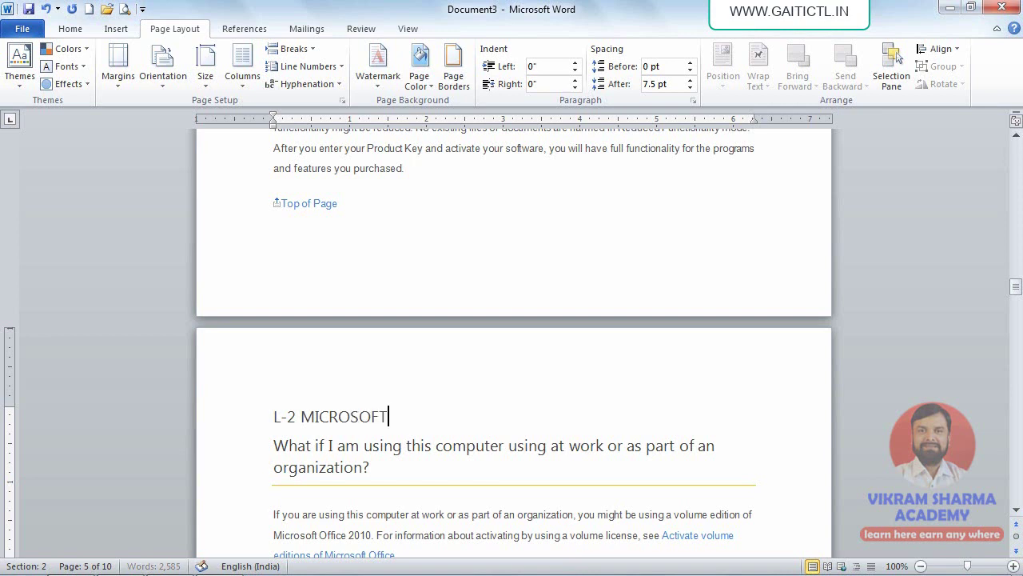
pyautogui.write('EXCEL')
# Apply the Heading 1 style to the "L-2 MICROSOFT EXCEL" line
pyautogui.hotkey('shift', 'Home')
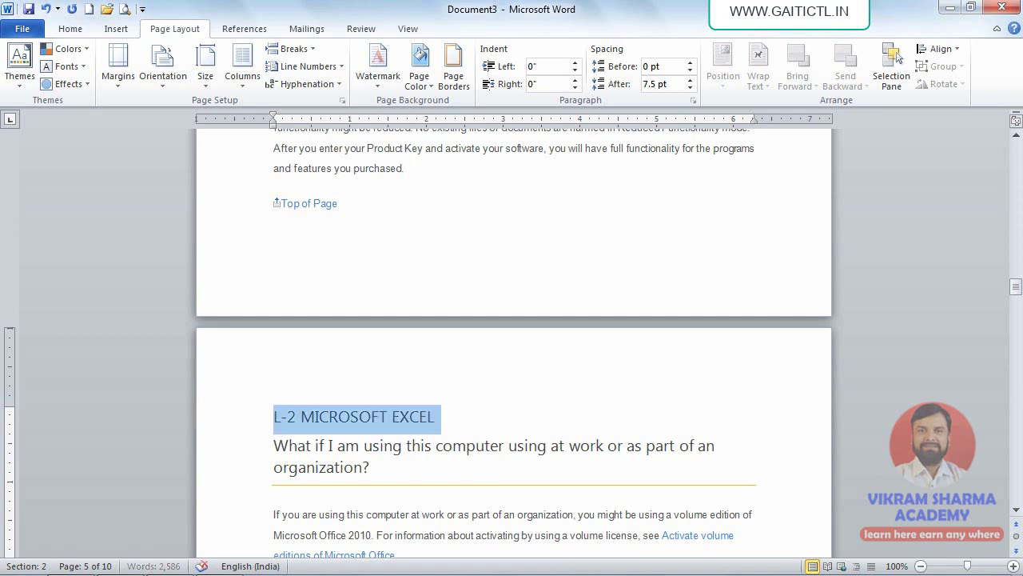
pyautogui.click(71, 31)
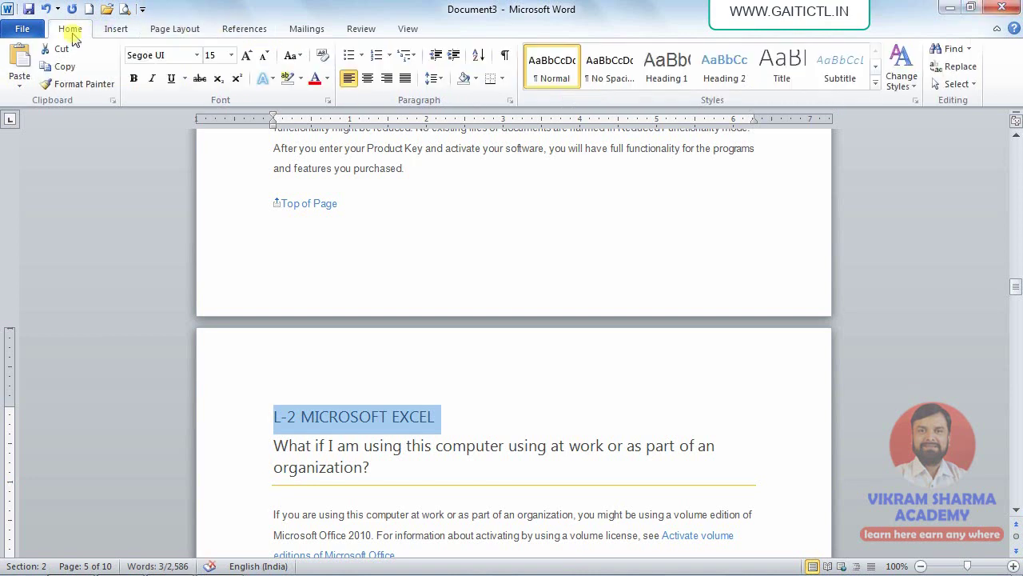
pyautogui.click(667, 67)
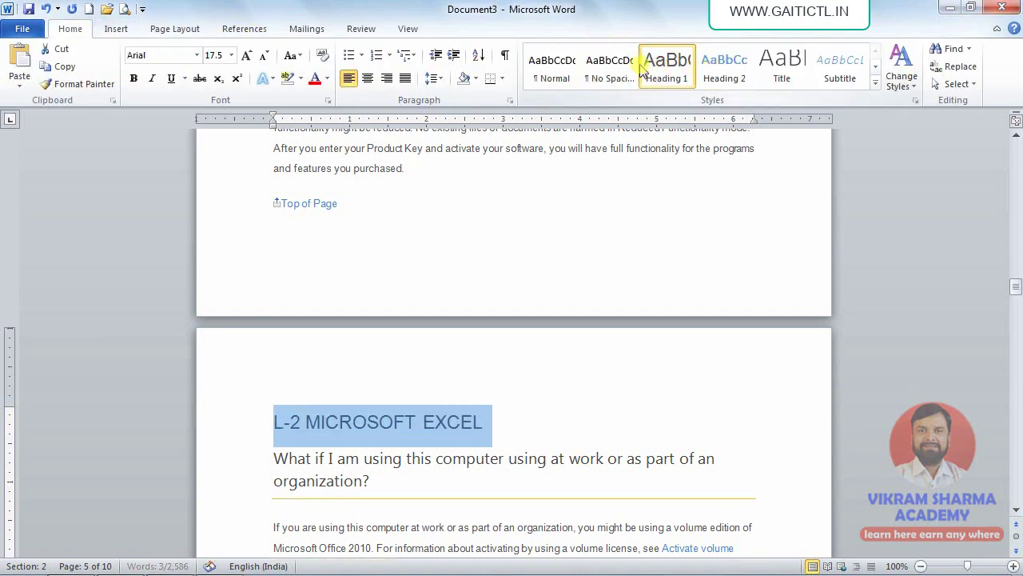
pyautogui.click(534, 413)
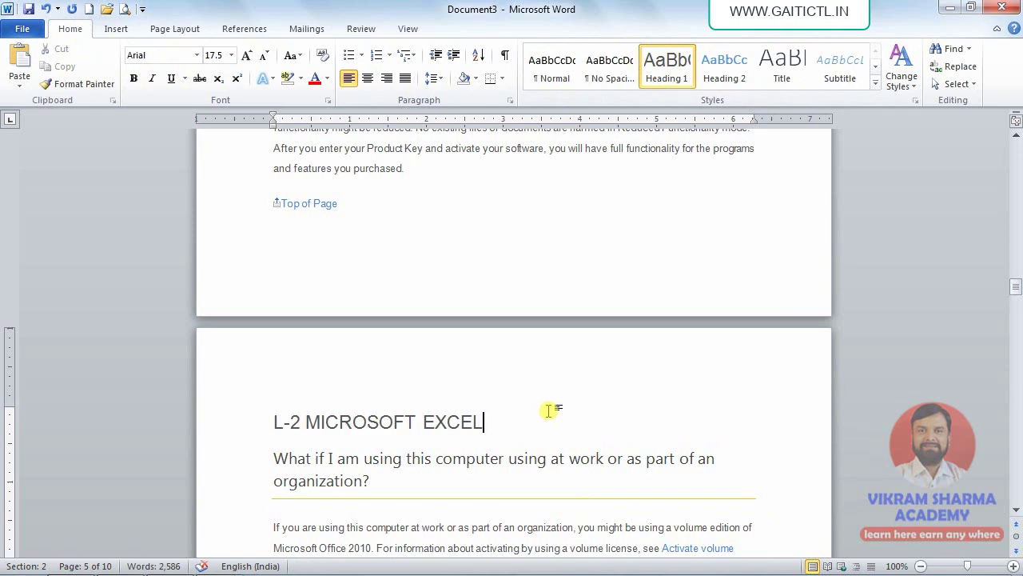
# Remove the bullet and indent from the "Windows 7" item under the supported operating systems, keeping it as its own paragraph
pyautogui.scroll(-10, 552, 413)
pyautogui.scroll(-20, 554, 413)
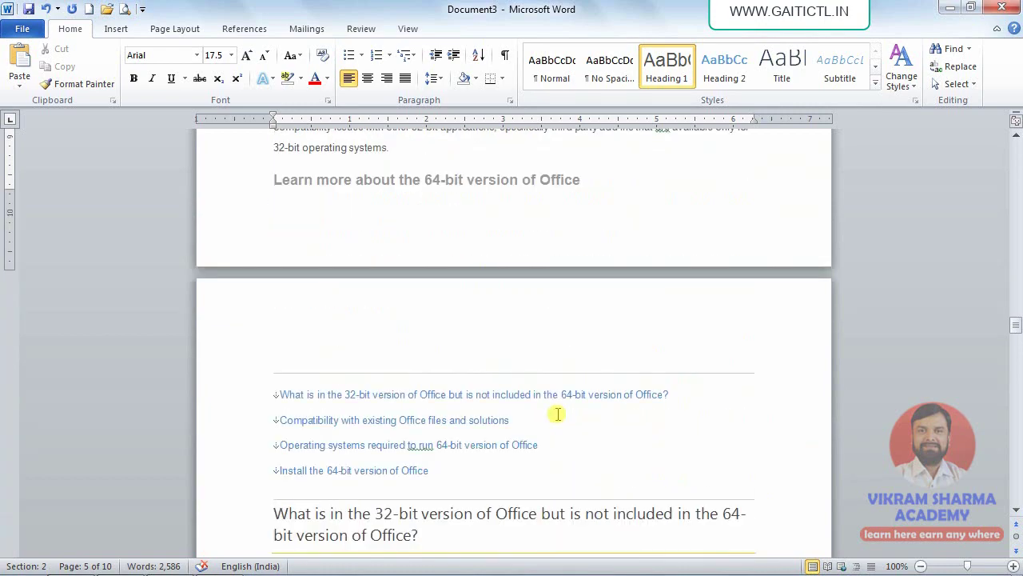
pyautogui.scroll(-20, 564, 412)
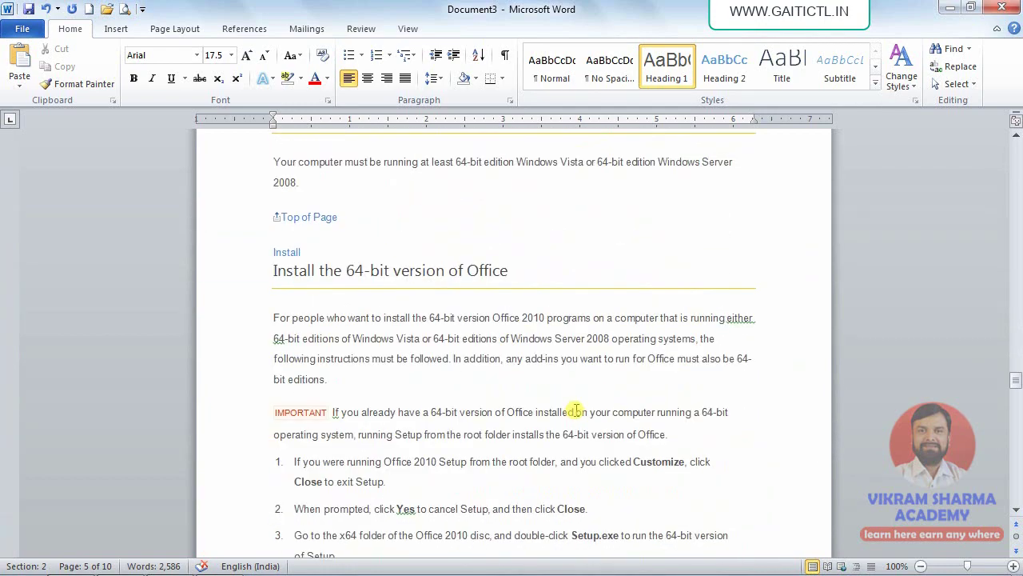
pyautogui.scroll(-7, 582, 416)
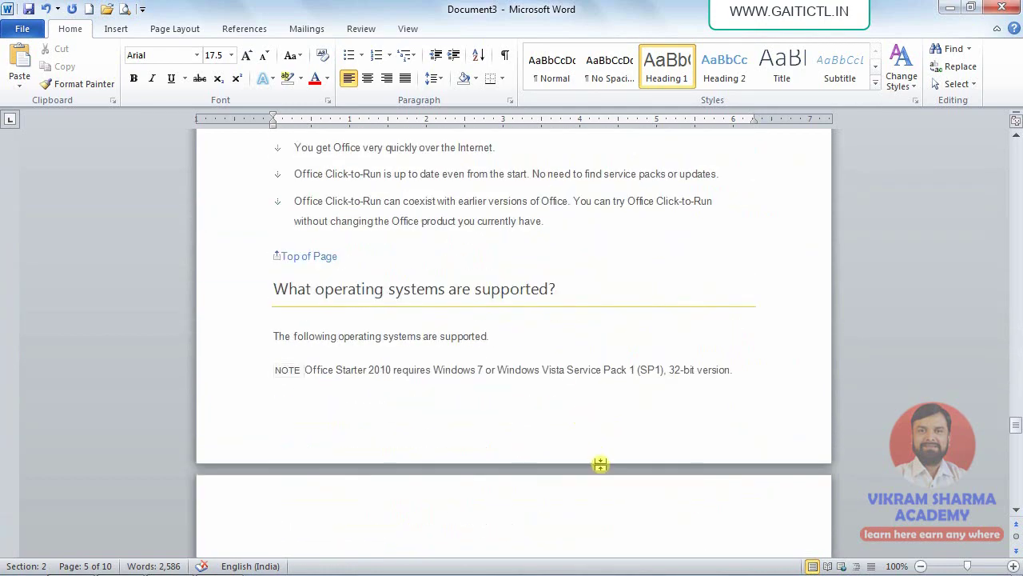
pyautogui.scroll(-2, 484, 486)
pyautogui.click(281, 453)
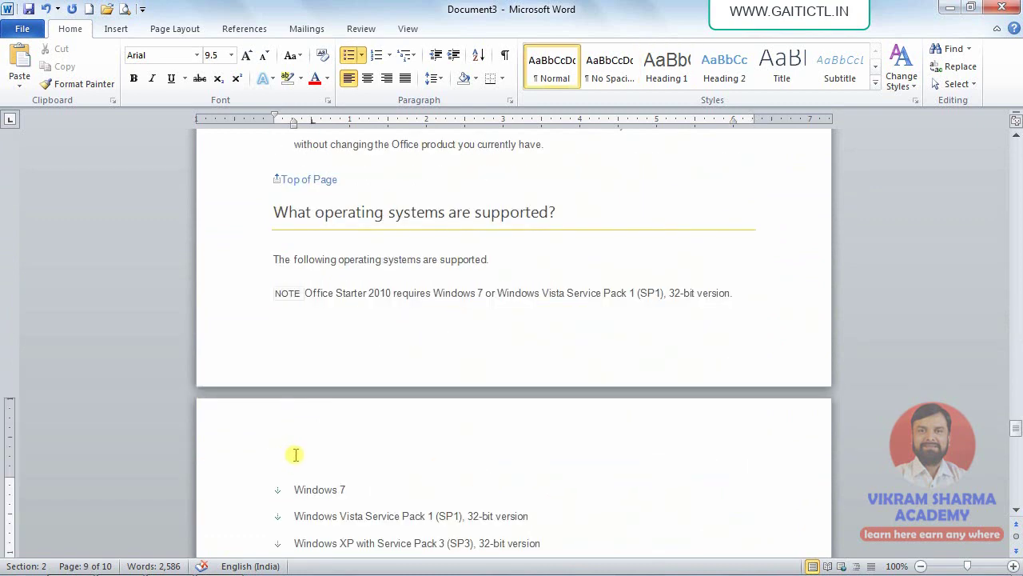
pyautogui.press('BackSpace')
pyautogui.press('BackSpace')
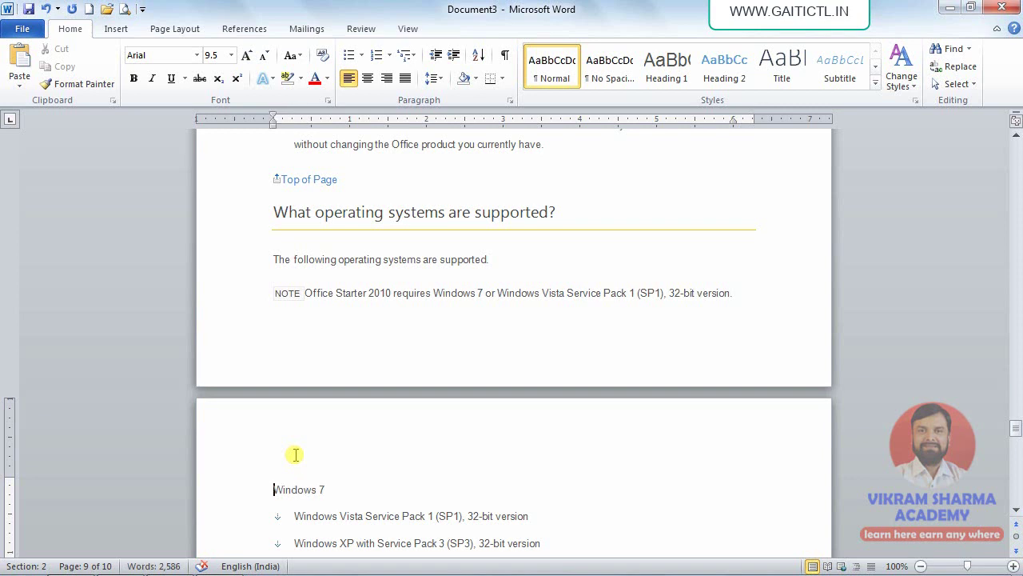
pyautogui.press('BackSpace')
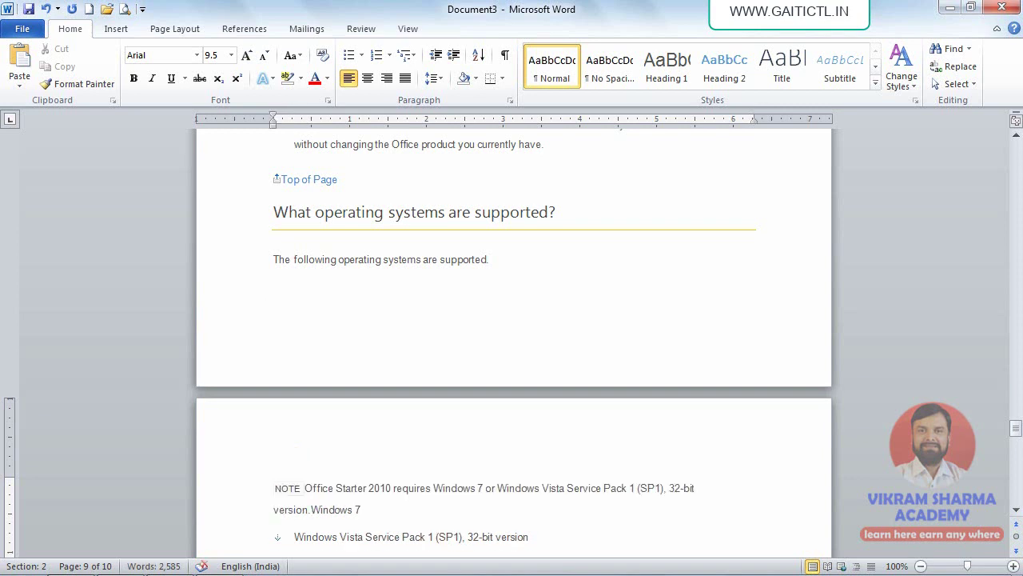
pyautogui.hotkey('ctrl', 'z')
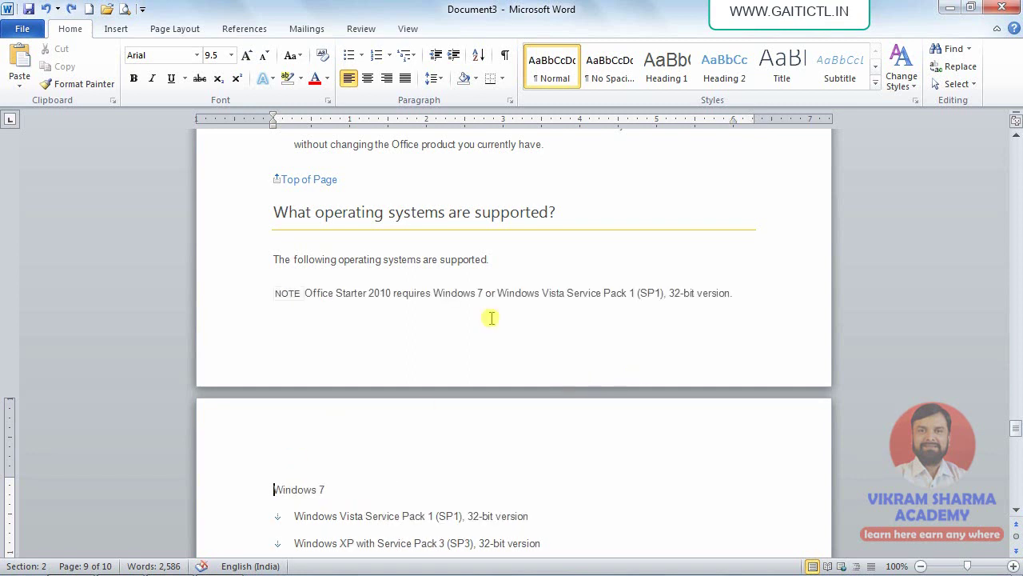
# Insert a continuous section break directly before the "Windows 7" line
pyautogui.click(116, 31)
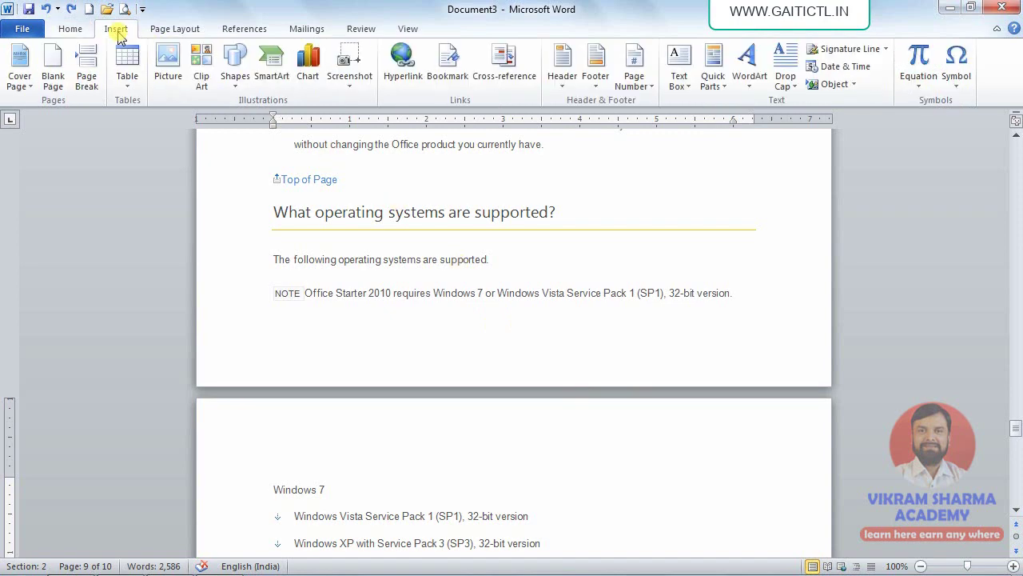
pyautogui.click(157, 30)
pyautogui.click(293, 49)
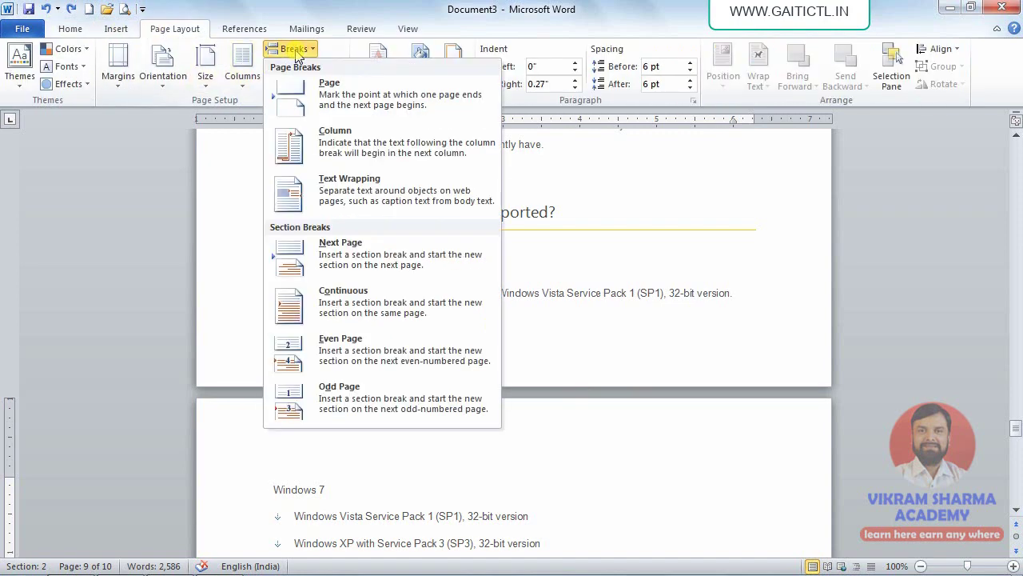
pyautogui.click(291, 299)
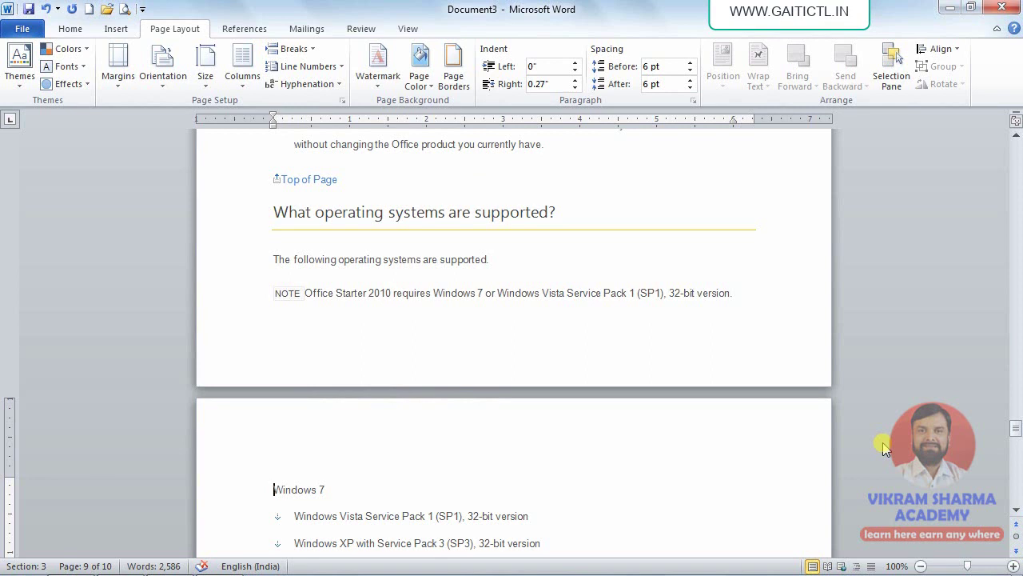
# Apply the Heading 1 style to the "Windows 7" line and prefix it with "L-3"
pyautogui.hotkey('shift', 'Down')
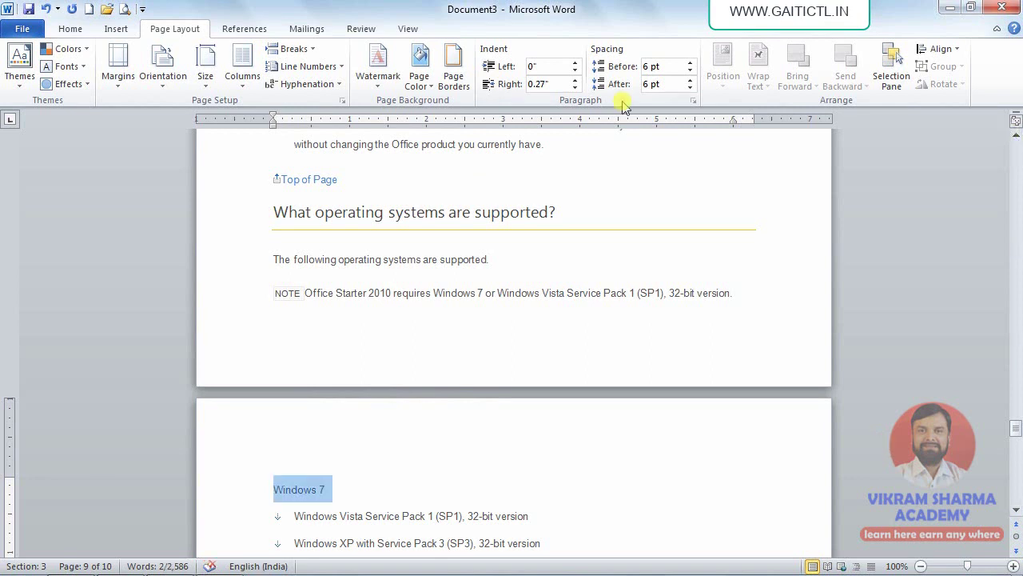
pyautogui.click(71, 28)
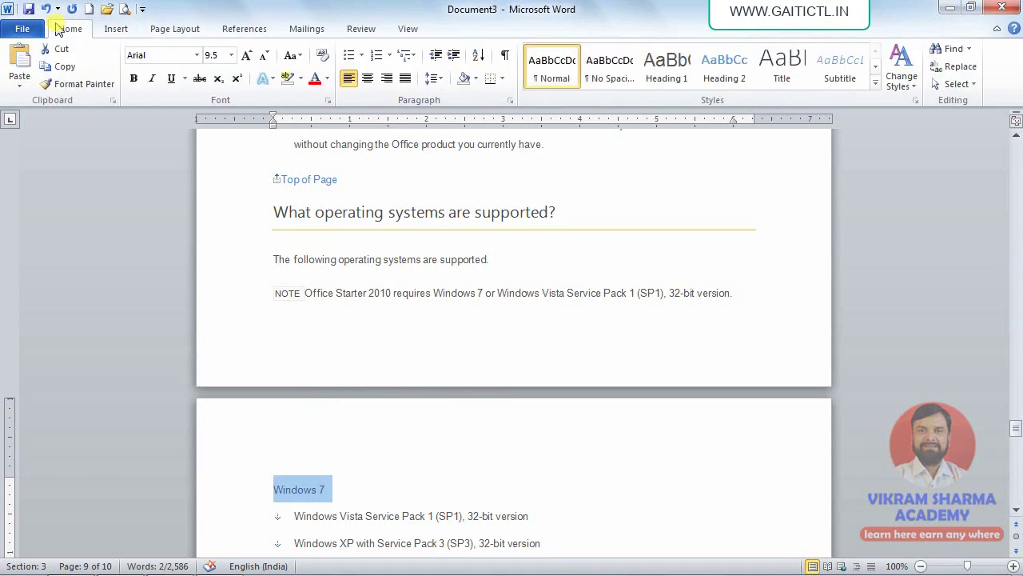
pyautogui.click(663, 71)
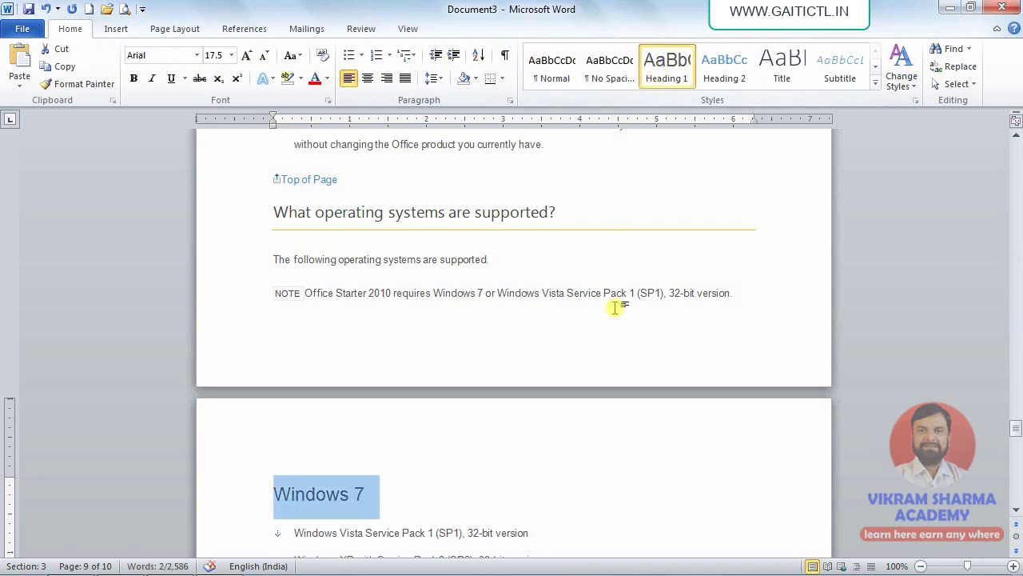
pyautogui.press('Left')
pyautogui.write('L-3')
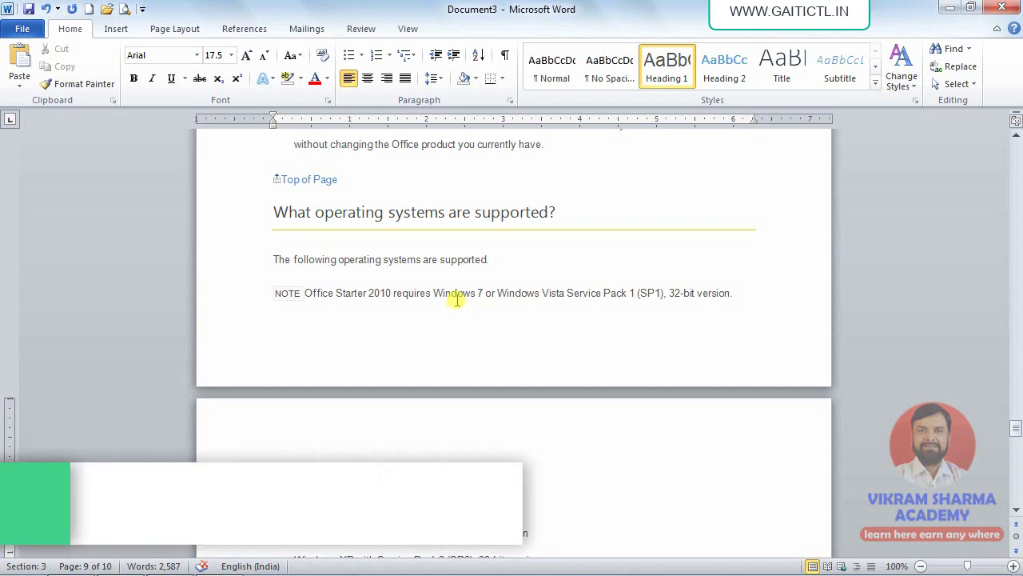
# Open the Section 1 header on page 1 for editing and set its distance from the top to 0.4"
pyautogui.scroll(-2, 456, 299)
pyautogui.scroll(10, 520, 299)
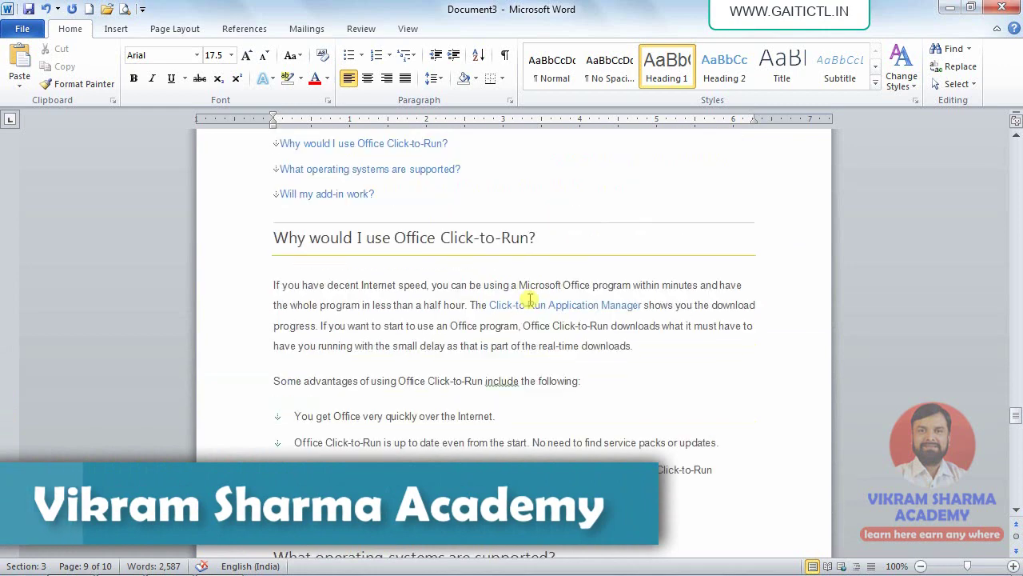
pyautogui.scroll(6, 530, 299)
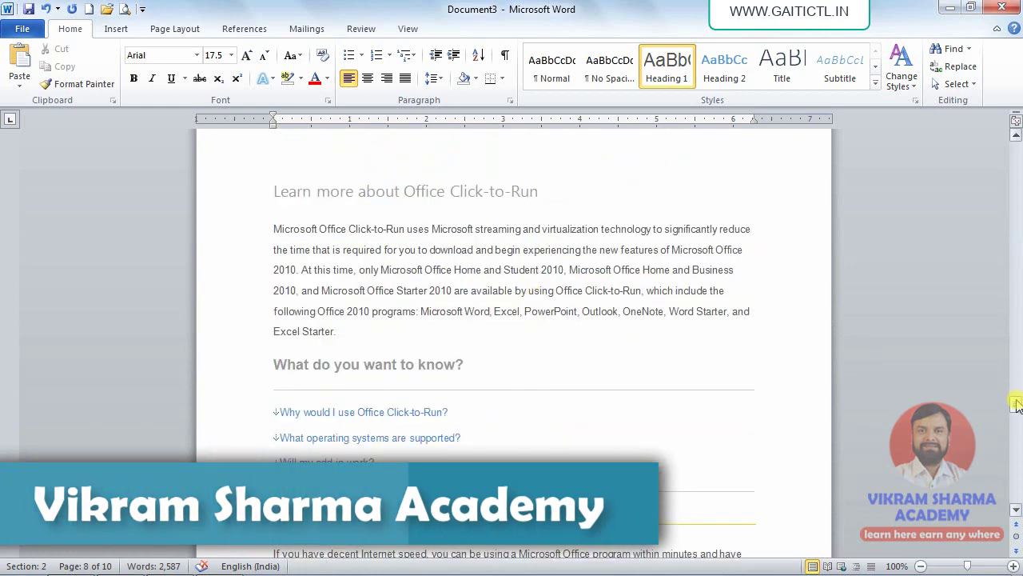
pyautogui.moveTo(1016, 405); pyautogui.dragTo(1015, 150)
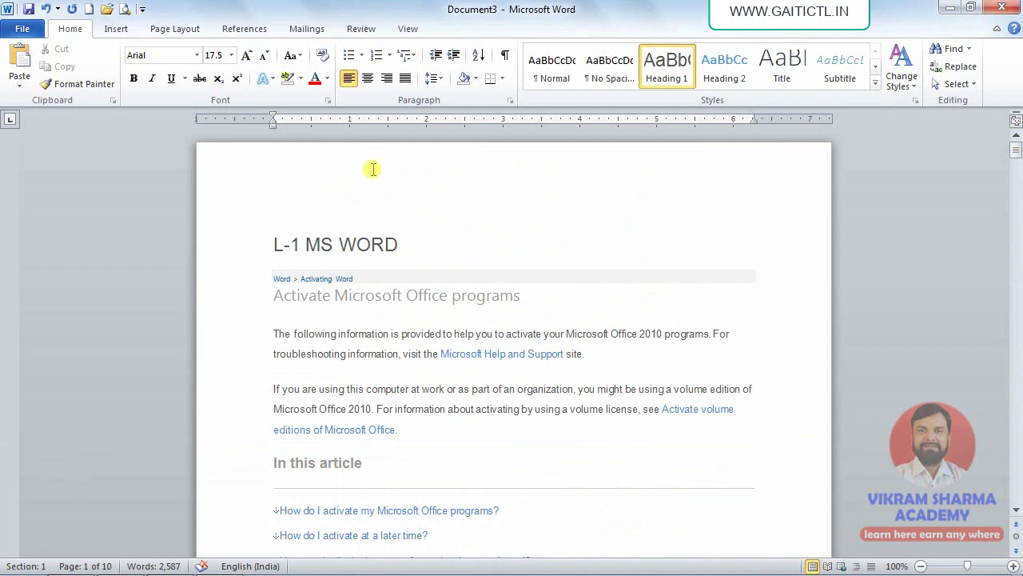
pyautogui.doubleClick(372, 167)
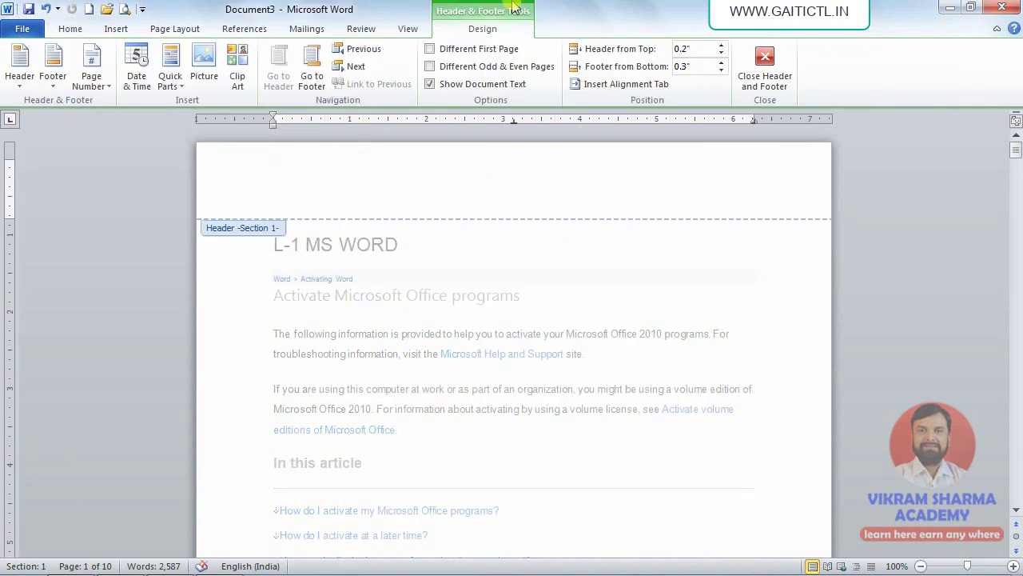
pyautogui.click(721, 45)
pyautogui.click(721, 46)
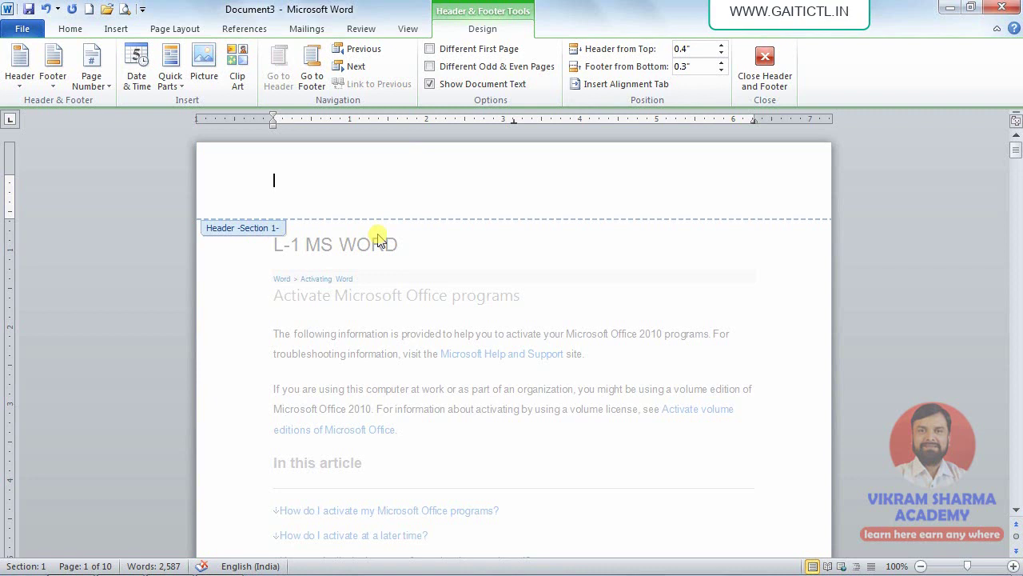
# Enter "MICROSOFT WORD TRAINING" in the Section 1 header and insert a Plain Number page number at the right tab stop
pyautogui.write('MICROSOFT')
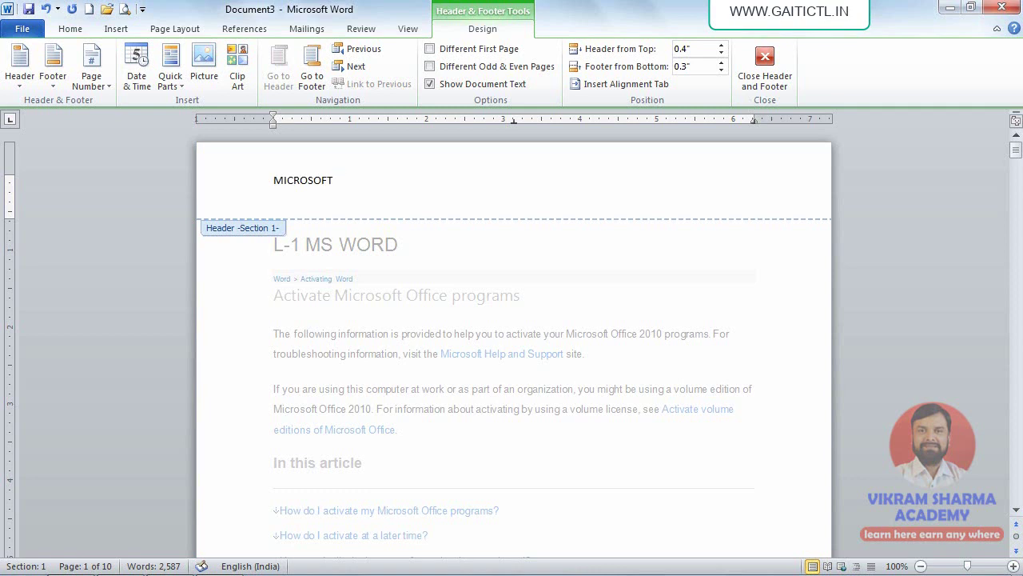
pyautogui.write(' WORD TRAINING')
pyautogui.press('Tab')
pyautogui.press('Tab')
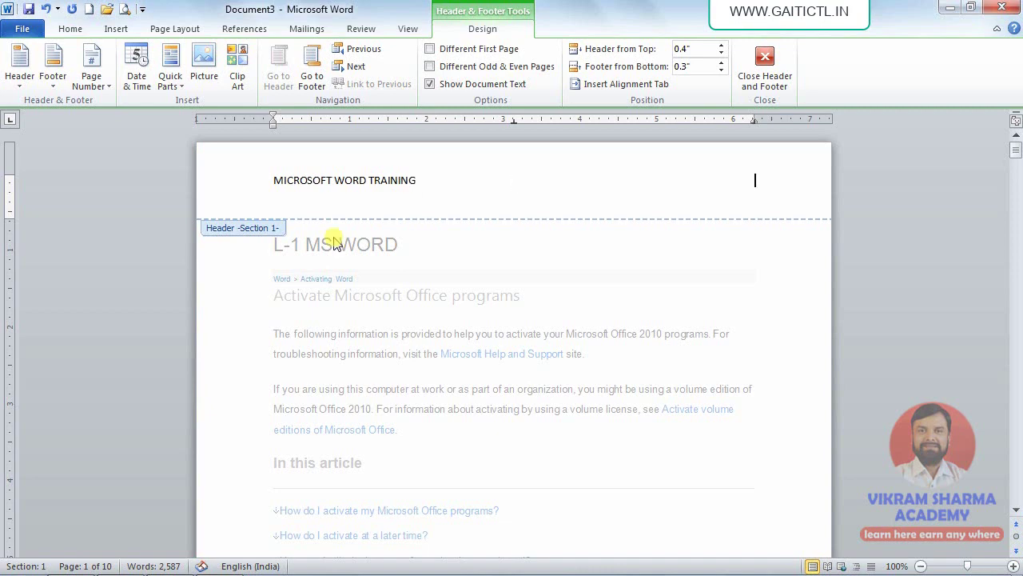
pyautogui.click(91, 80)
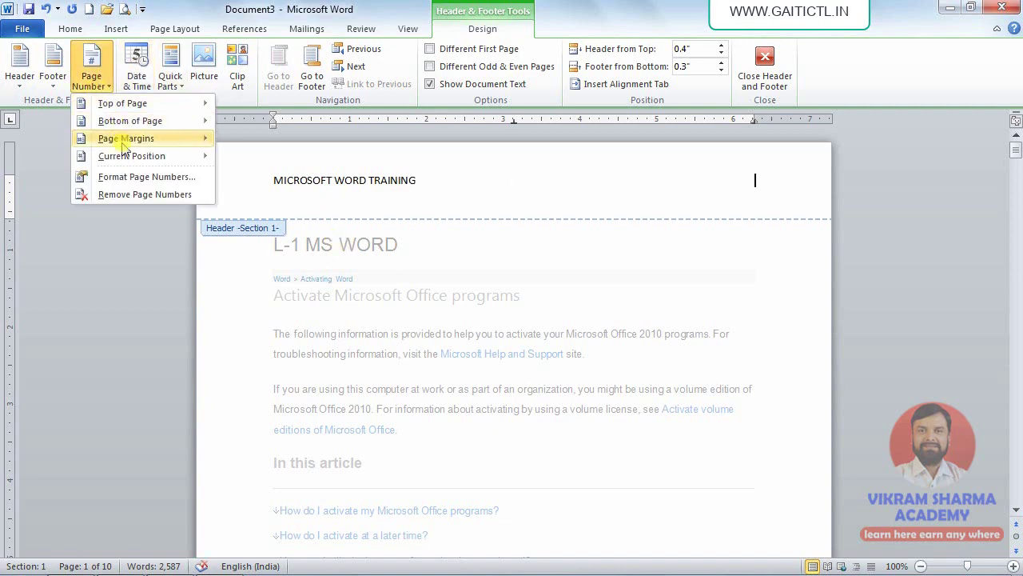
pyautogui.moveTo(124, 140)
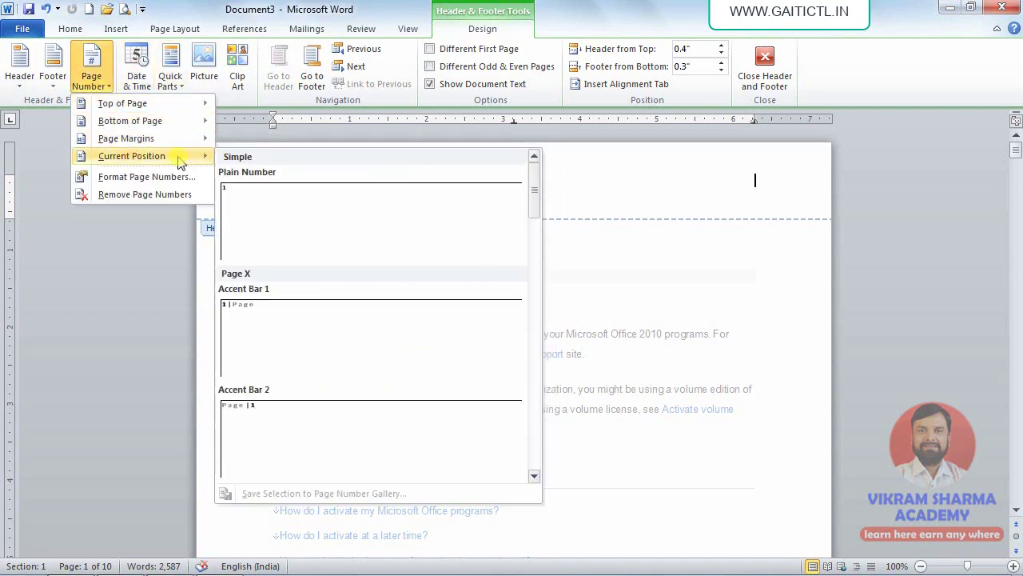
pyautogui.click(237, 202)
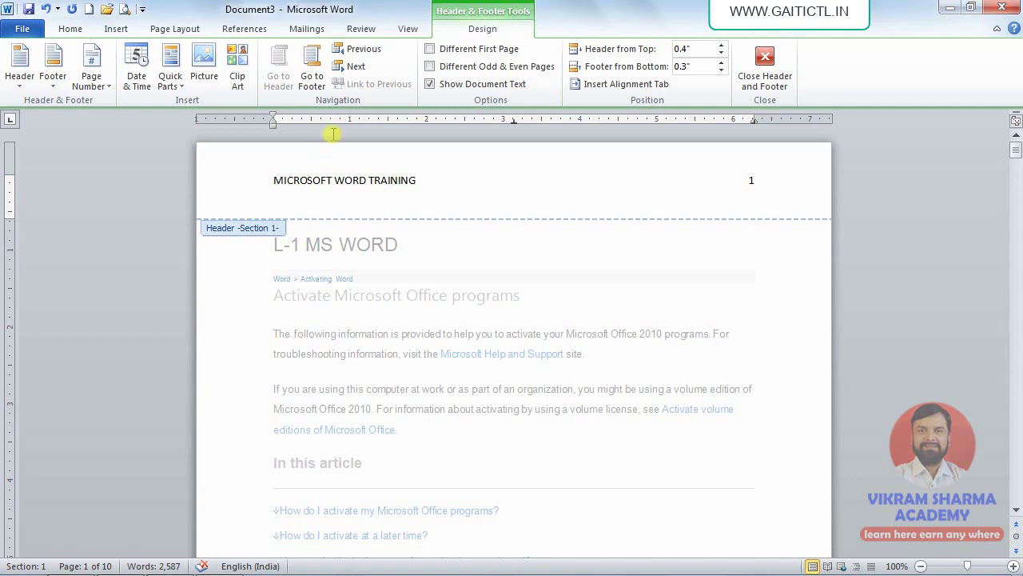
# Unlink the Section 2 header from the previous section and set its distance from the top to 0.5"
pyautogui.click(356, 67)
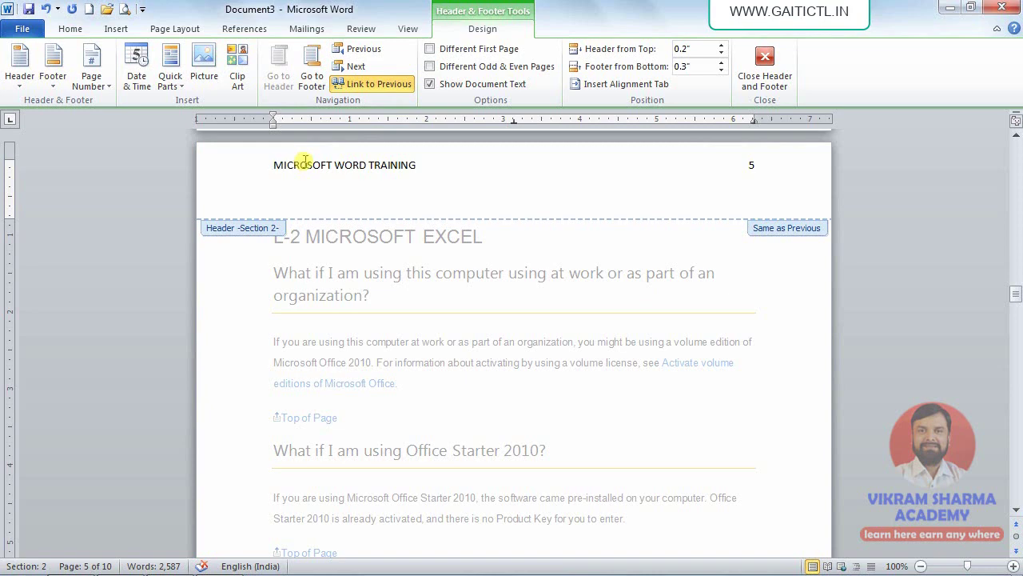
pyautogui.click(365, 90)
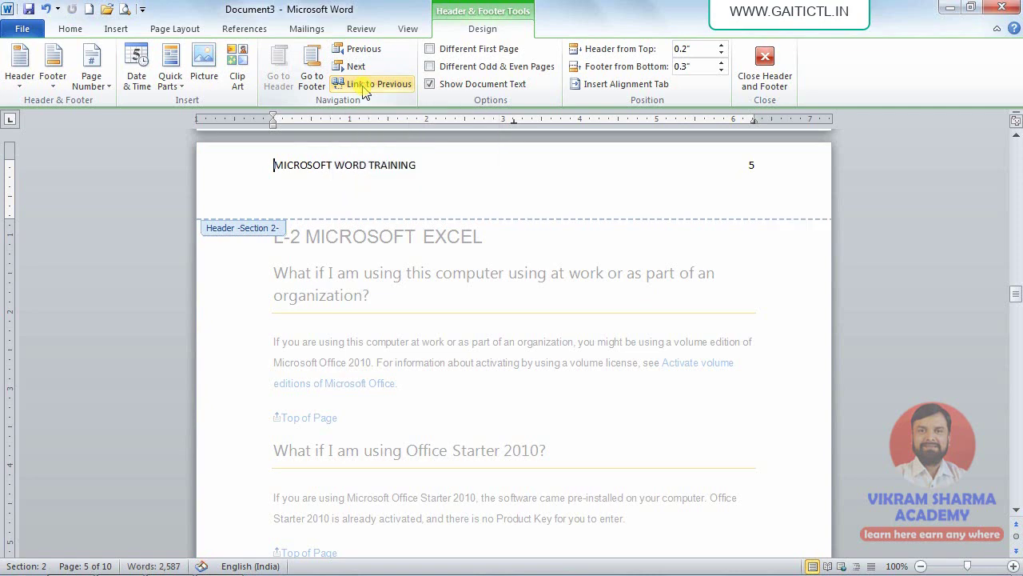
pyautogui.click(722, 48)
pyautogui.click(722, 48)
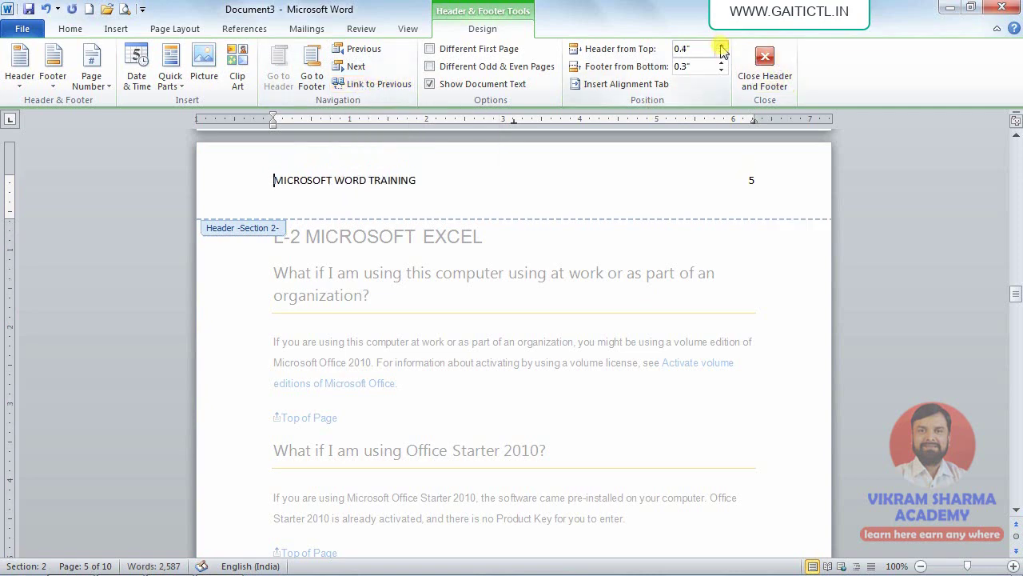
pyautogui.click(721, 48)
# Replace the word "WORD" with "EXCEL" in the Section 2 header text
pyautogui.doubleClick(344, 188)
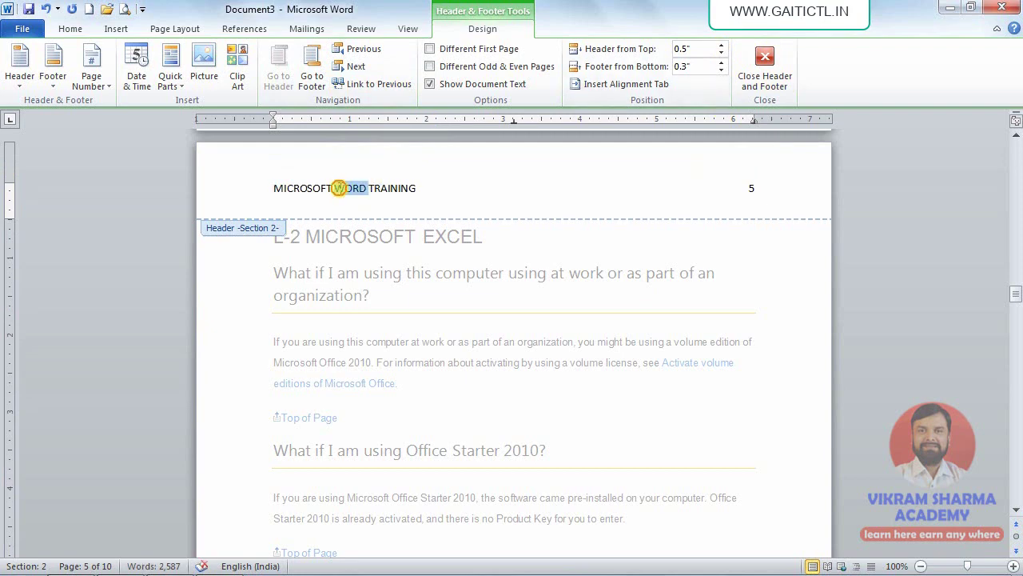
pyautogui.write('XCEL')
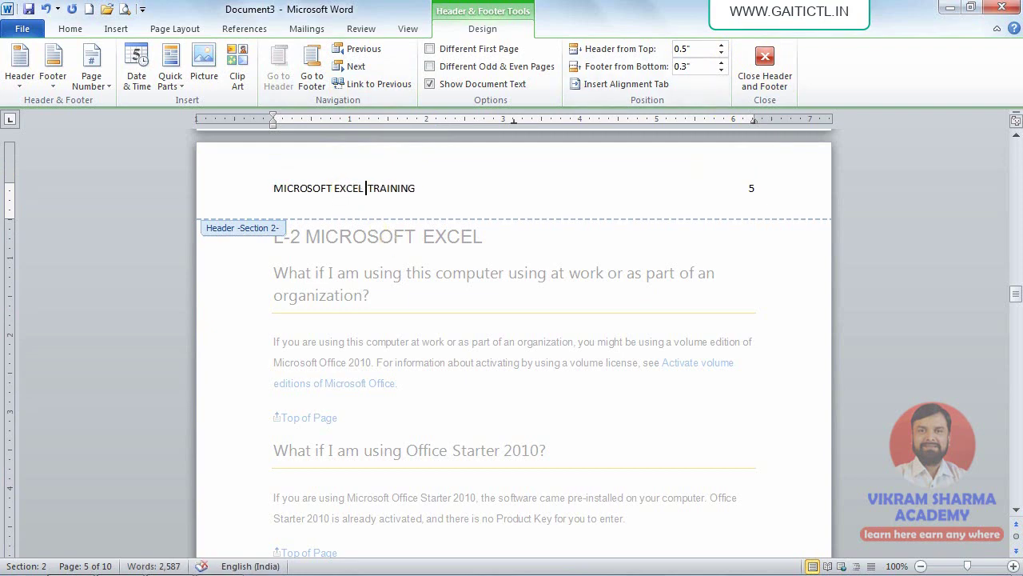
# Give the whole Section 2 header line yellow shading and red text, and correct the flagged extra space before "TRAINING"
pyautogui.hotkey('ctrl', 'a')
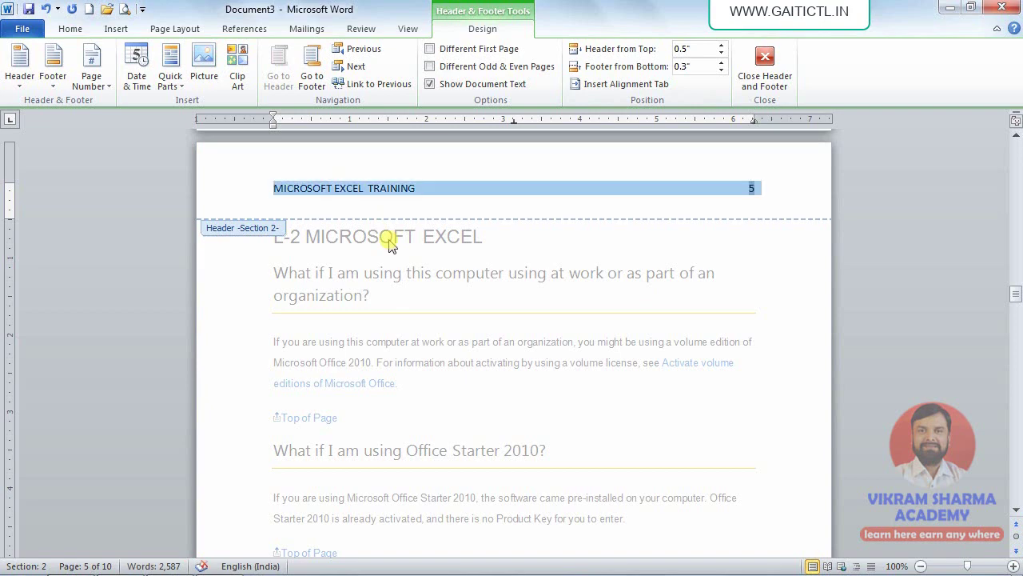
pyautogui.click(69, 29)
pyautogui.click(302, 78)
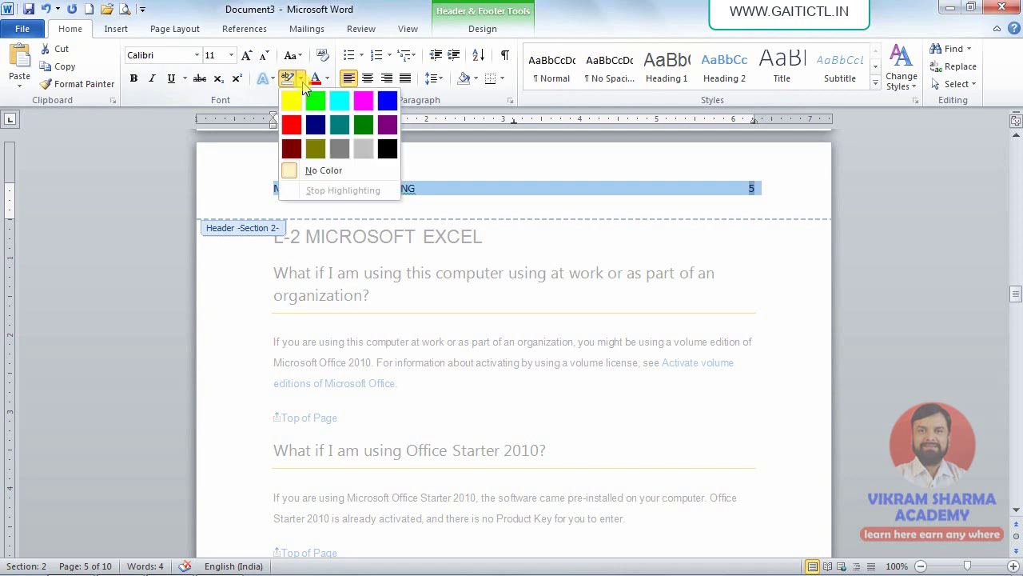
pyautogui.click(475, 78)
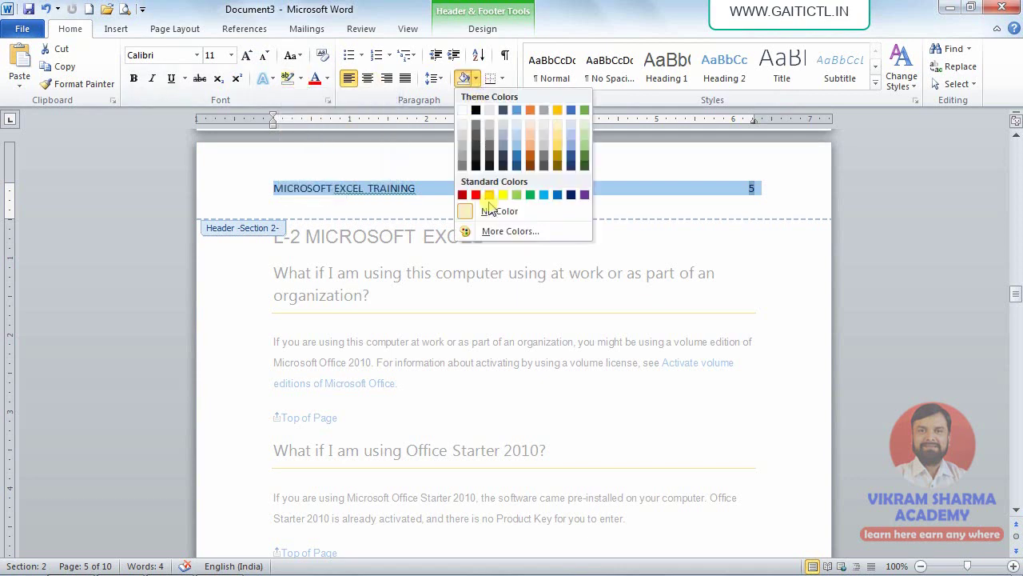
pyautogui.click(516, 195)
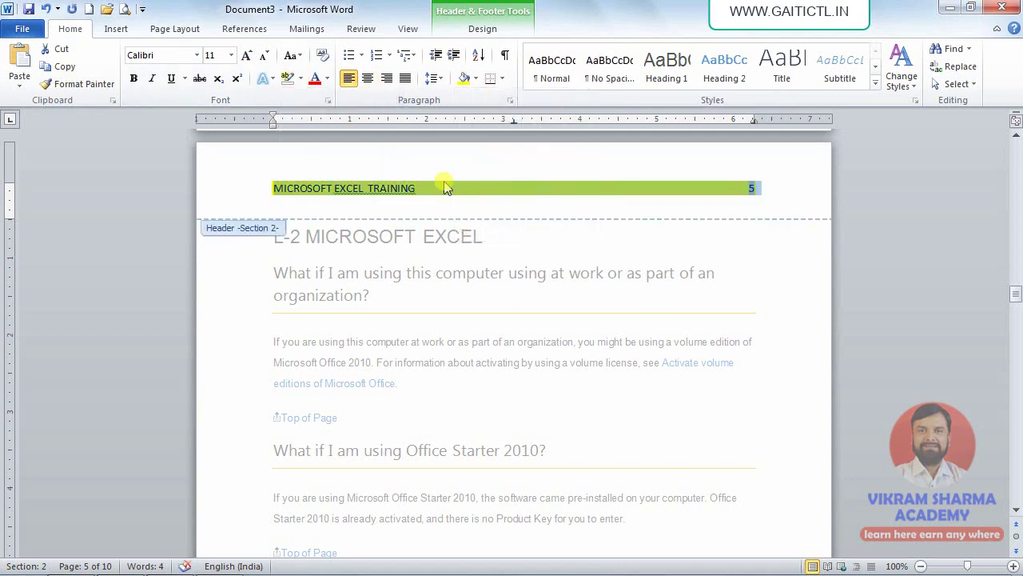
pyautogui.click(314, 77)
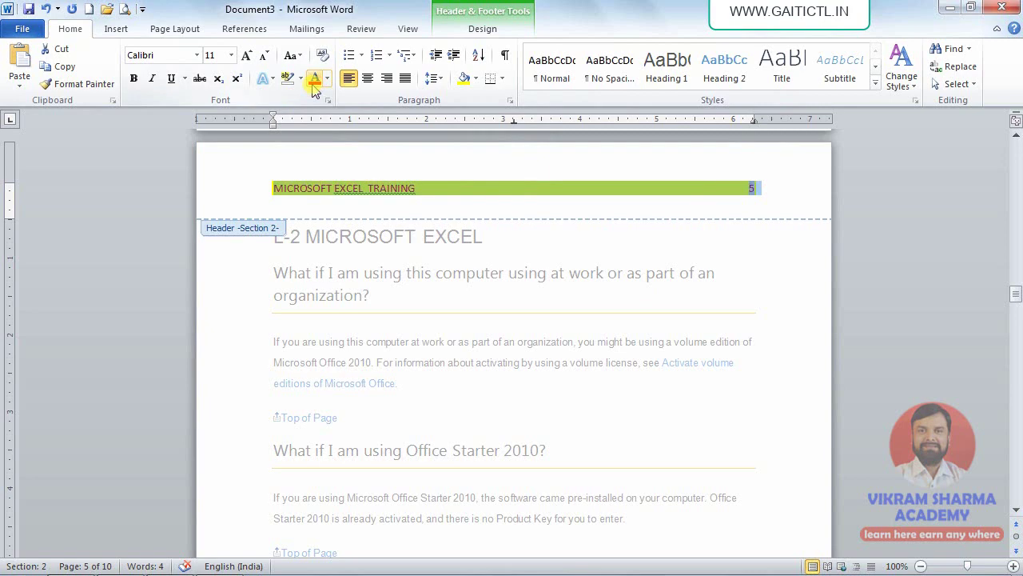
pyautogui.click(466, 188)
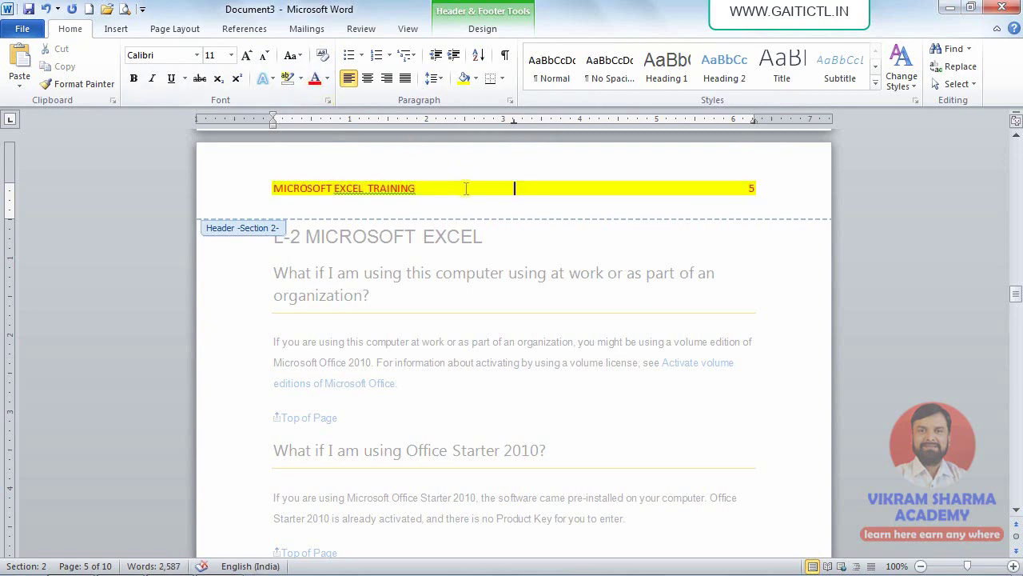
pyautogui.rightClick(347, 192)
pyautogui.click(407, 204)
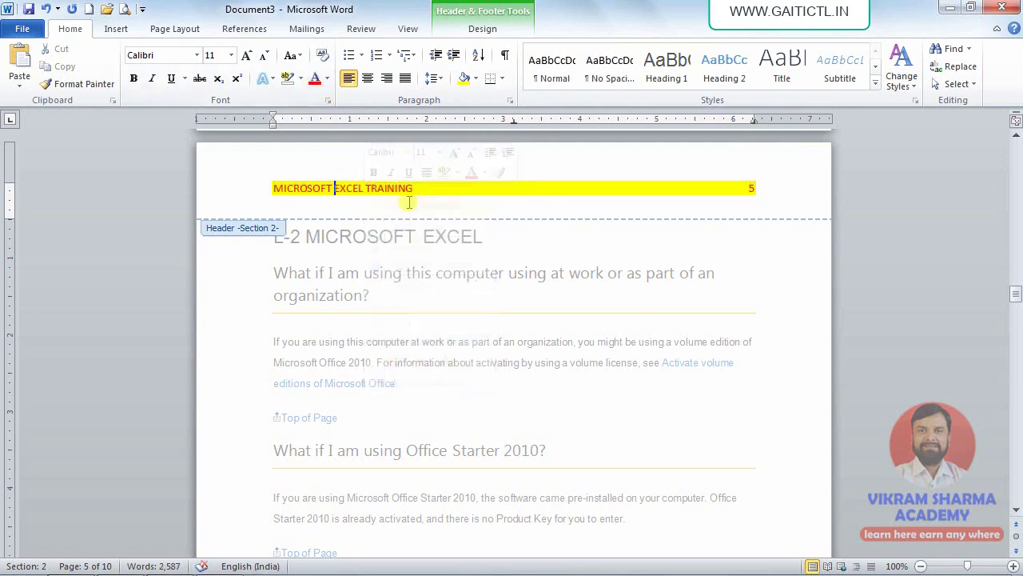
# Unlink the Section 3 header from the previous section and set its distance from the top to 0.4"
pyautogui.click(497, 33)
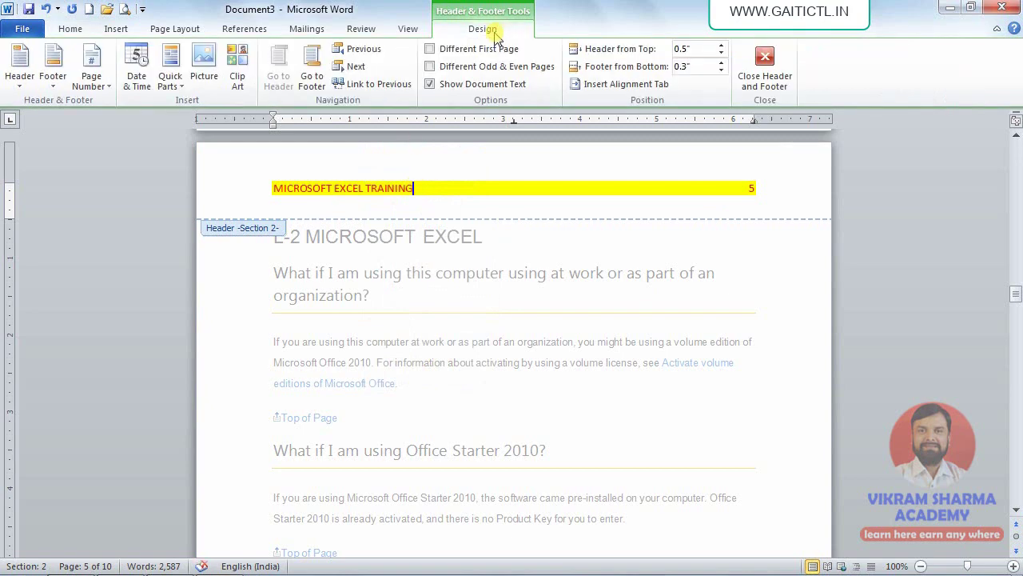
pyautogui.click(357, 69)
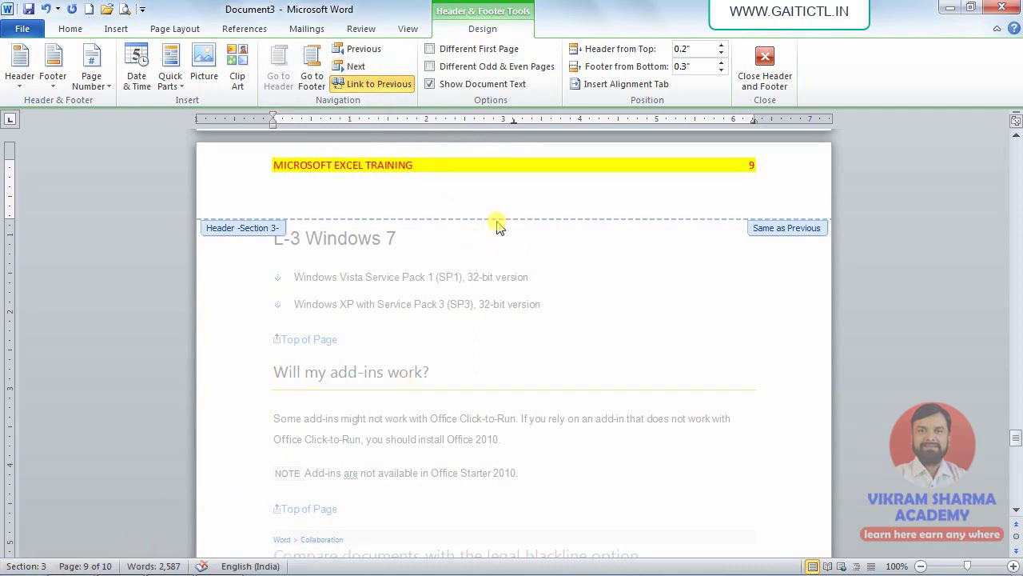
pyautogui.click(372, 88)
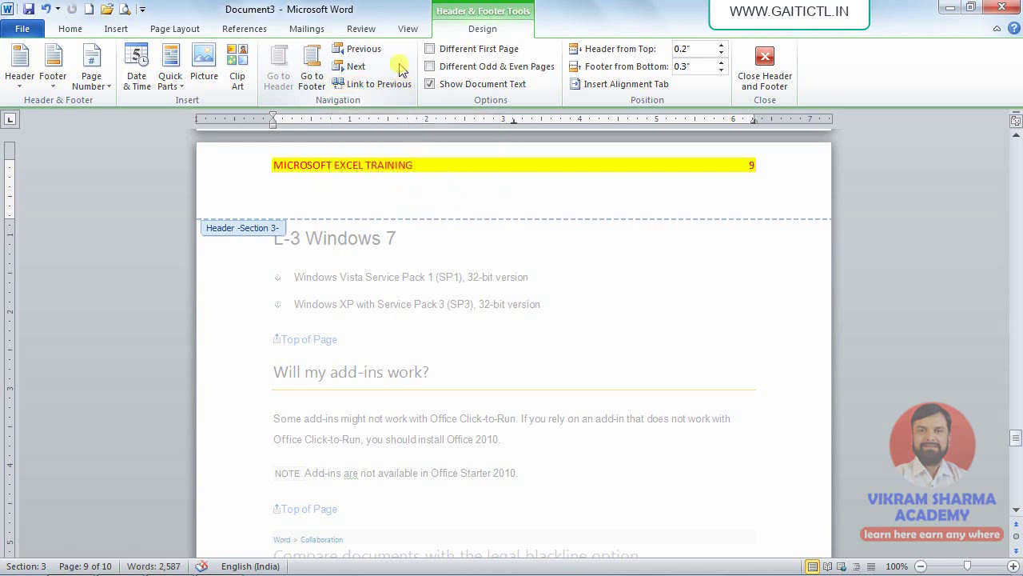
pyautogui.click(722, 46)
pyautogui.click(722, 45)
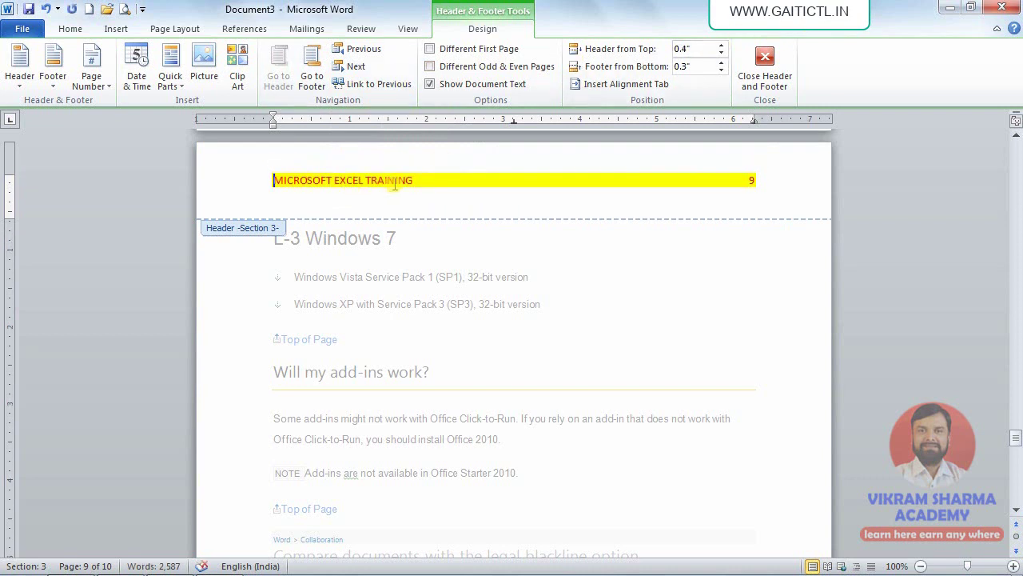
# Replace "EXCEL TRAINING" with "WINDOWS 7 TRAINING" in the Section 3 header
pyautogui.moveTo(416, 179); pyautogui.dragTo(334, 179)
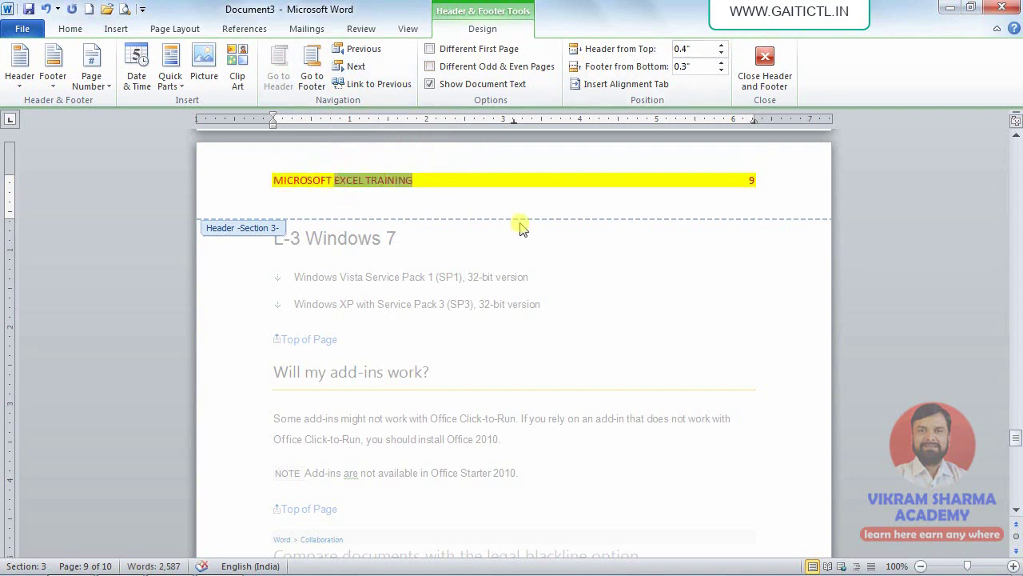
pyautogui.write('WINDOWS 7')
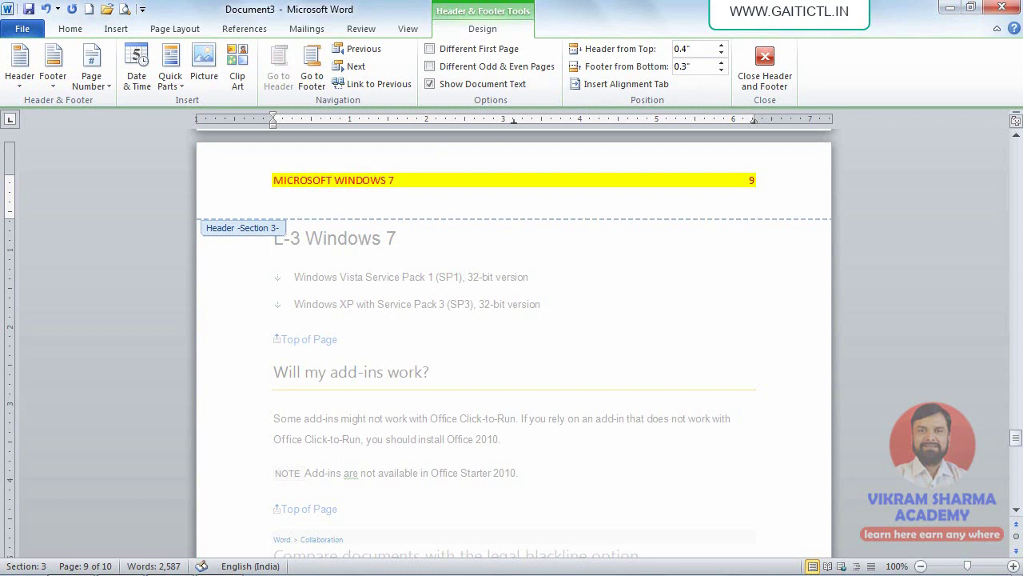
pyautogui.write('TRAINING')
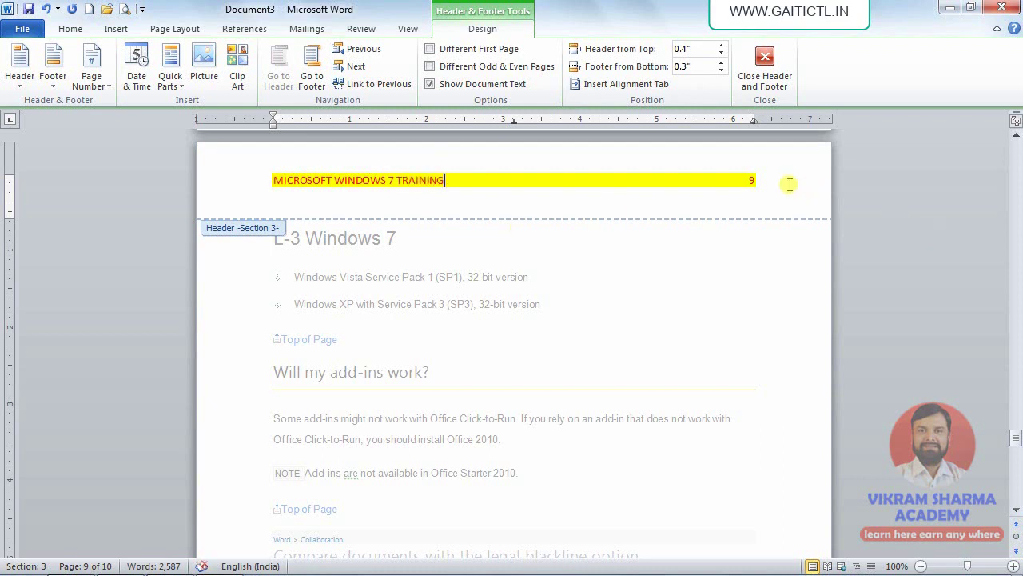
# Change the shading of the whole Section 3 header line to green
pyautogui.moveTo(788, 187); pyautogui.dragTo(290, 163)
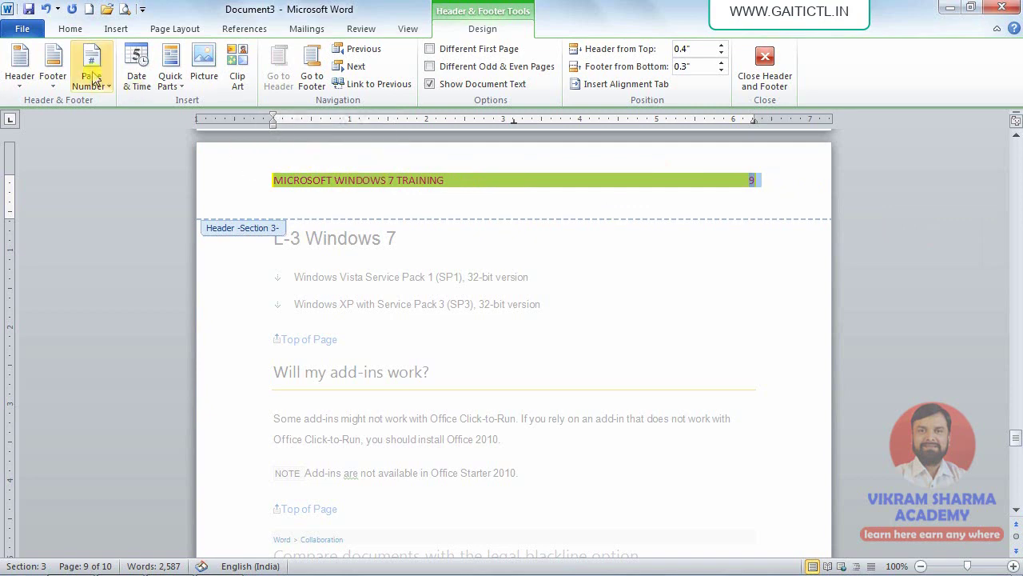
pyautogui.click(70, 29)
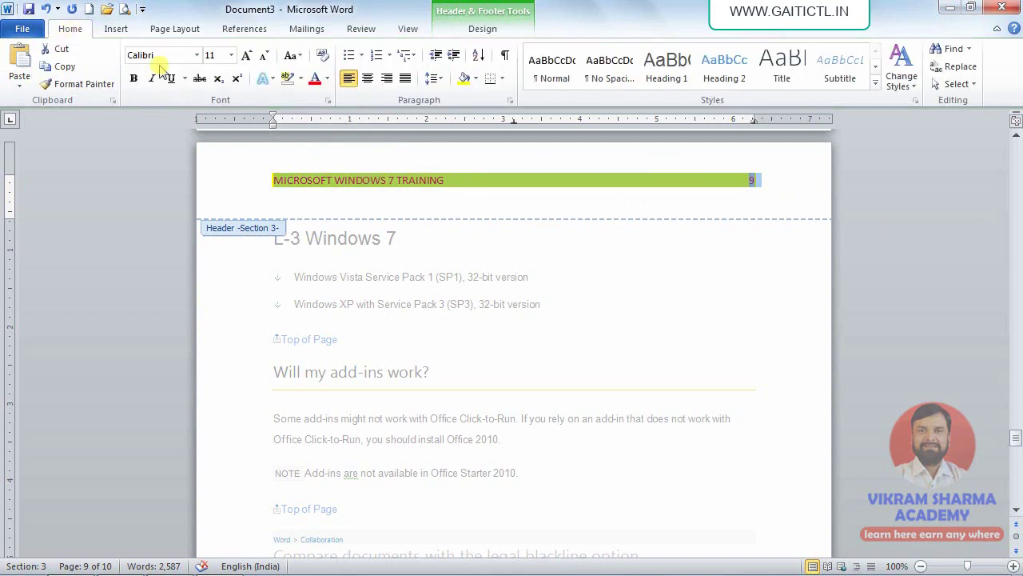
pyautogui.click(476, 78)
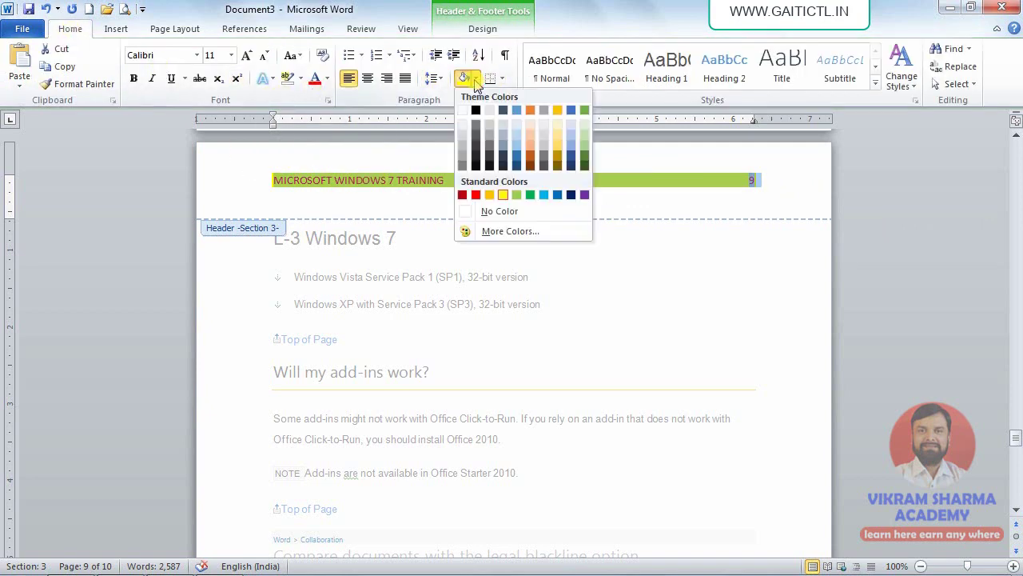
pyautogui.click(530, 194)
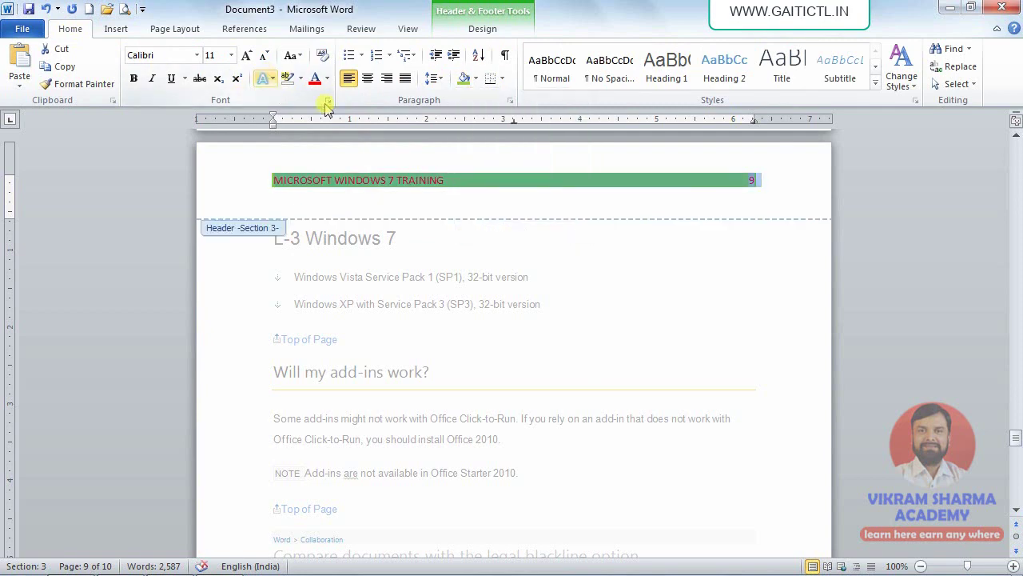
# Enter the centred text "GAIT ICTL" in the Section 3 footer
pyautogui.click(470, 30)
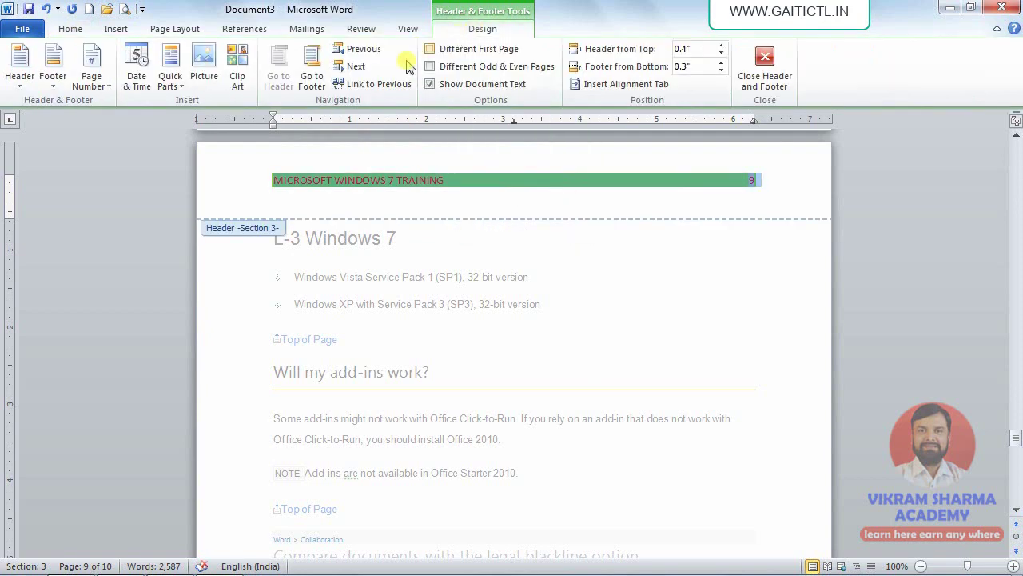
pyautogui.click(312, 72)
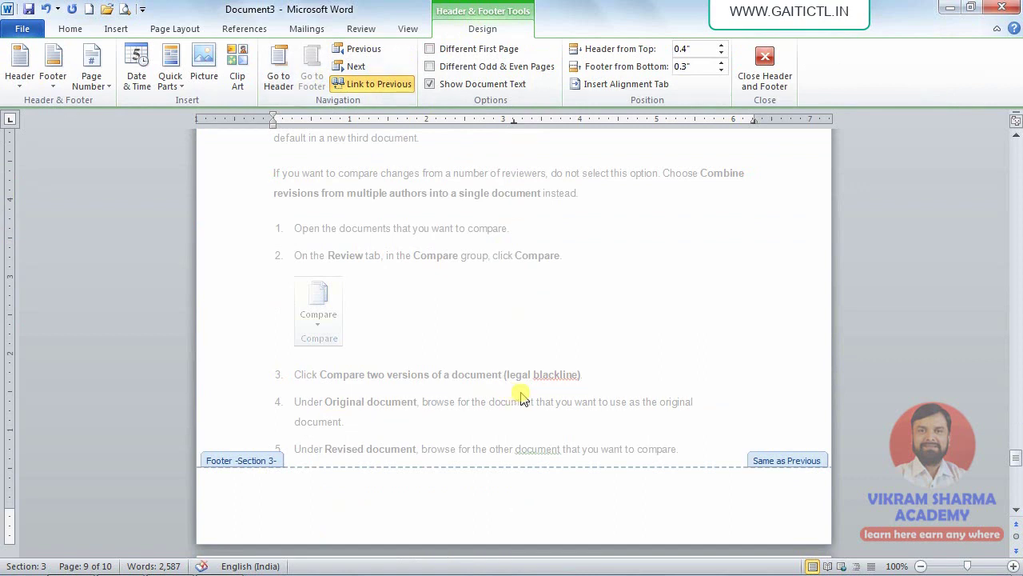
pyautogui.write('GAITIC')
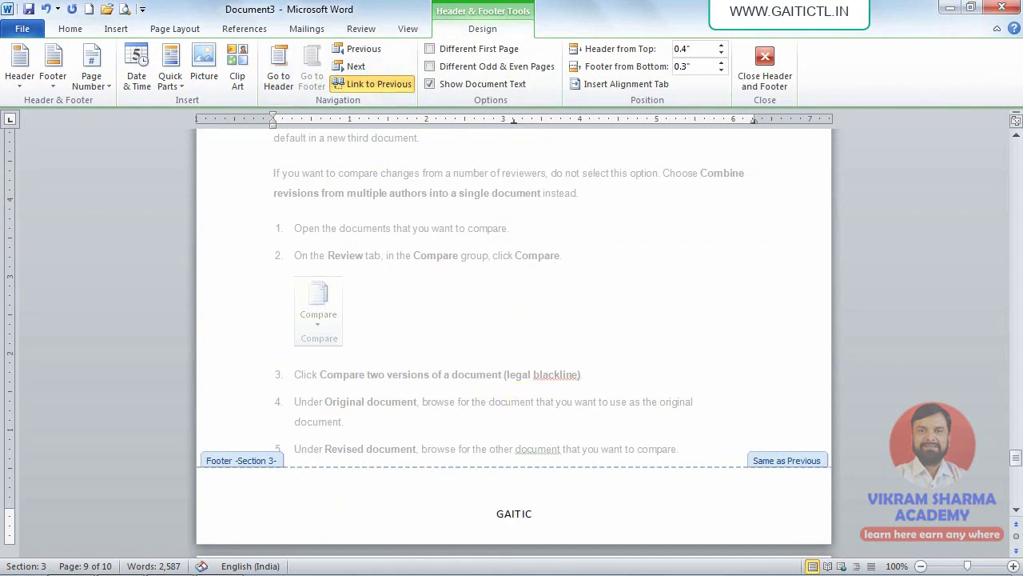
pyautogui.write('TL')
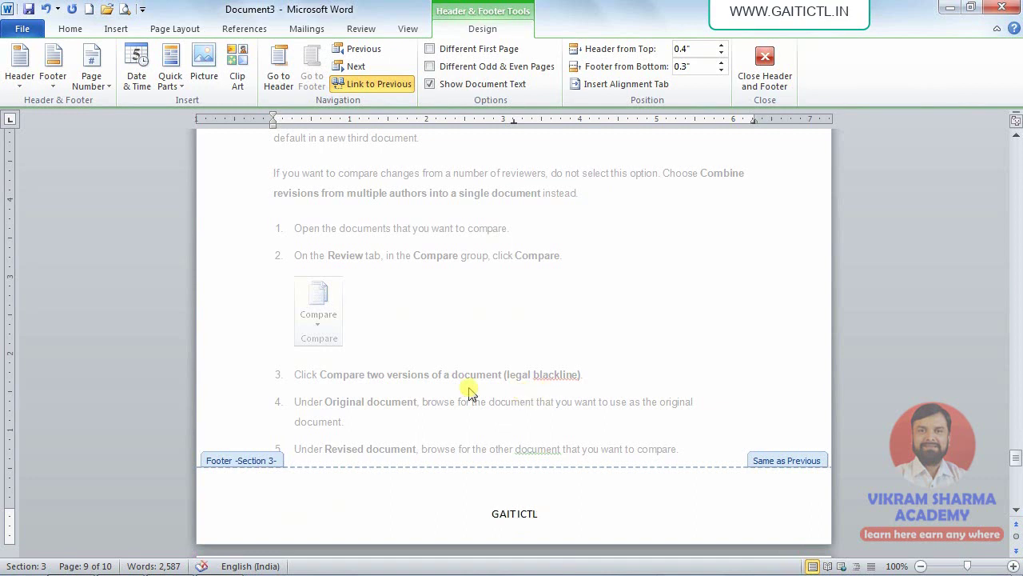
# Enlarge the "GAIT ICTL" footer text by four font-size increments
pyautogui.doubleClick(441, 507)
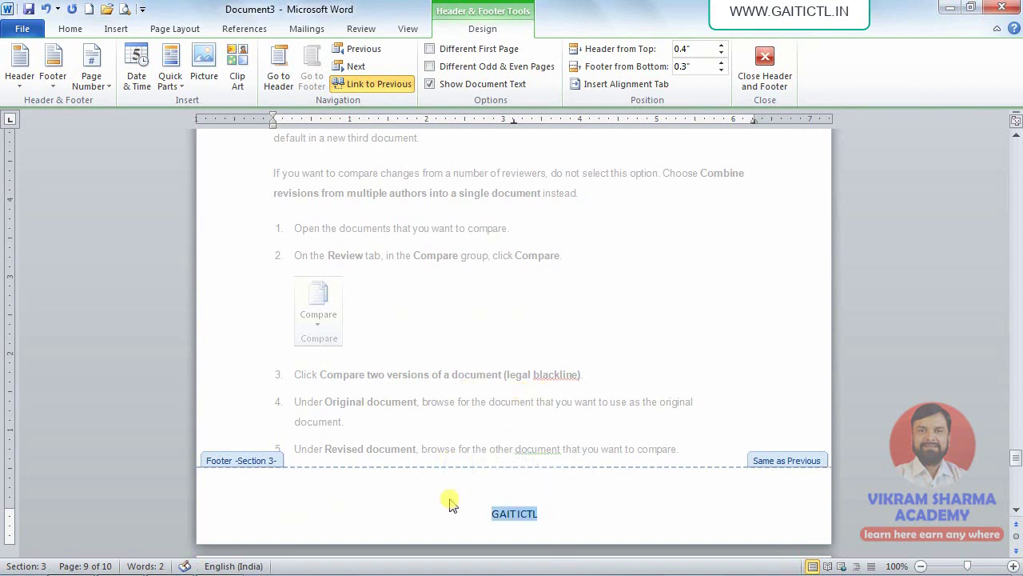
pyautogui.hotkey('ctrl', 'shift', '.')
pyautogui.hotkey('ctrl', 'shift', '.')
pyautogui.hotkey('ctrl', 'shift', '.')
pyautogui.hotkey('ctrl', 'shift', '.')
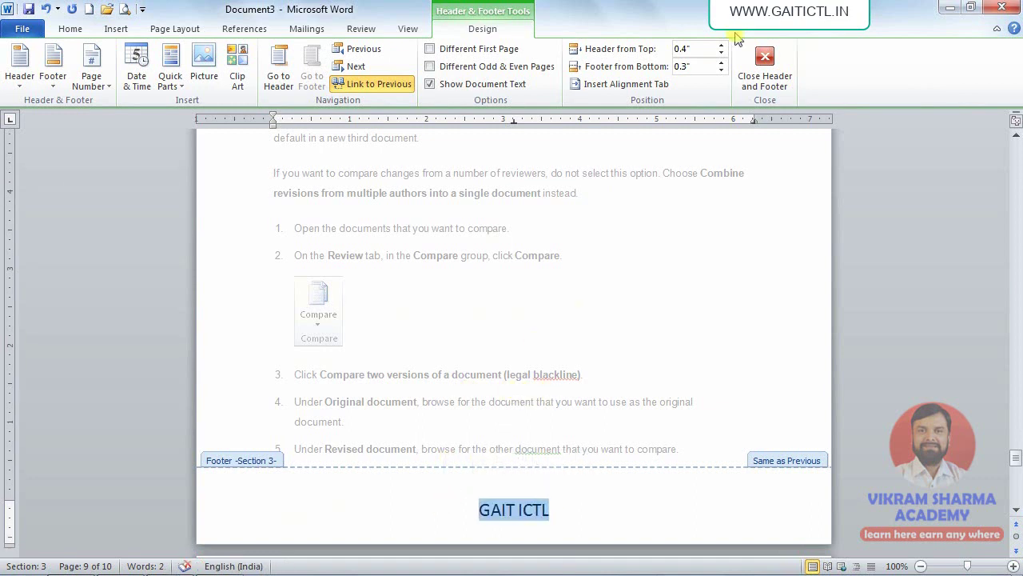
# Set the footer's distance from the bottom to 0.4" and close header and footer editing
pyautogui.click(721, 69)
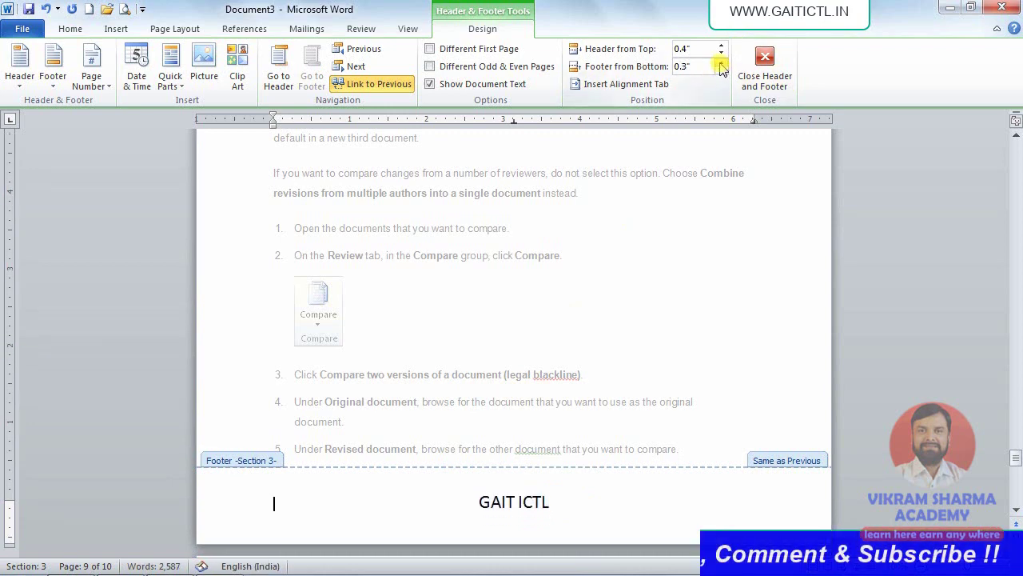
pyautogui.click(721, 64)
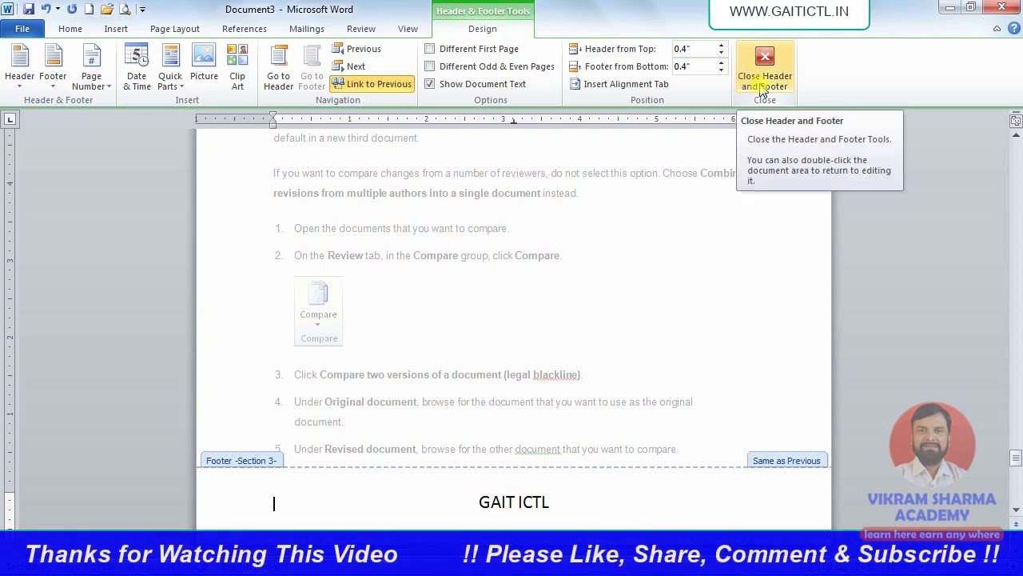
pyautogui.click(761, 84)
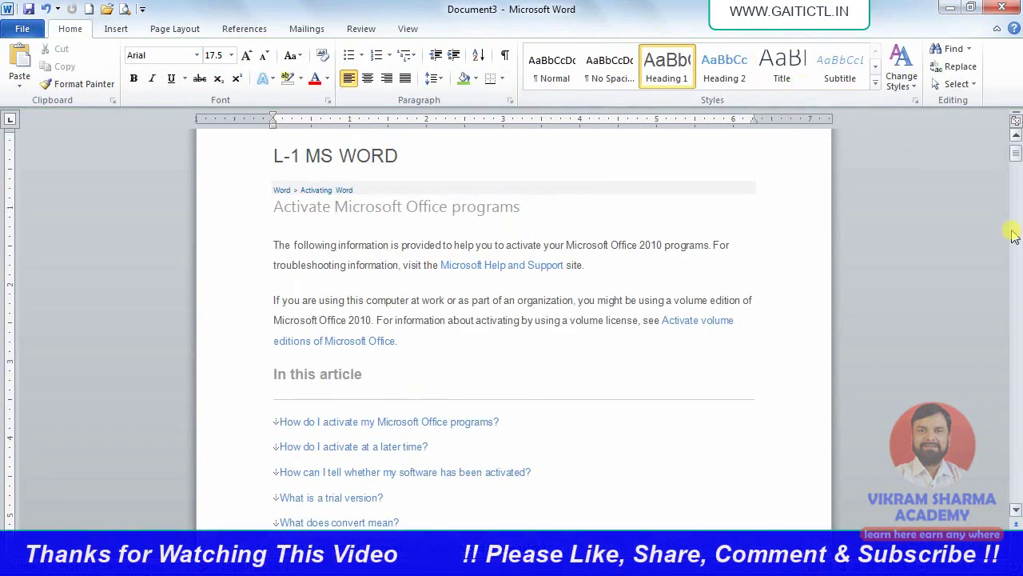
# Review the header and footer on the document's opening pages, starting from page 1
pyautogui.moveTo(1016, 153); pyautogui.dragTo(1017, 141)
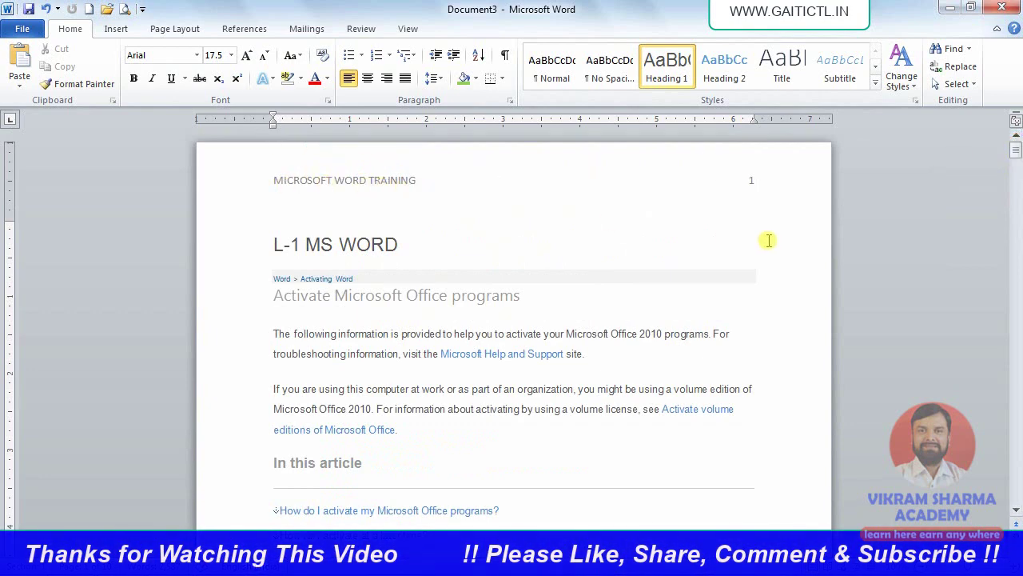
pyautogui.scroll(-15, 352, 360)
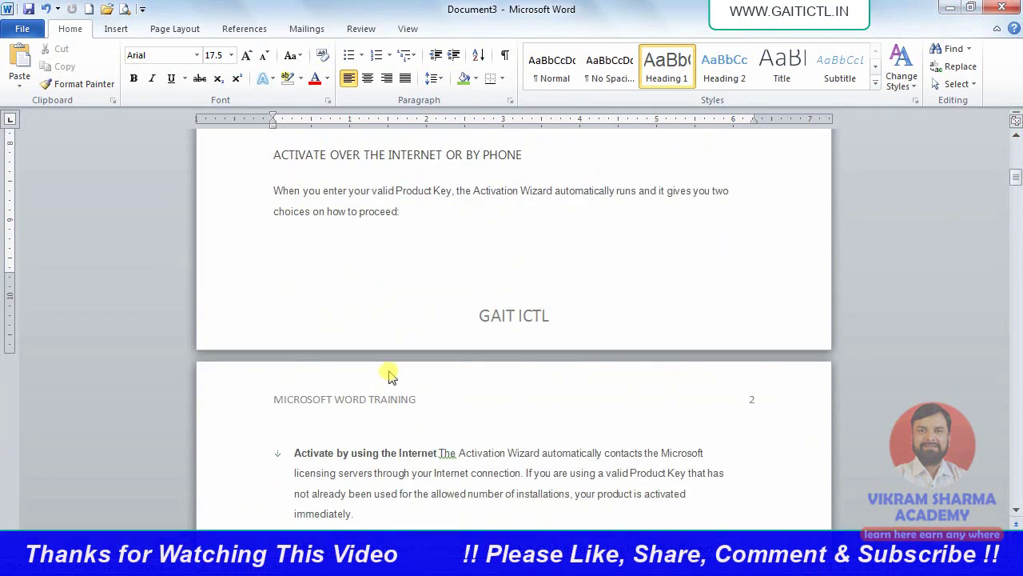
pyautogui.scroll(-4, 390, 374)
pyautogui.scroll(2, 437, 371)
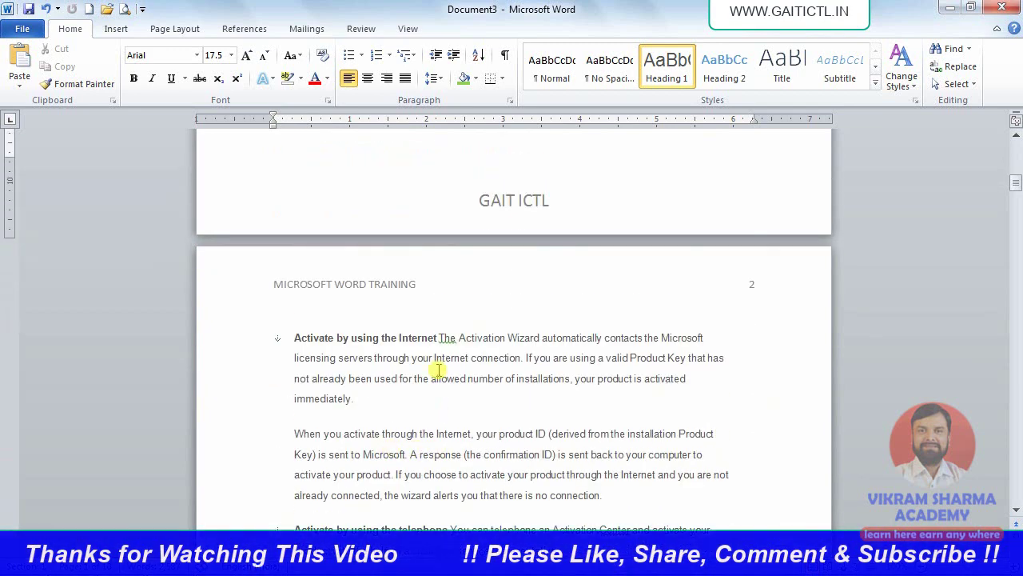